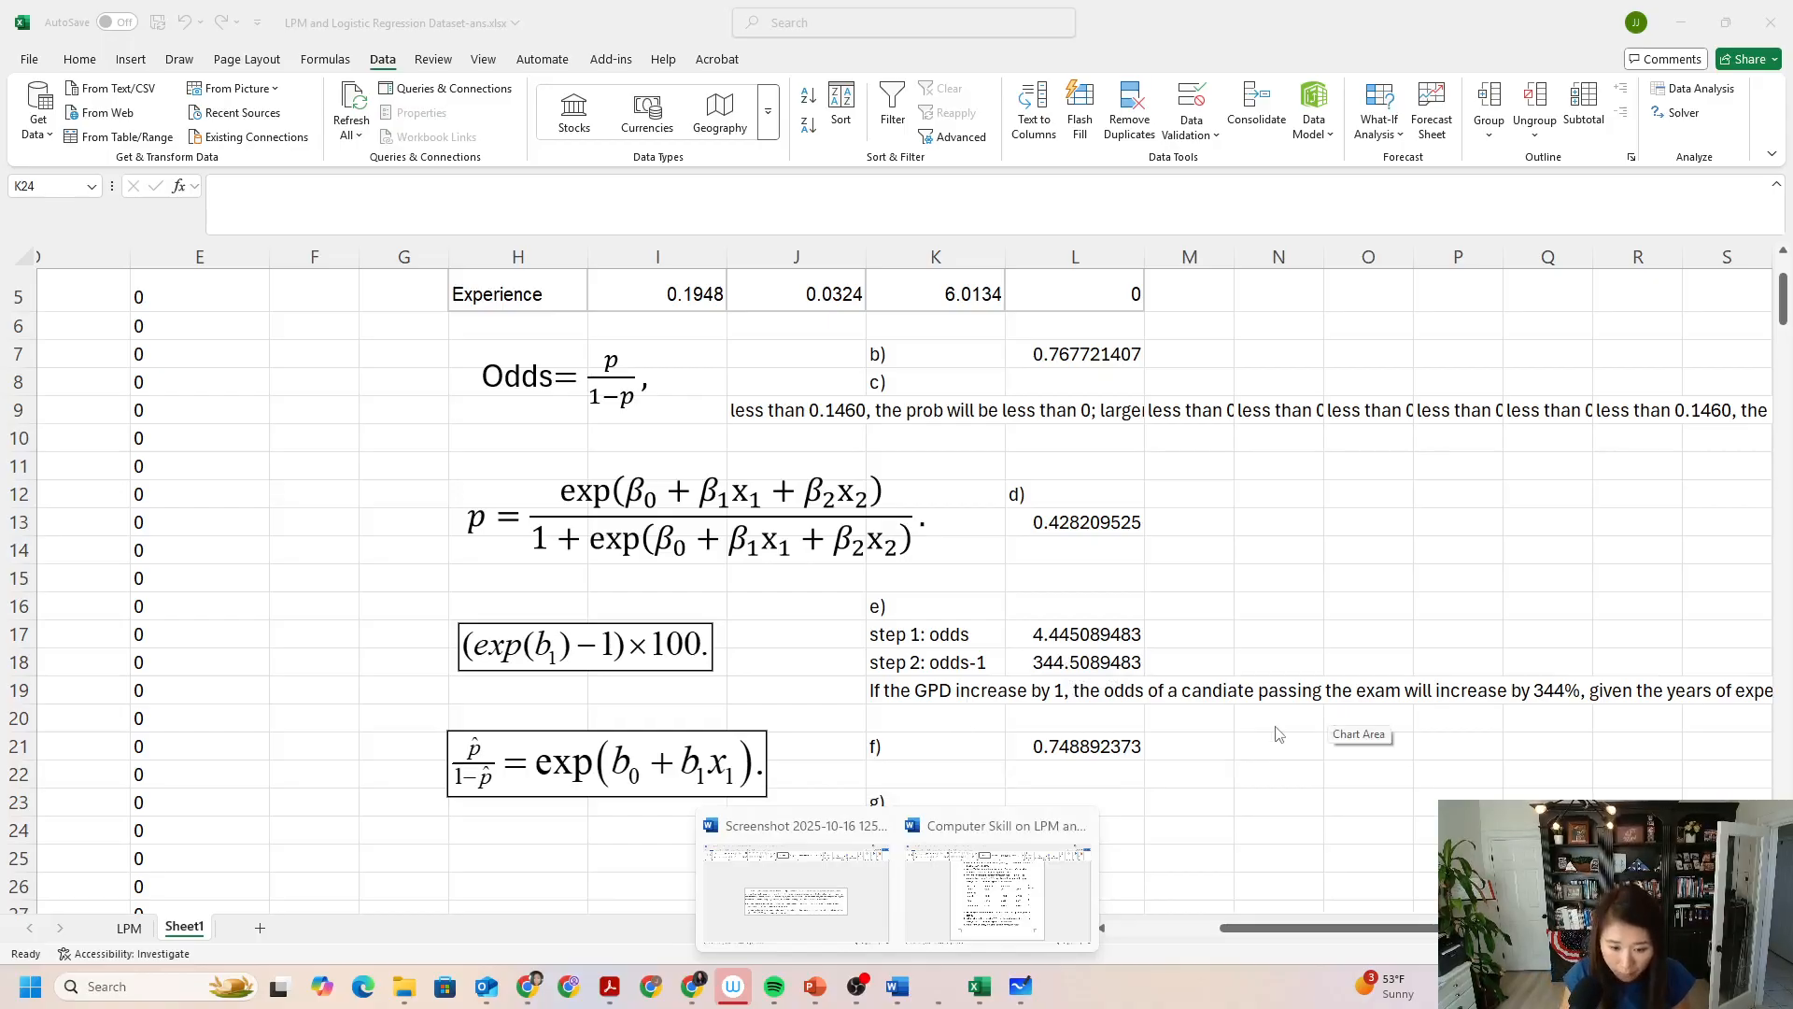
Bring the exam data columns into view and inspect the formula behind the first Predicted Pass value in E2.
{"action": "scroll", "coordinate": [1270, 744], "scroll_direction": "up", "scroll_amount": 2}
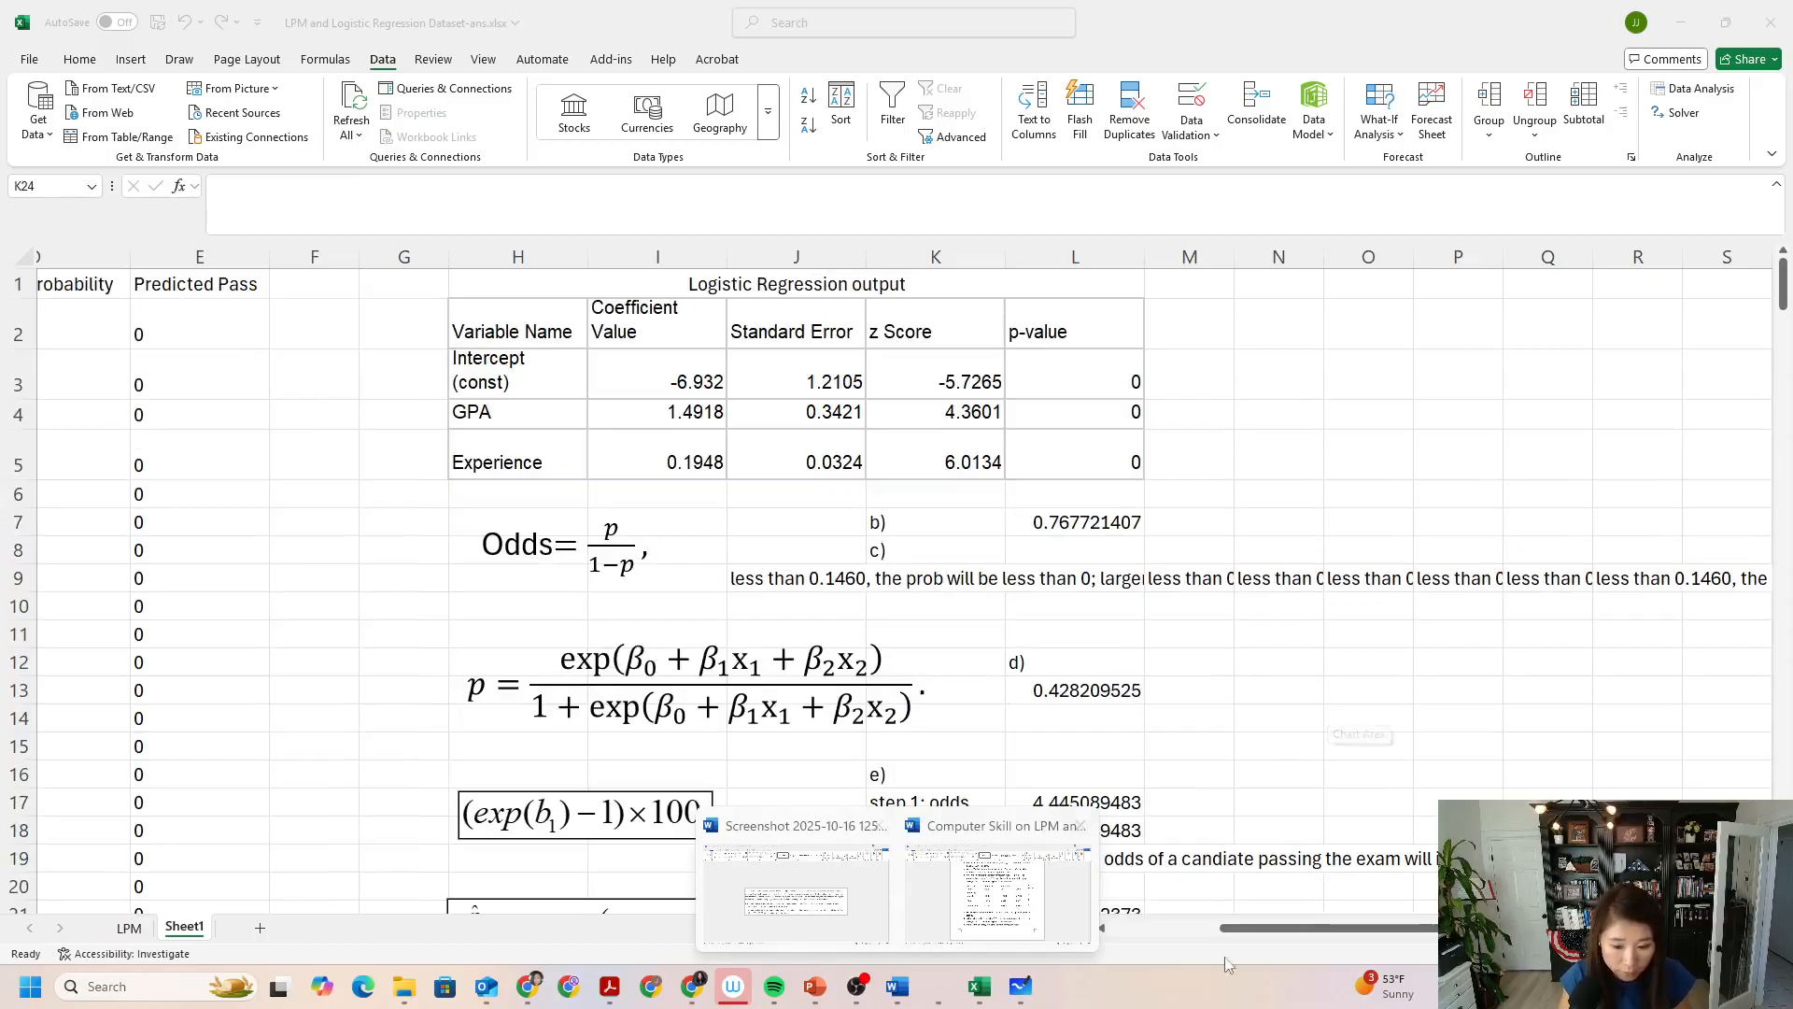
{"action": "left_click", "coordinate": [1305, 927]}
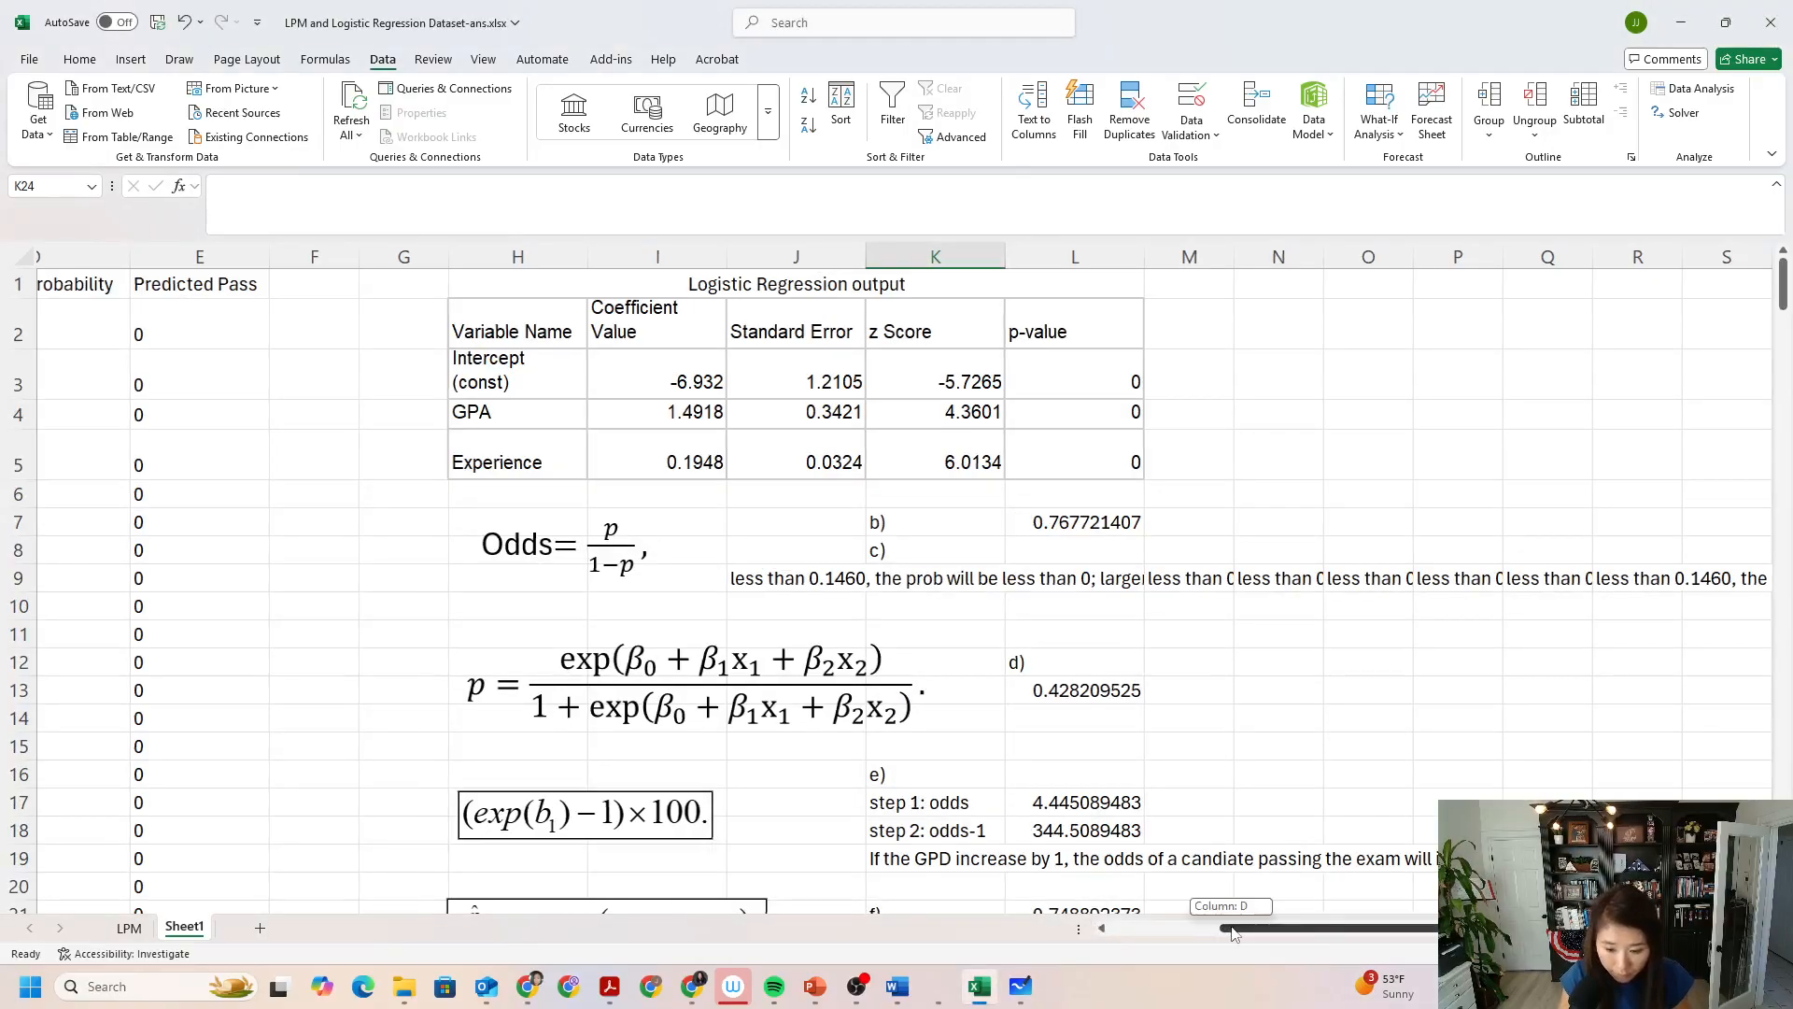
{"action": "left_click", "coordinate": [1203, 927]}
{"action": "left_click", "coordinate": [334, 293]}
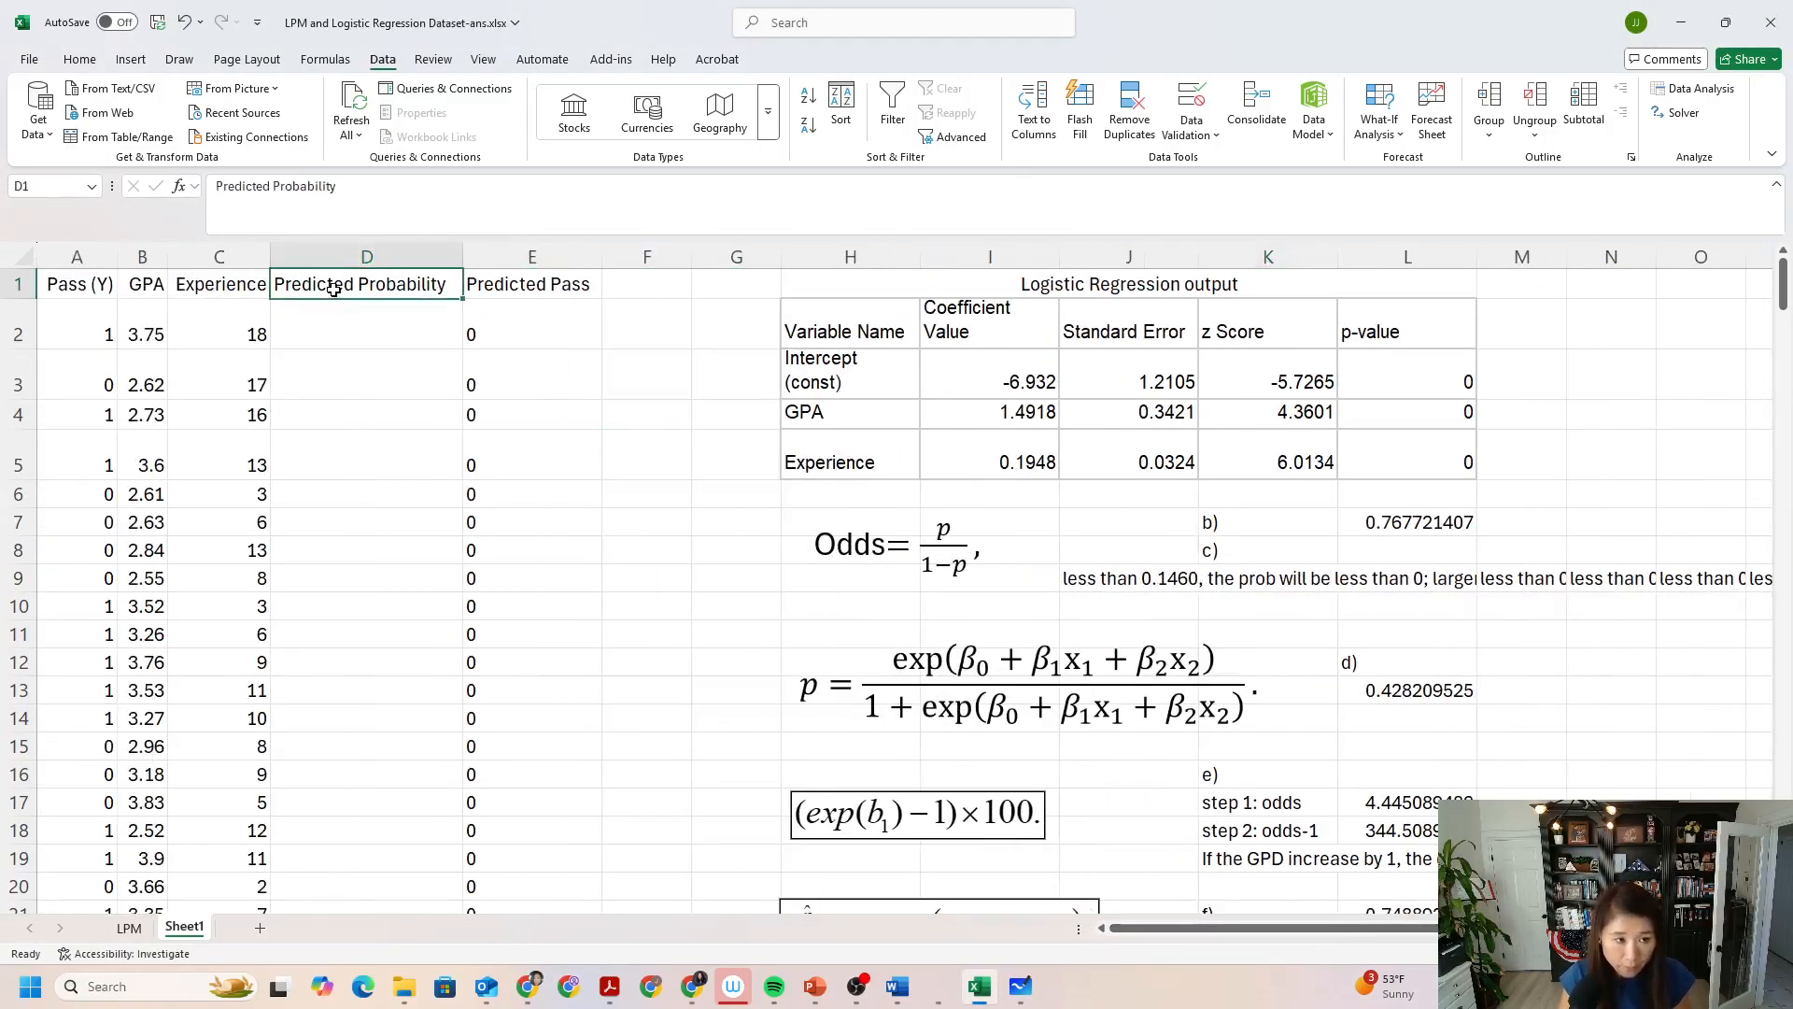
{"action": "left_click", "coordinate": [333, 313]}
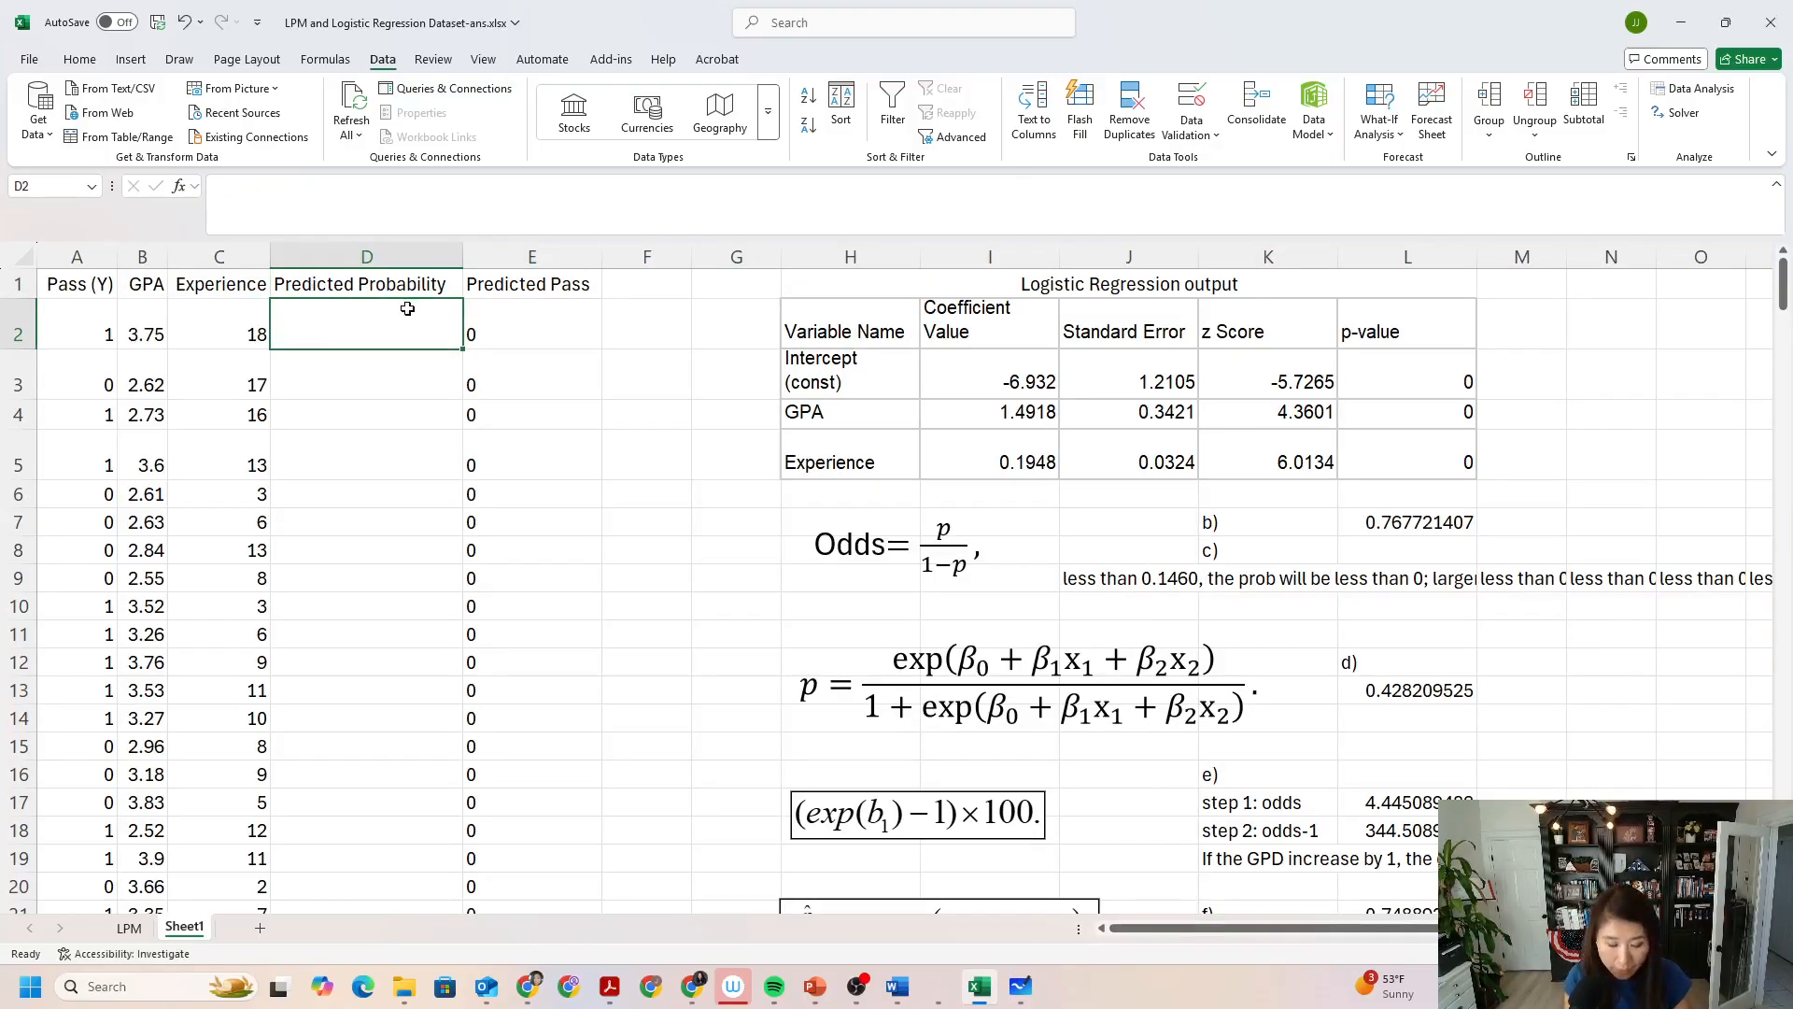
{"action": "type", "text": "="}
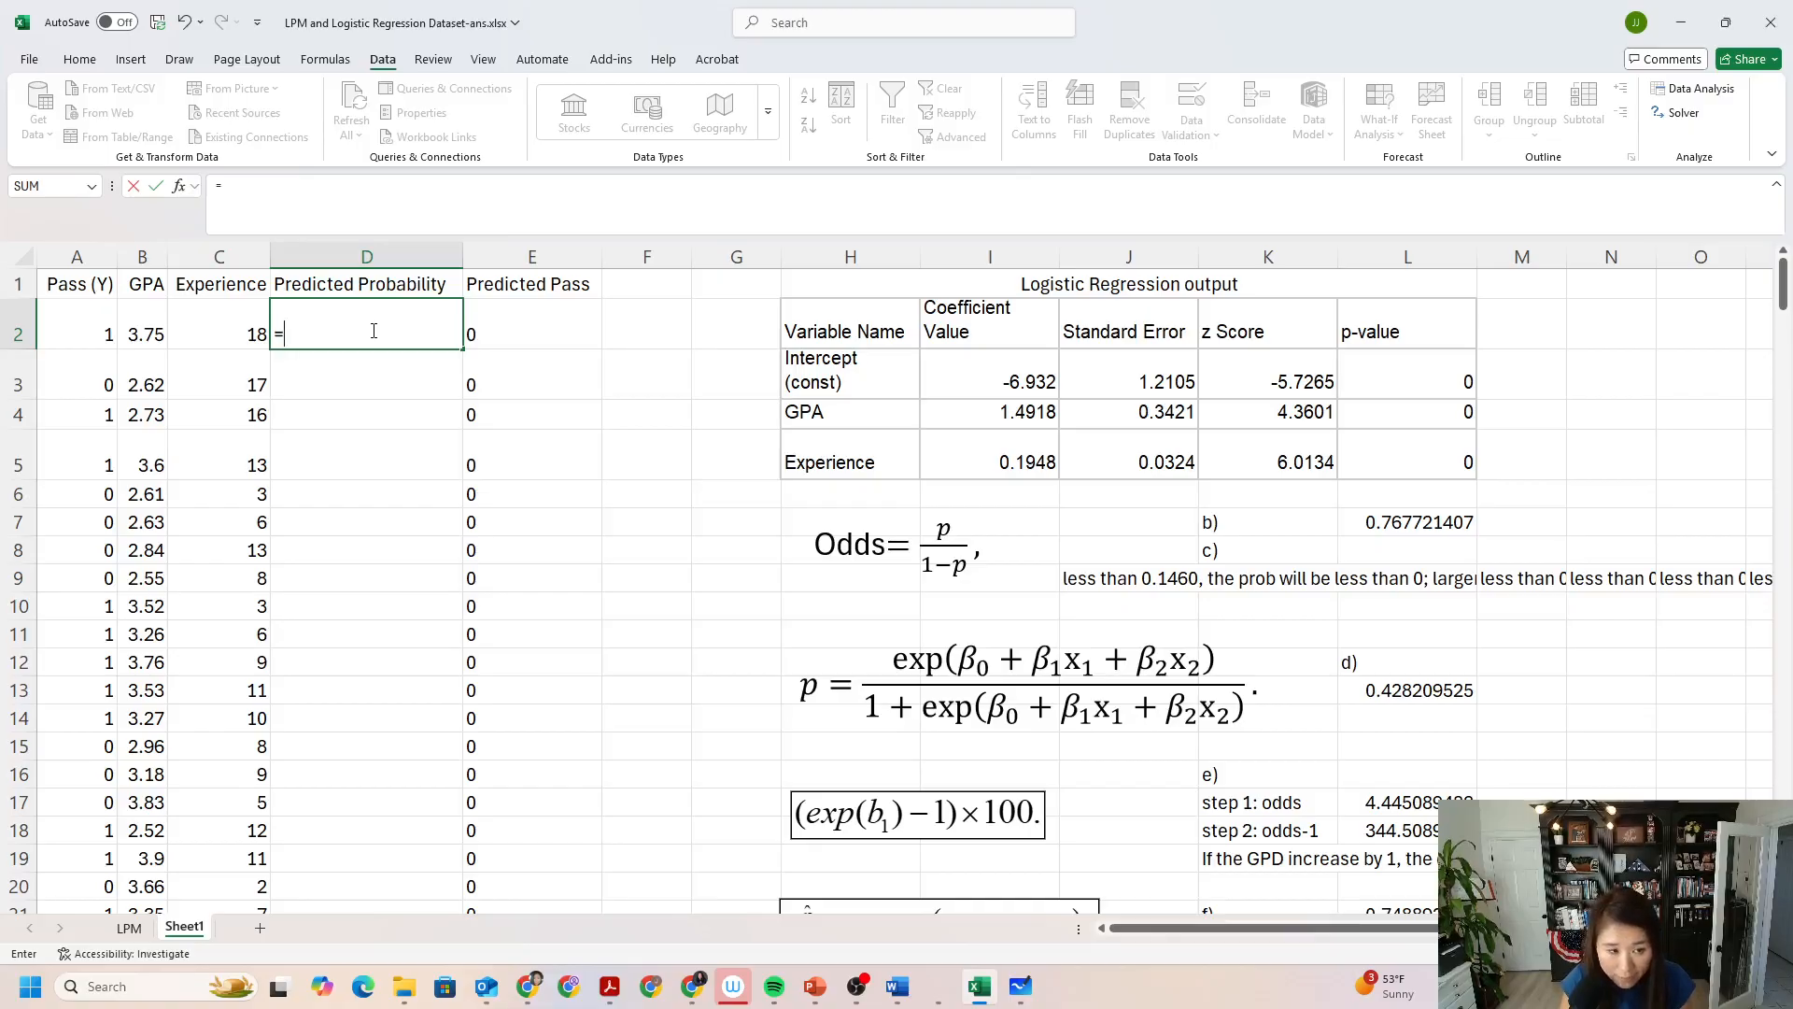
{"action": "key", "text": "BackSpace"}
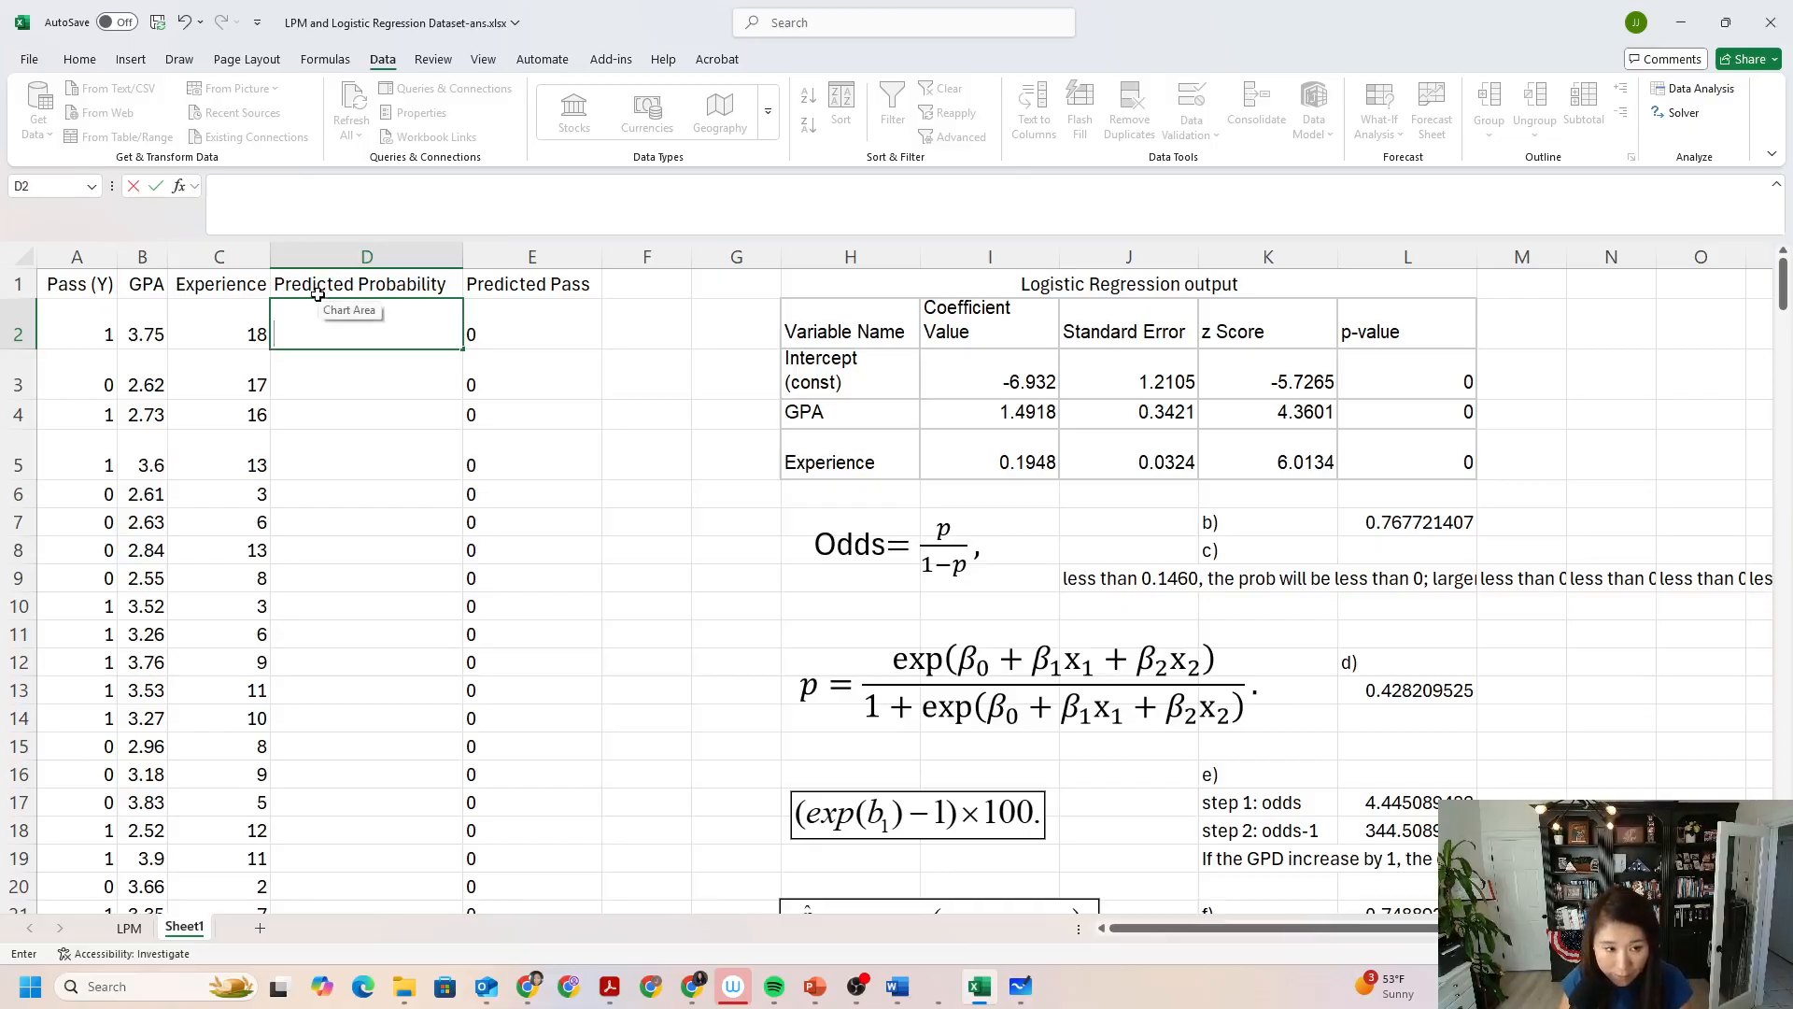
{"action": "left_click", "coordinate": [540, 333]}
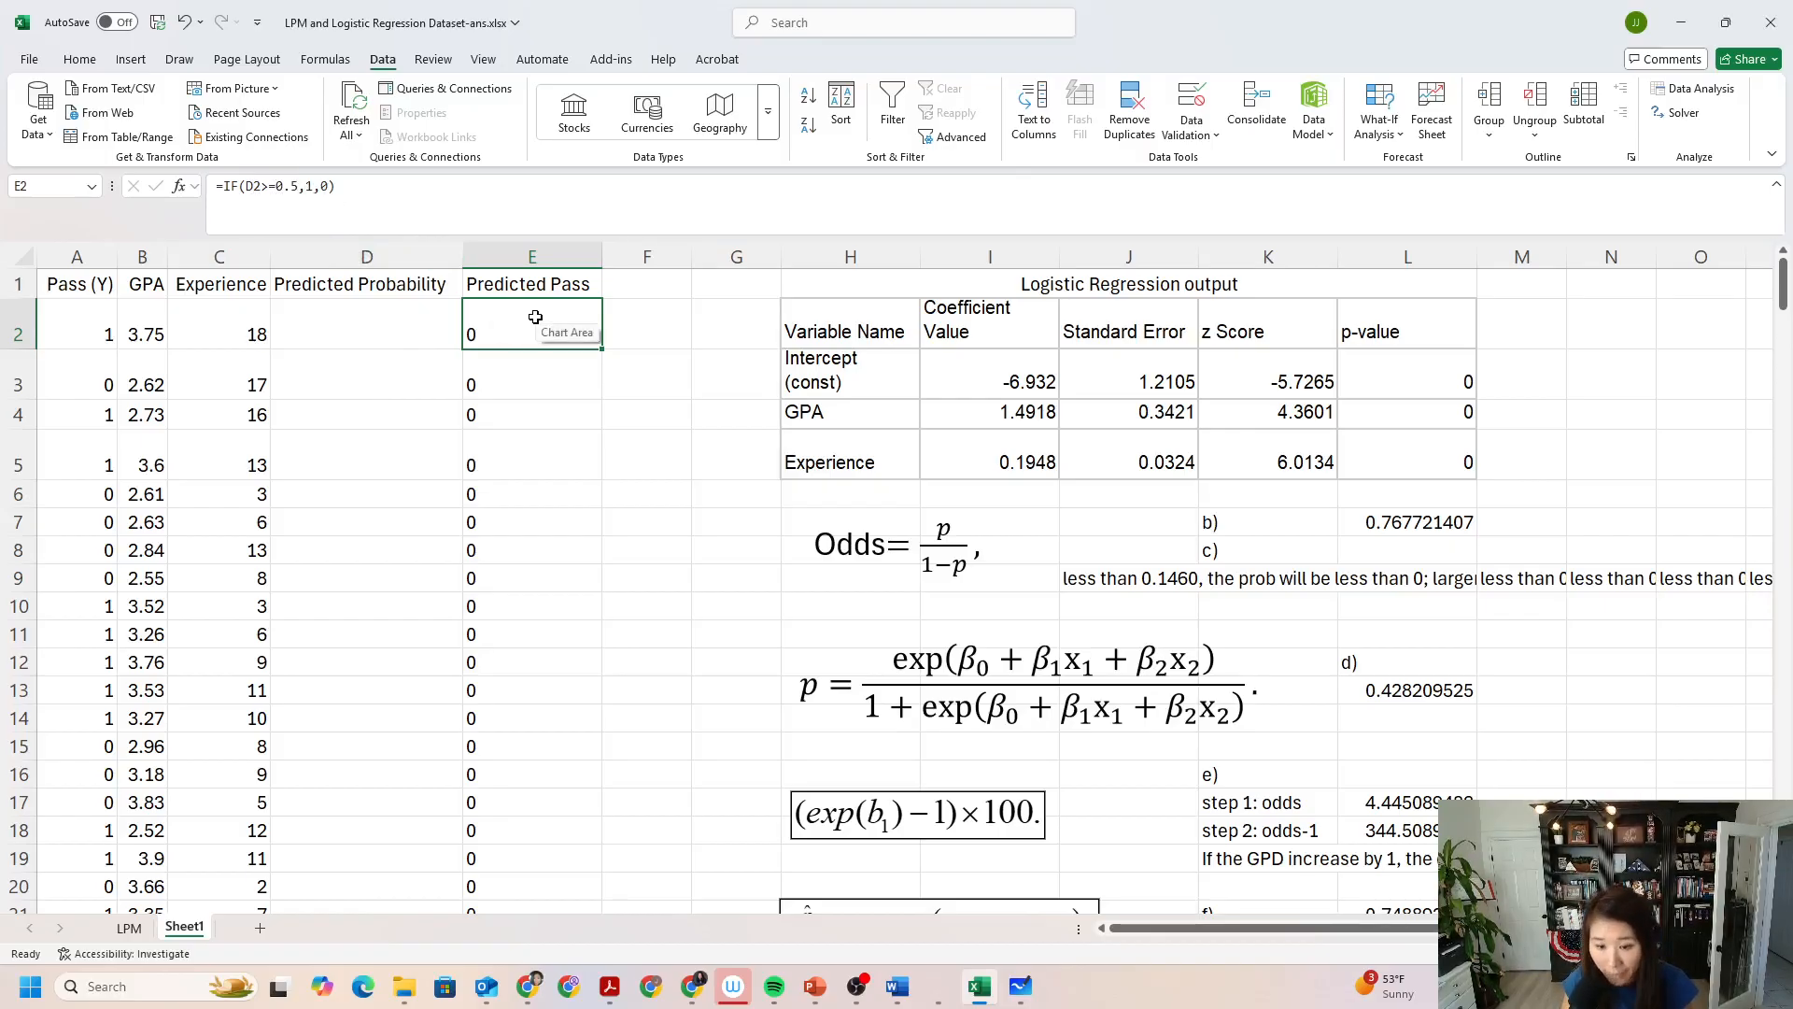
Start the Predicted Probability formula in D2 with the numerator =exp(I3+I4*B2+I5*C2).
{"action": "left_click", "coordinate": [387, 308]}
{"action": "type", "text": "="}
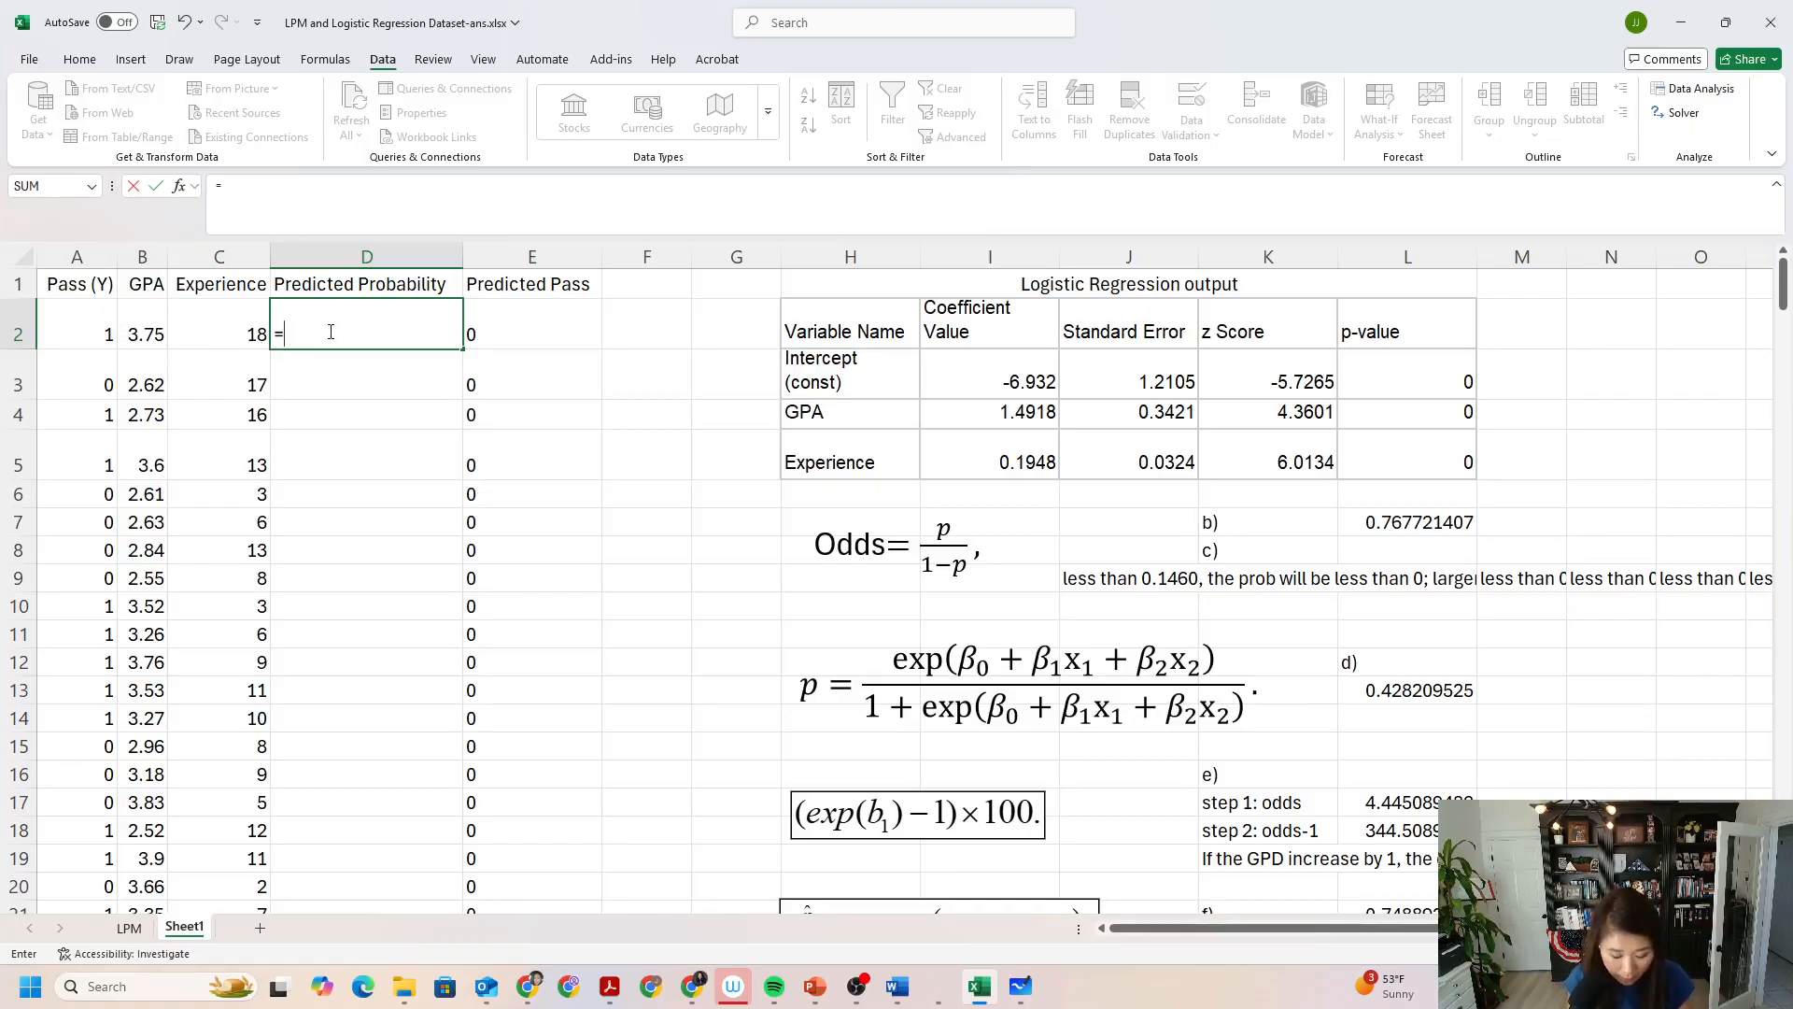
{"action": "type", "text": "exp"}
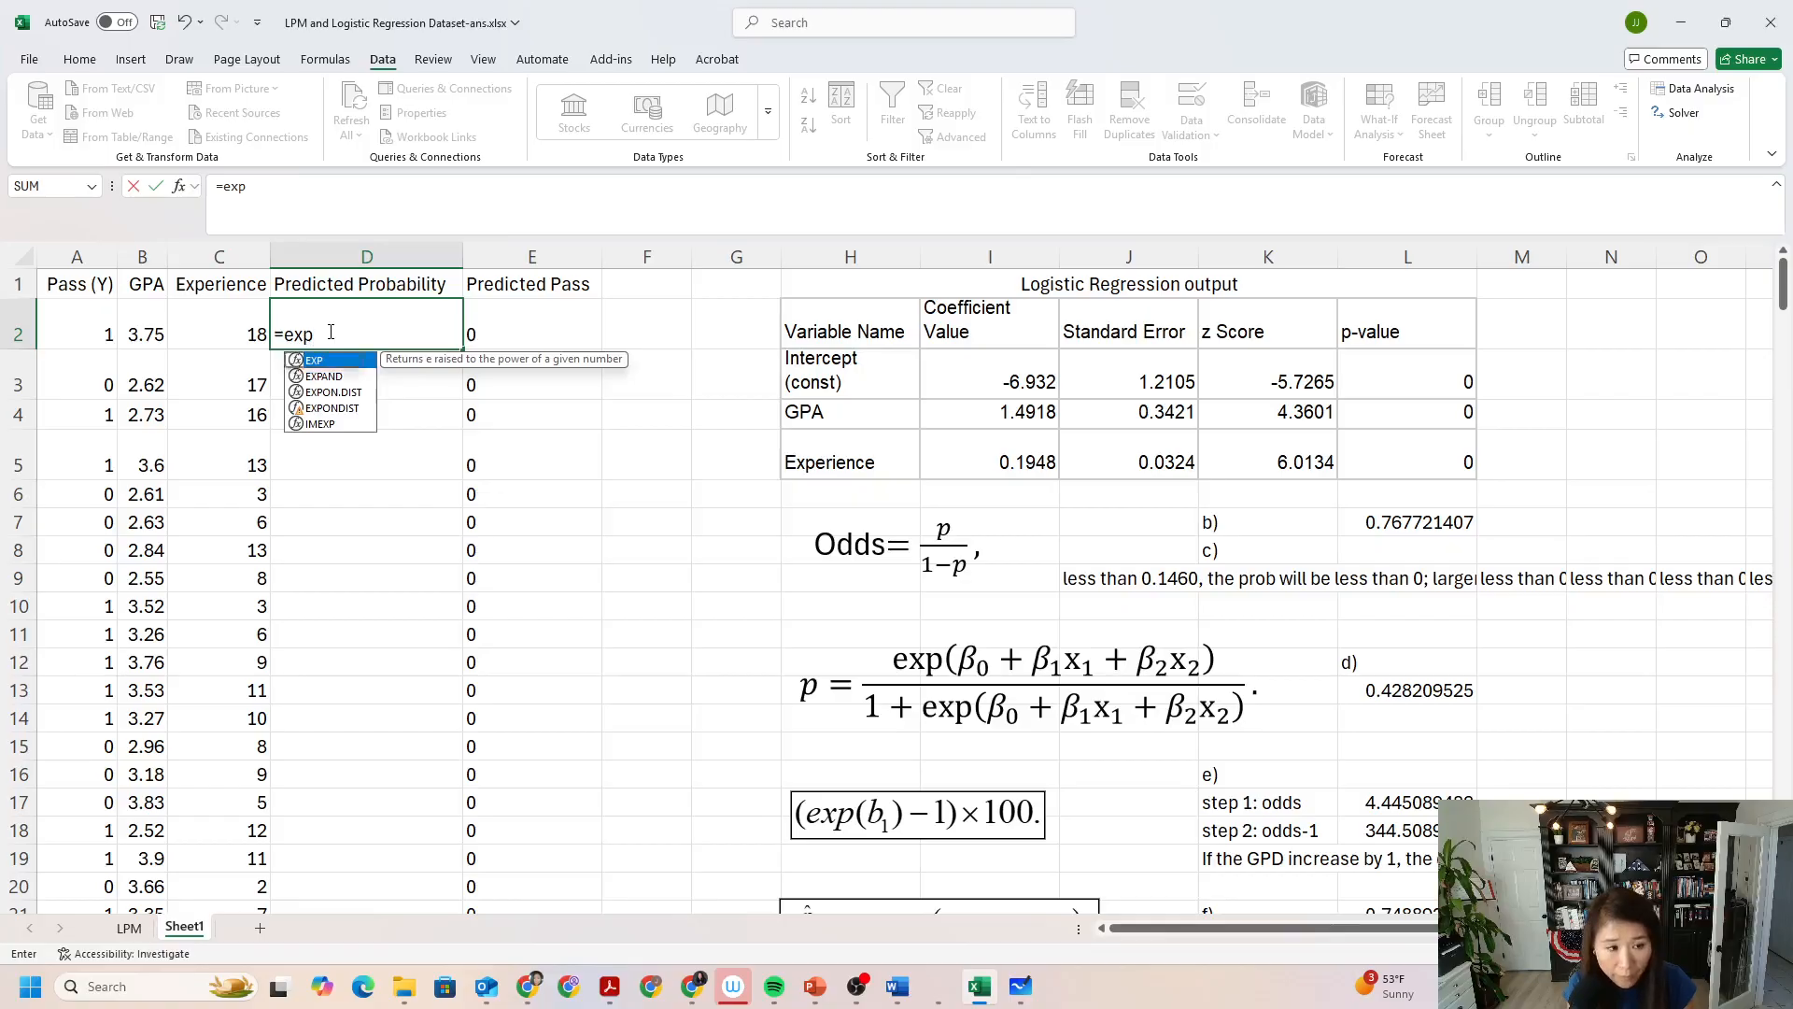
{"action": "type", "text": "("}
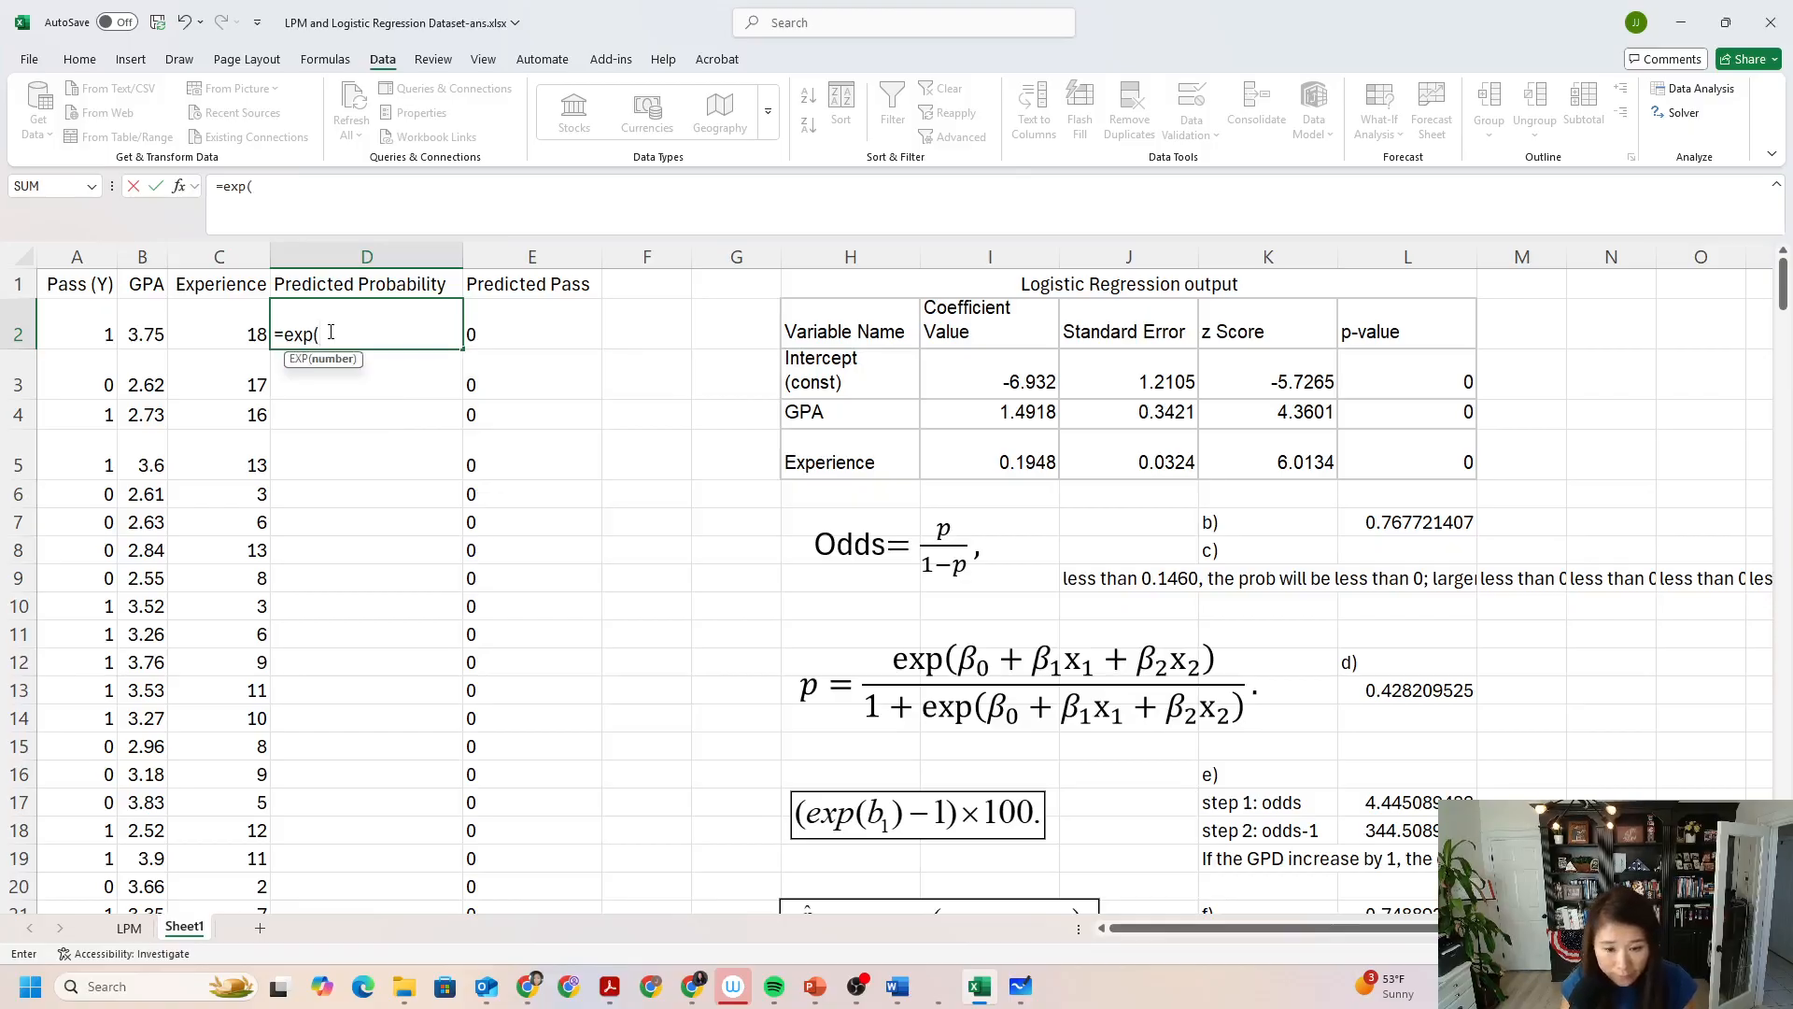
{"action": "left_click", "coordinate": [1001, 385]}
{"action": "type", "text": "+"}
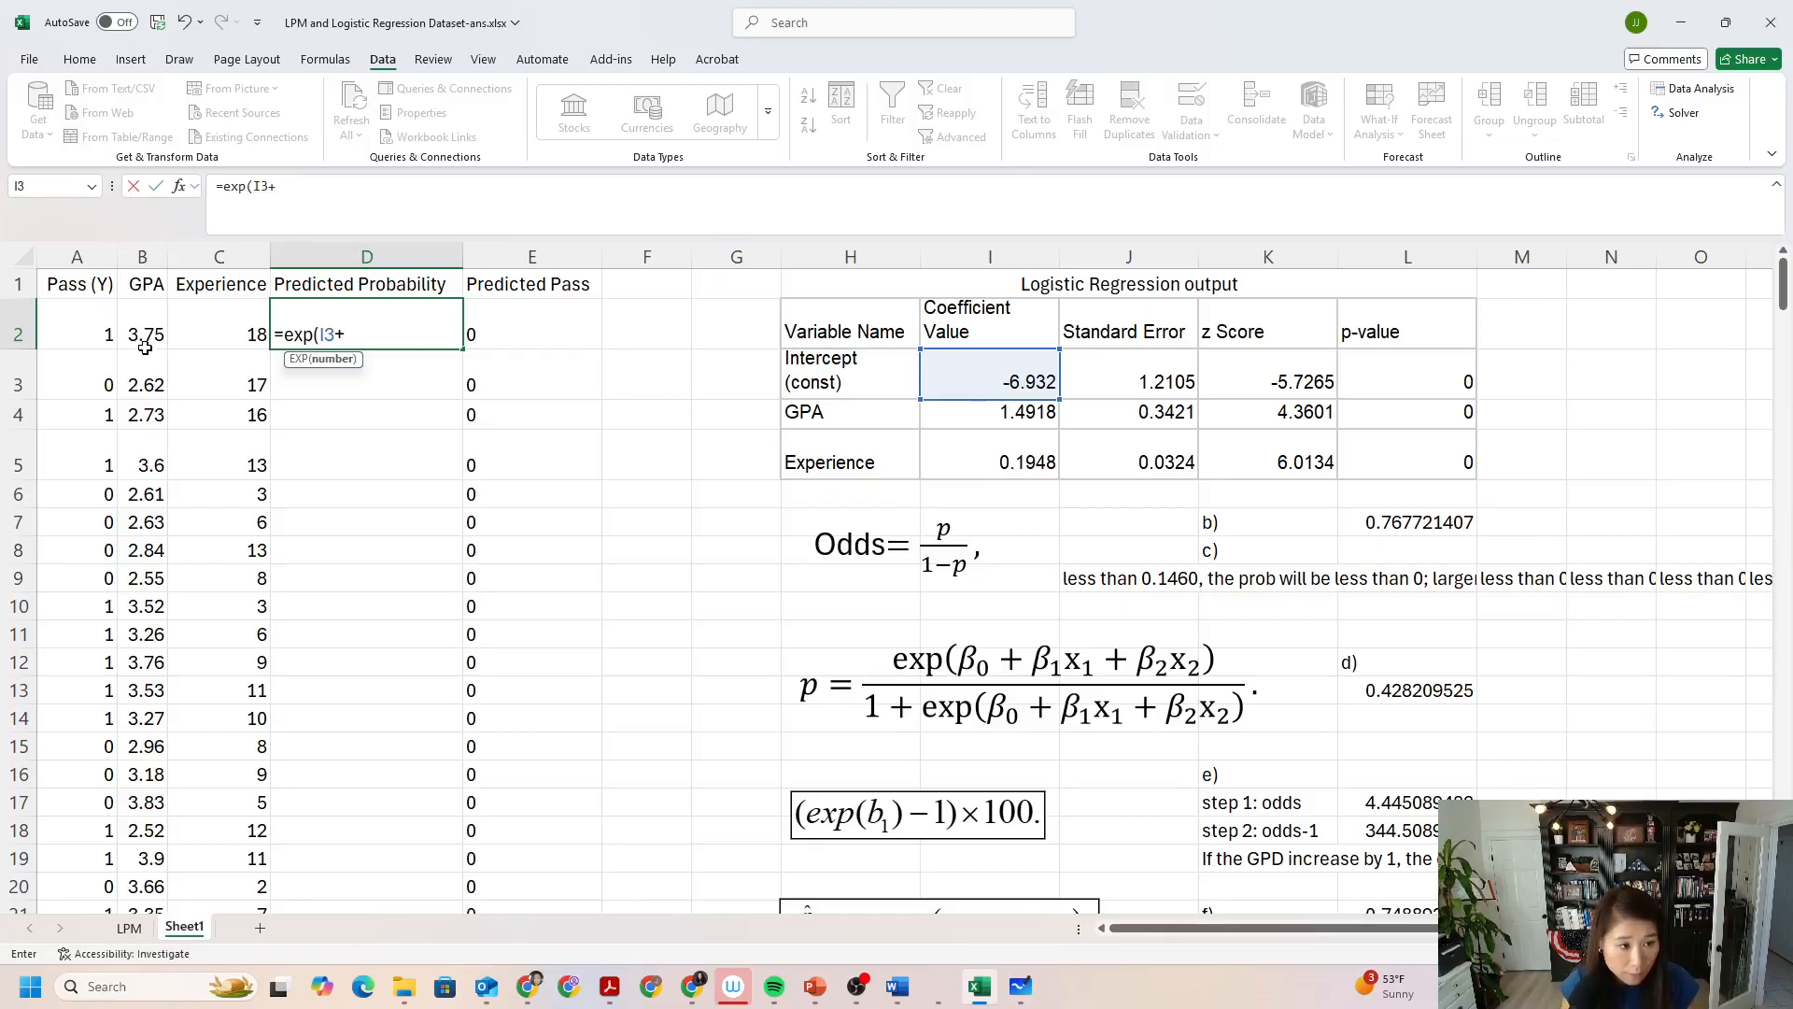
{"action": "left_click", "coordinate": [988, 410]}
{"action": "type", "text": "*"}
{"action": "left_click", "coordinate": [130, 322]}
{"action": "type", "text": "+"}
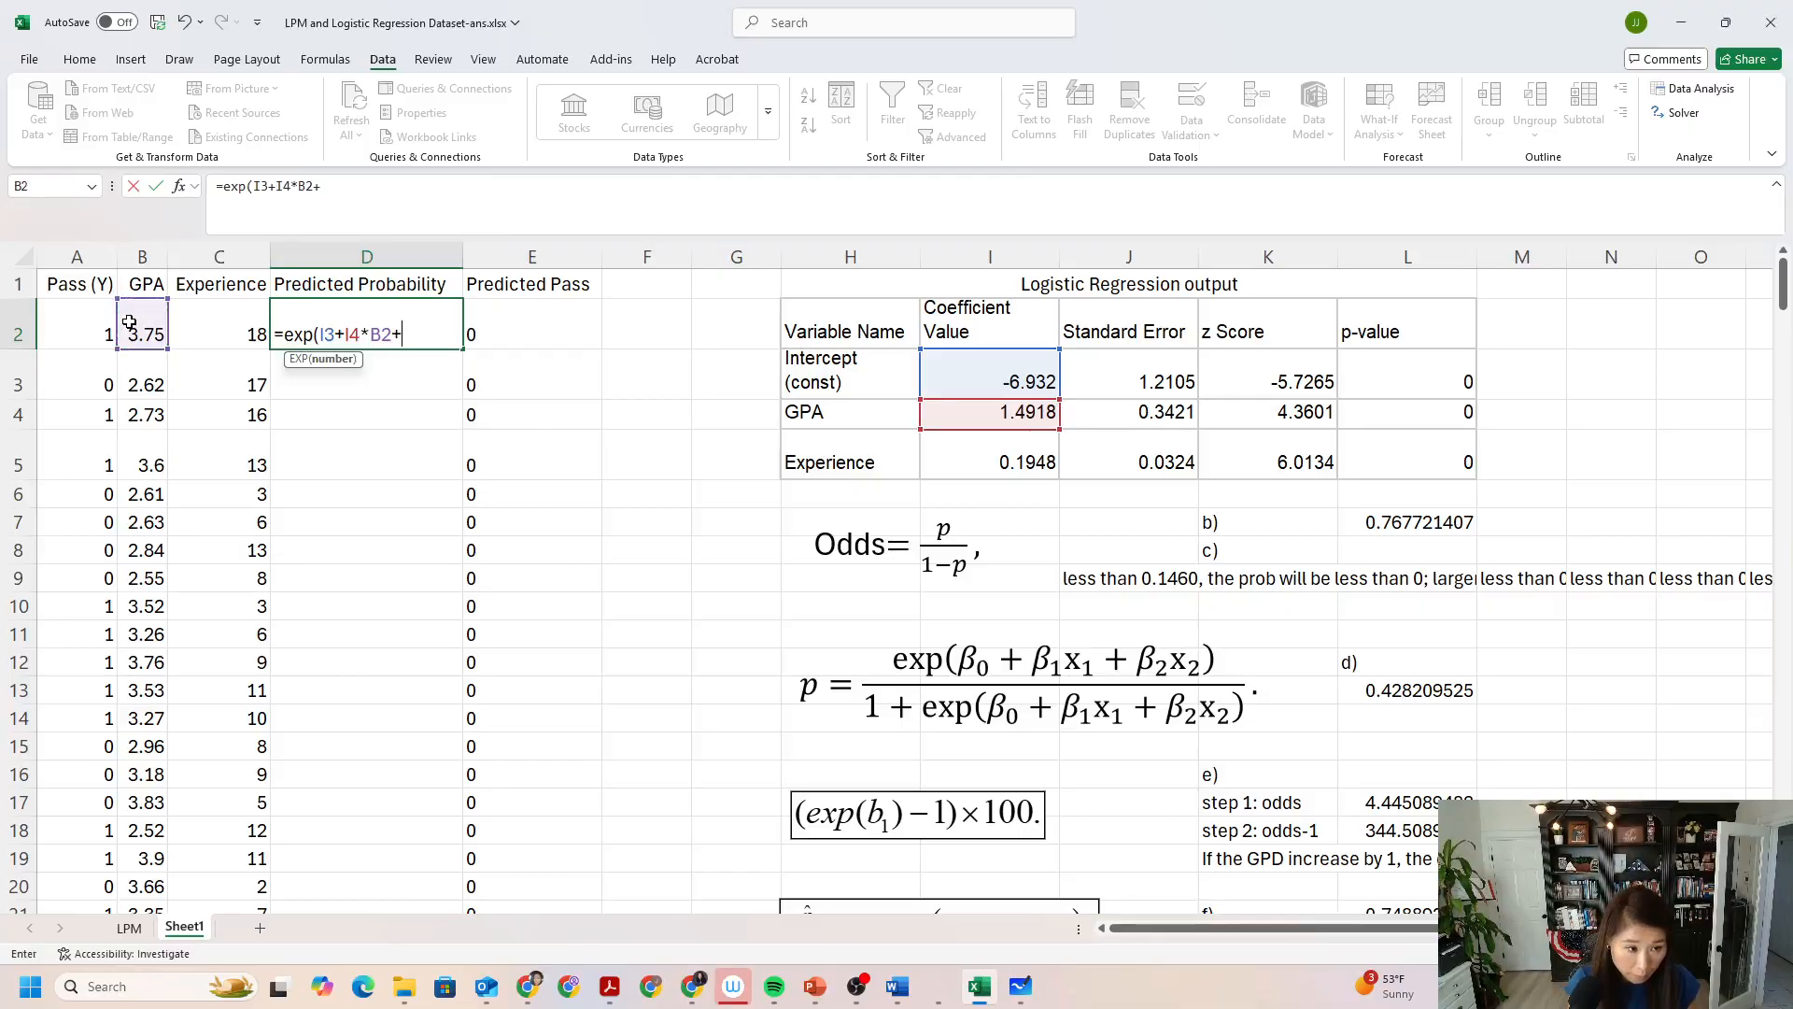
{"action": "left_click", "coordinate": [1016, 469]}
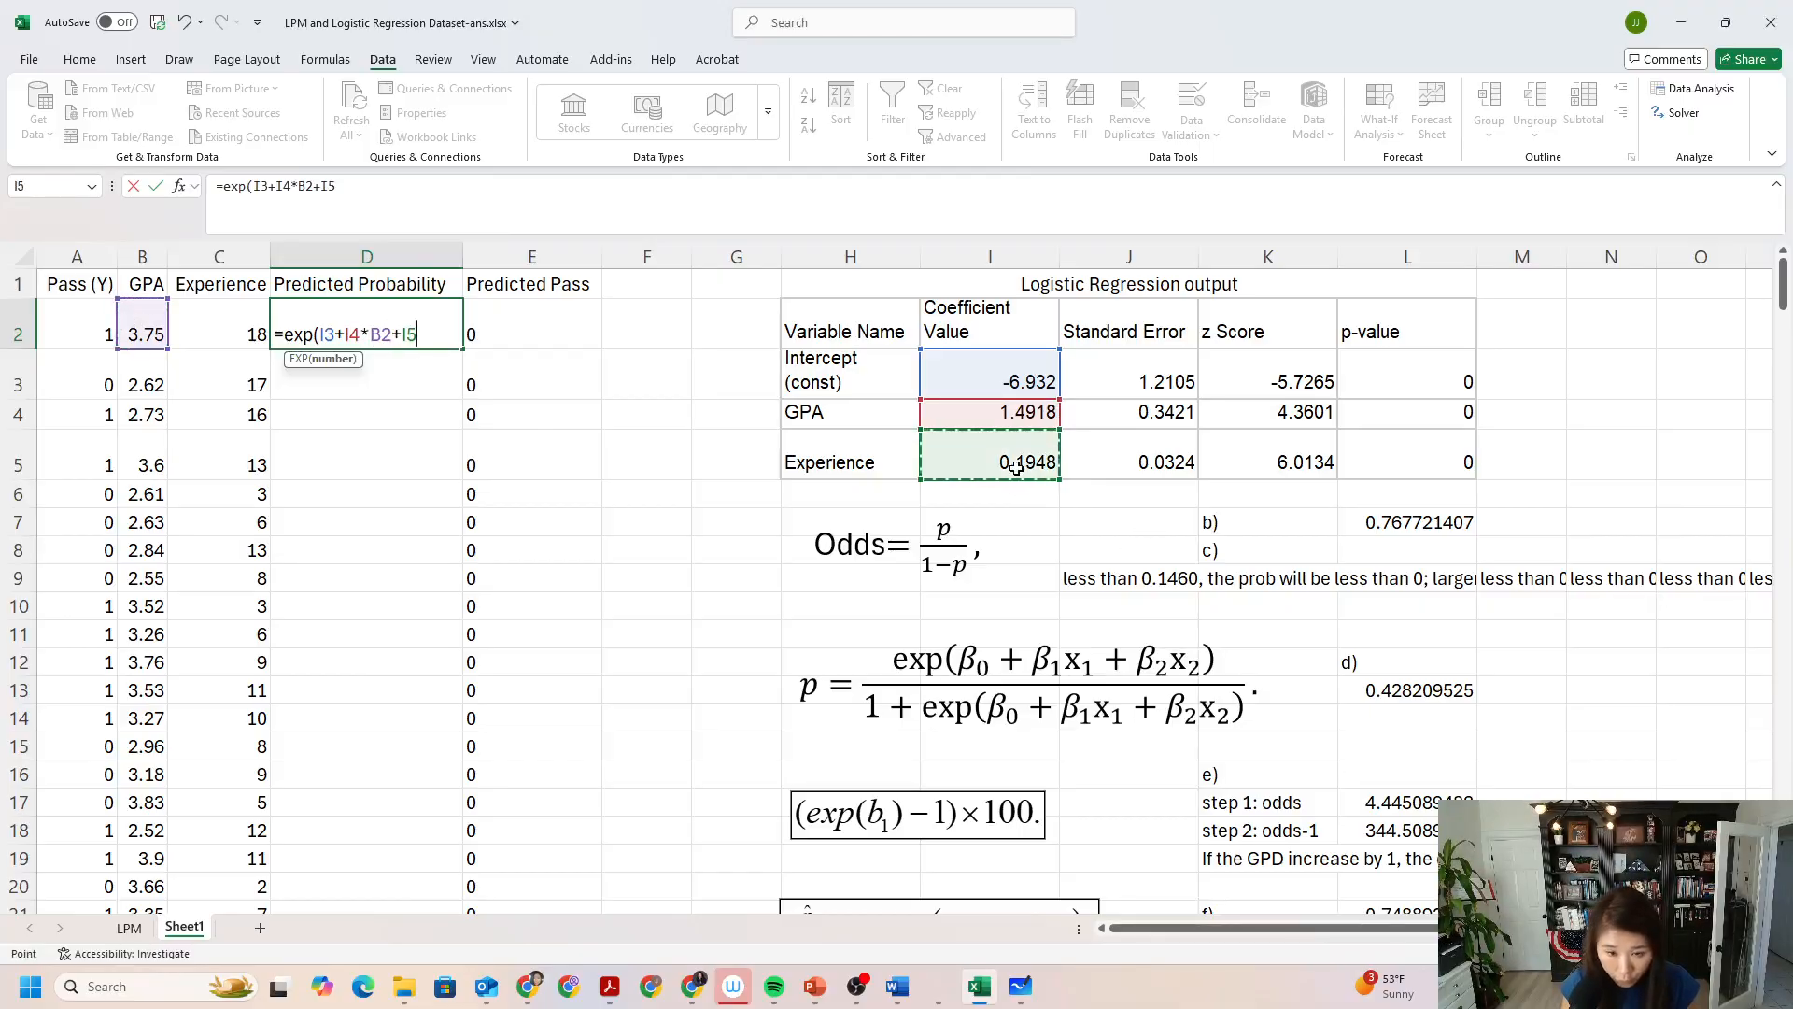
{"action": "type", "text": "*"}
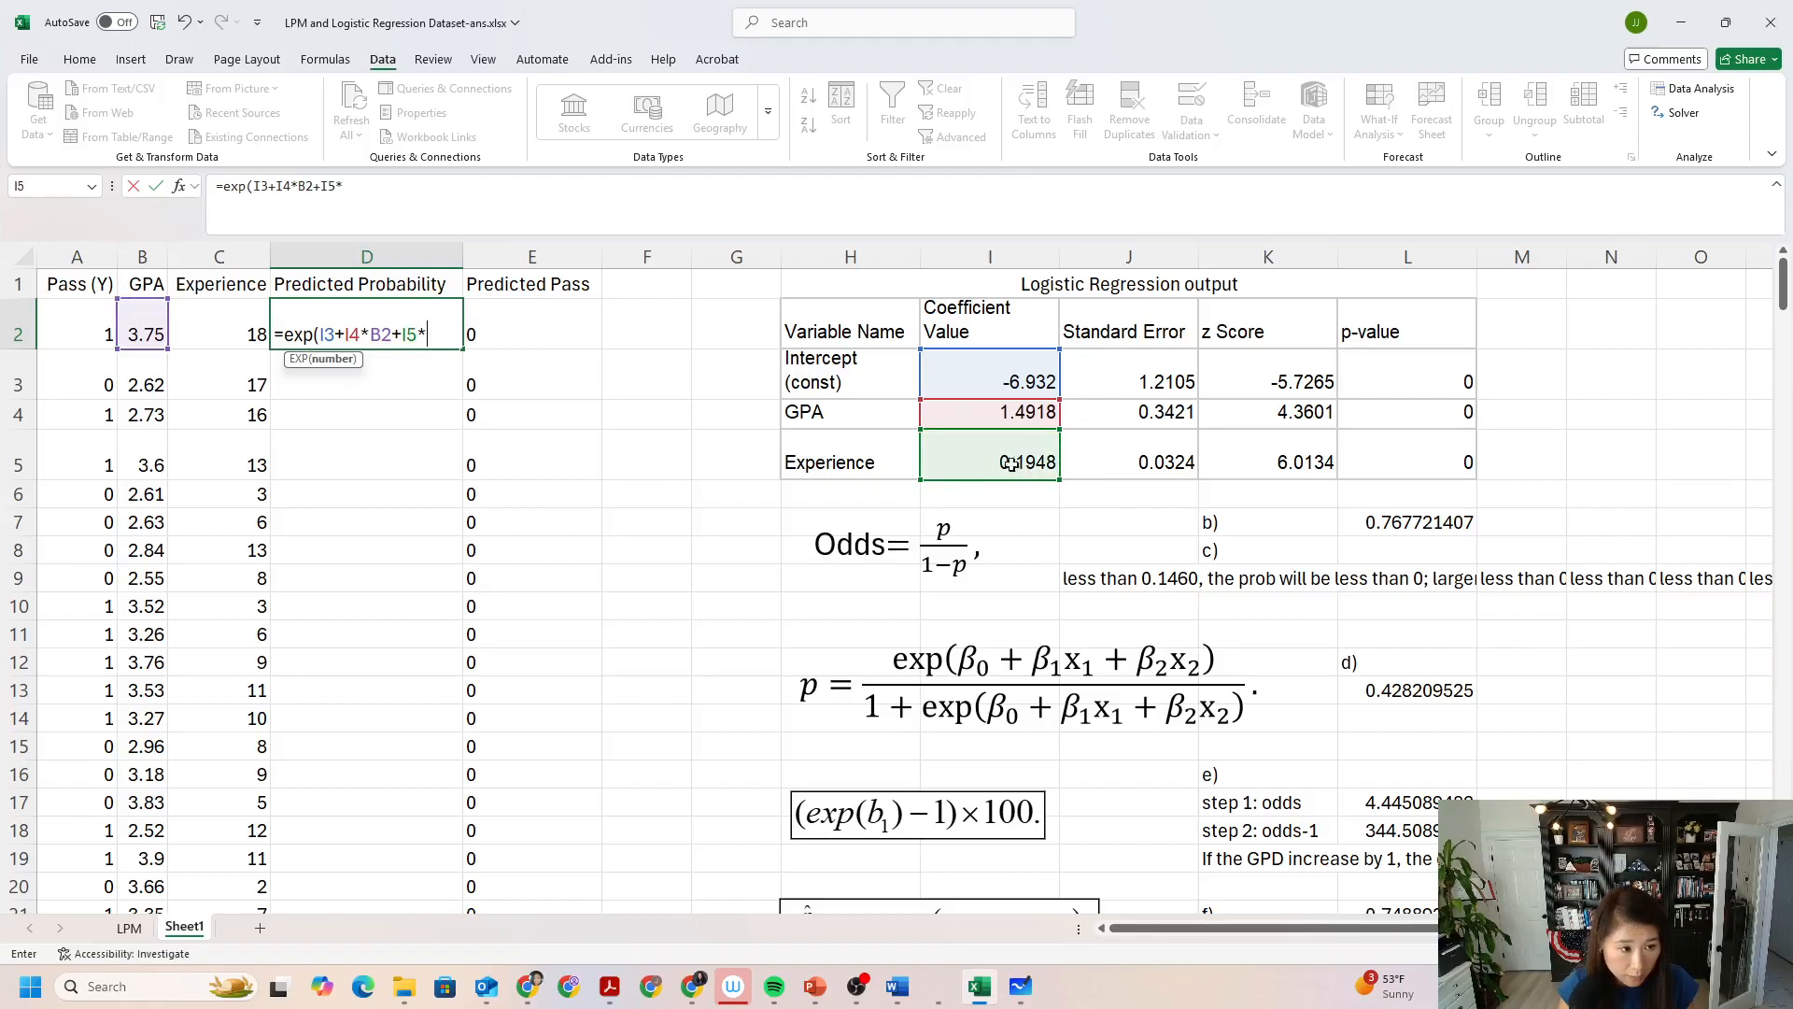
{"action": "left_click", "coordinate": [203, 331]}
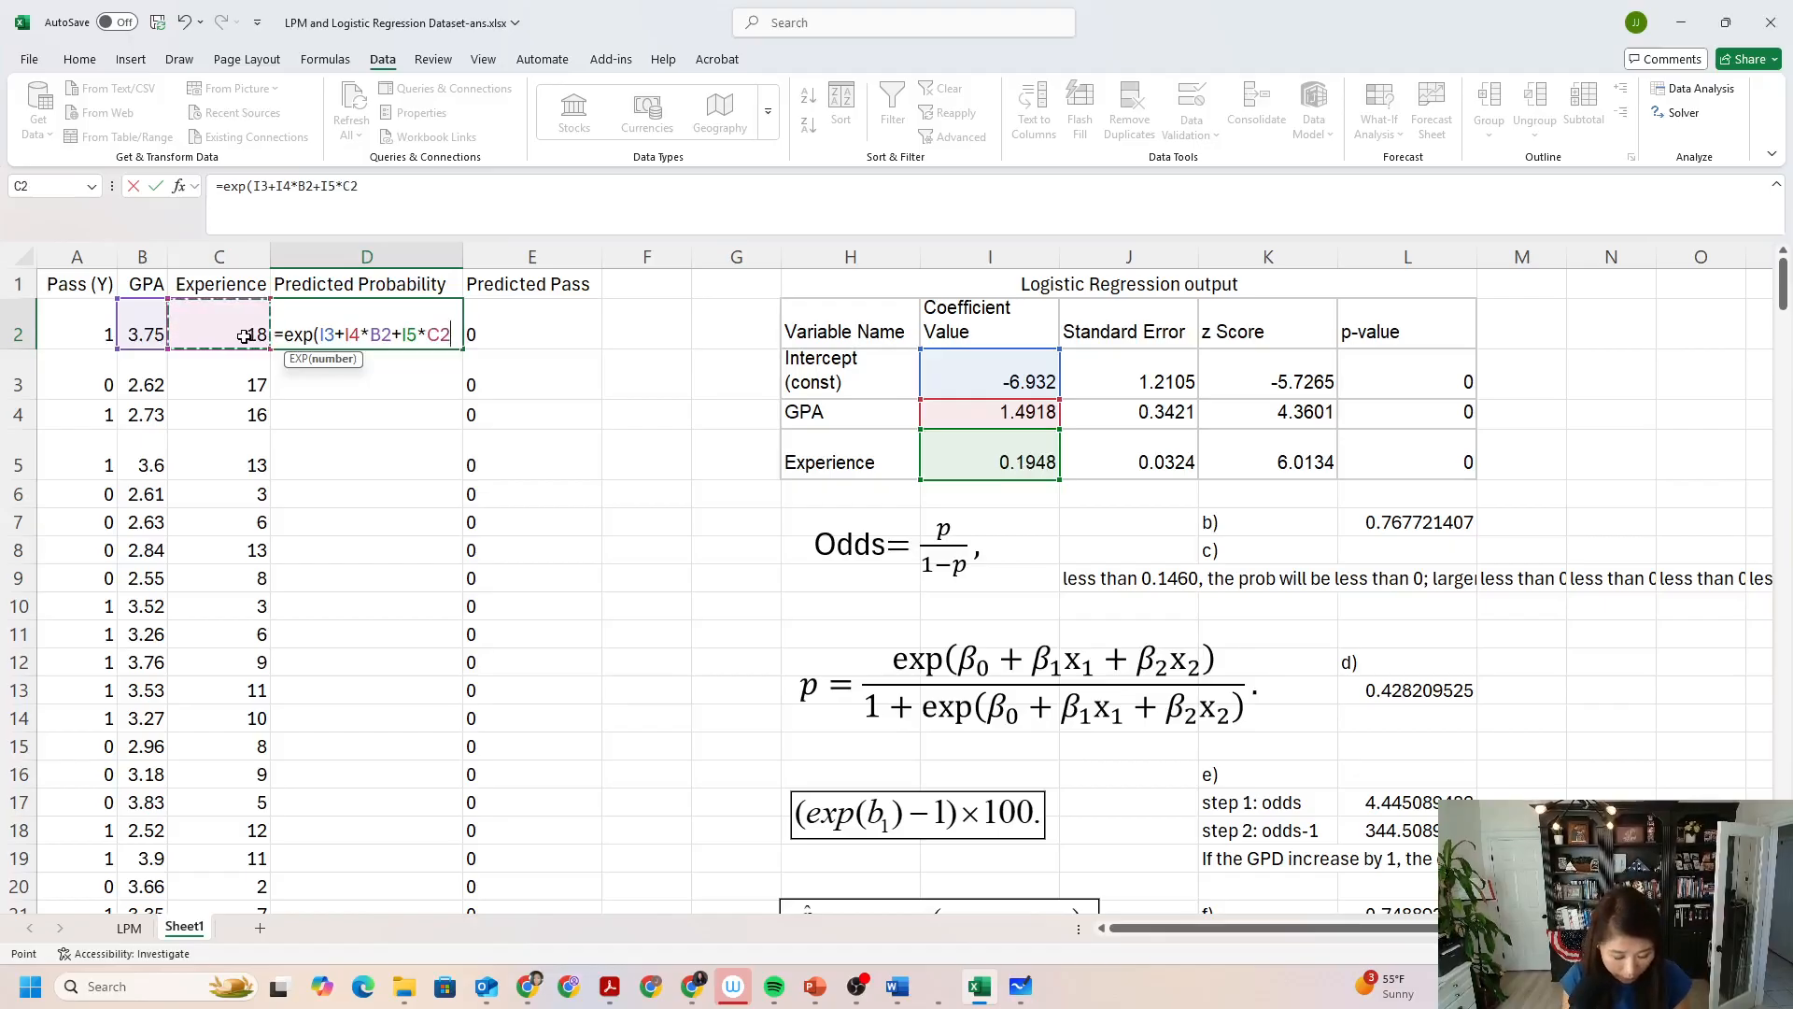
{"action": "type", "text": ")("}
{"action": "key", "text": "BackSpace"}
Extend the D2 formula with the denominator /(1-exp(I3+I4*B2+I5*C2)).
{"action": "type", "text": "/"}
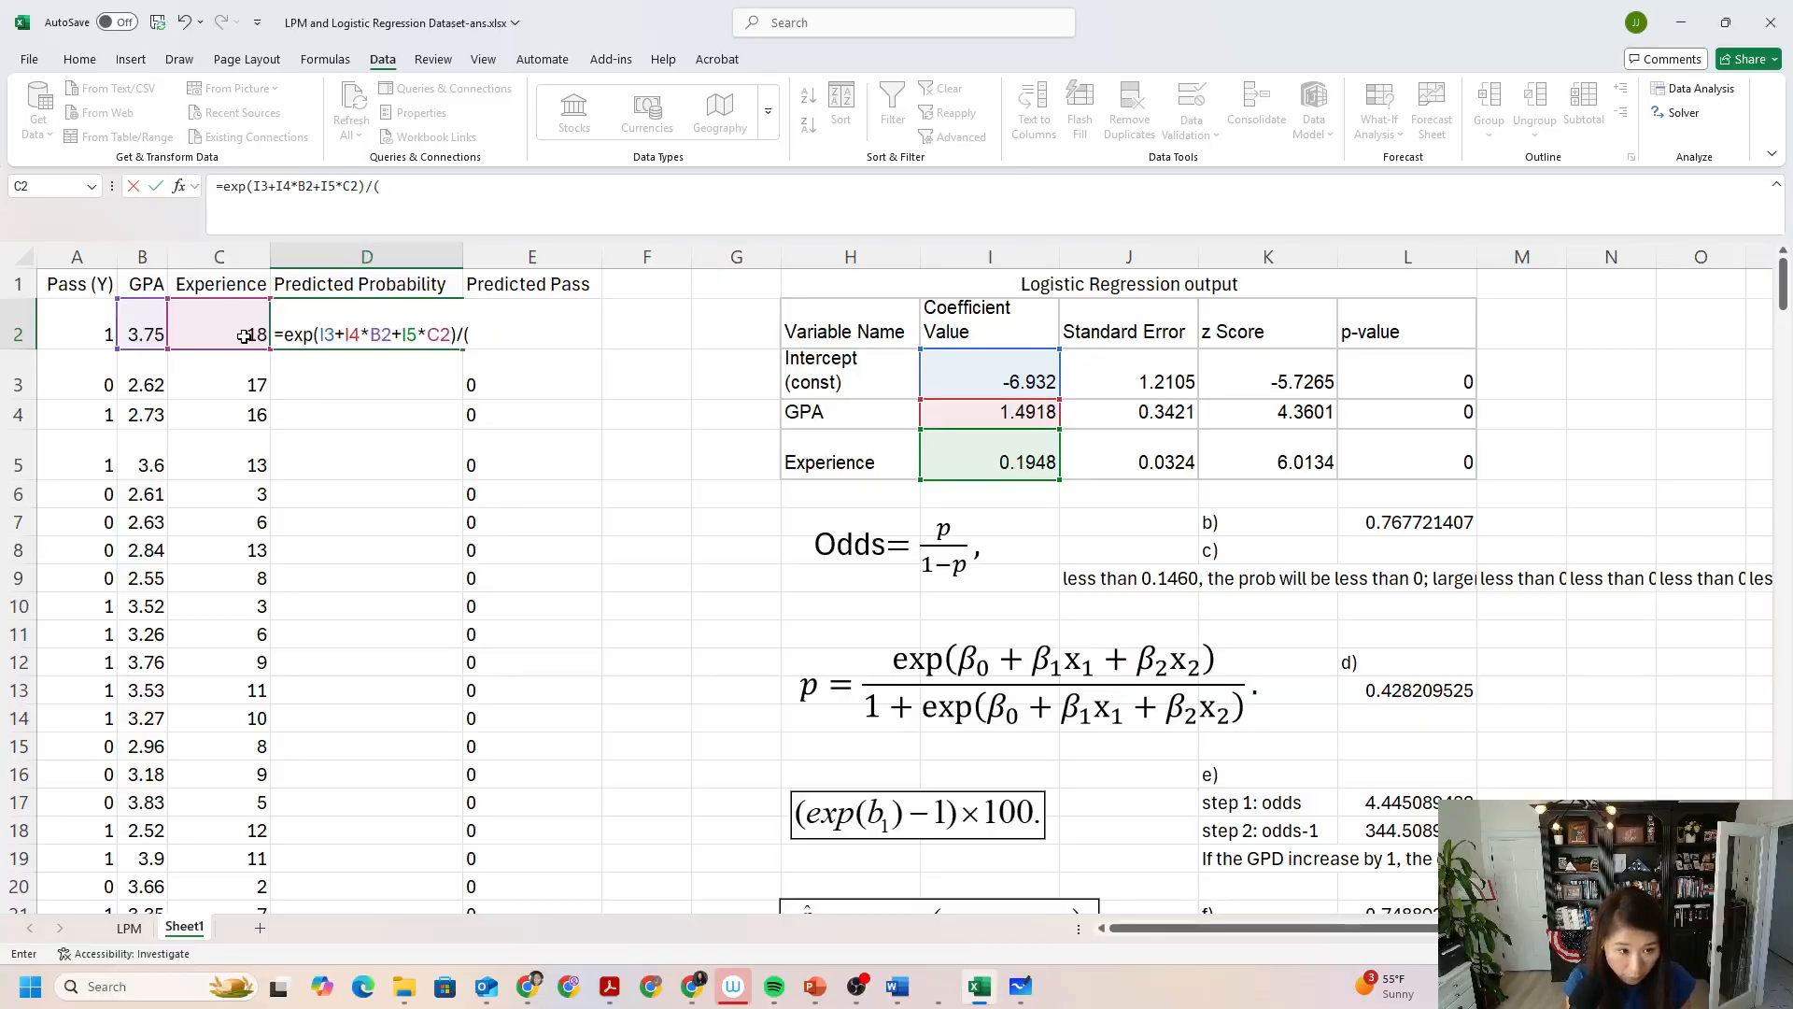
{"action": "type", "text": "(1-"}
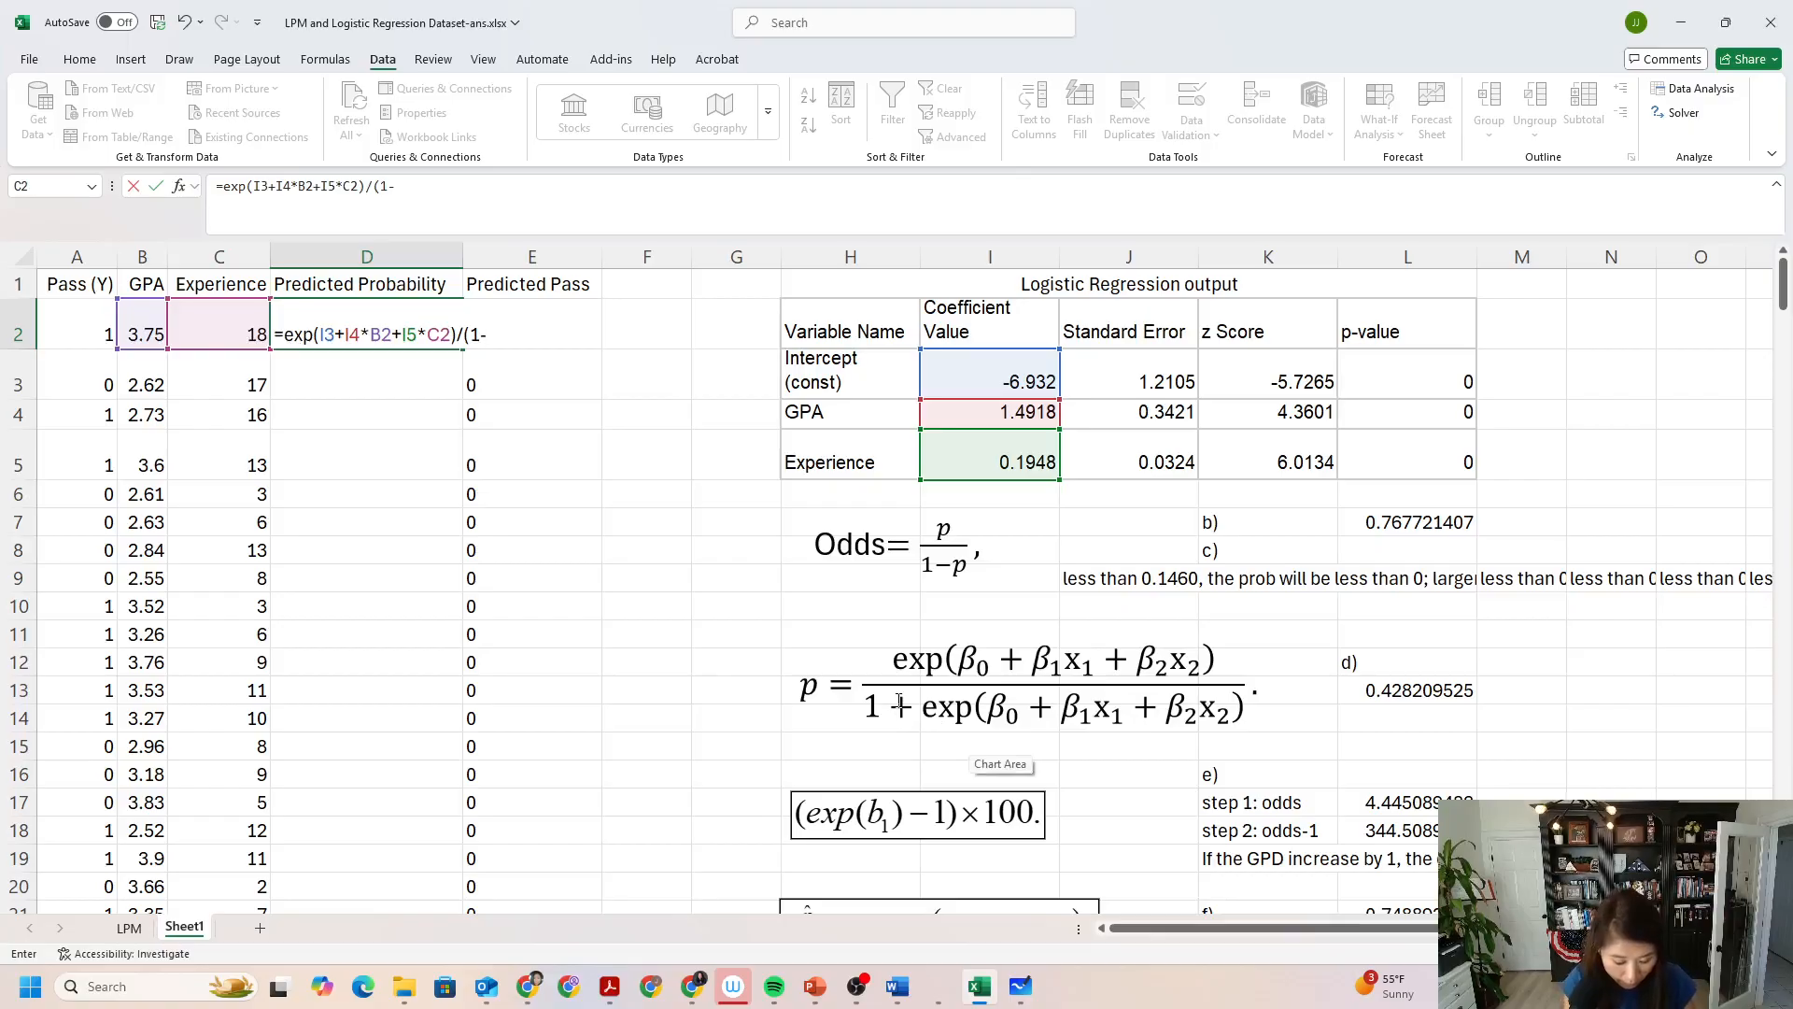
{"action": "type", "text": "exp("}
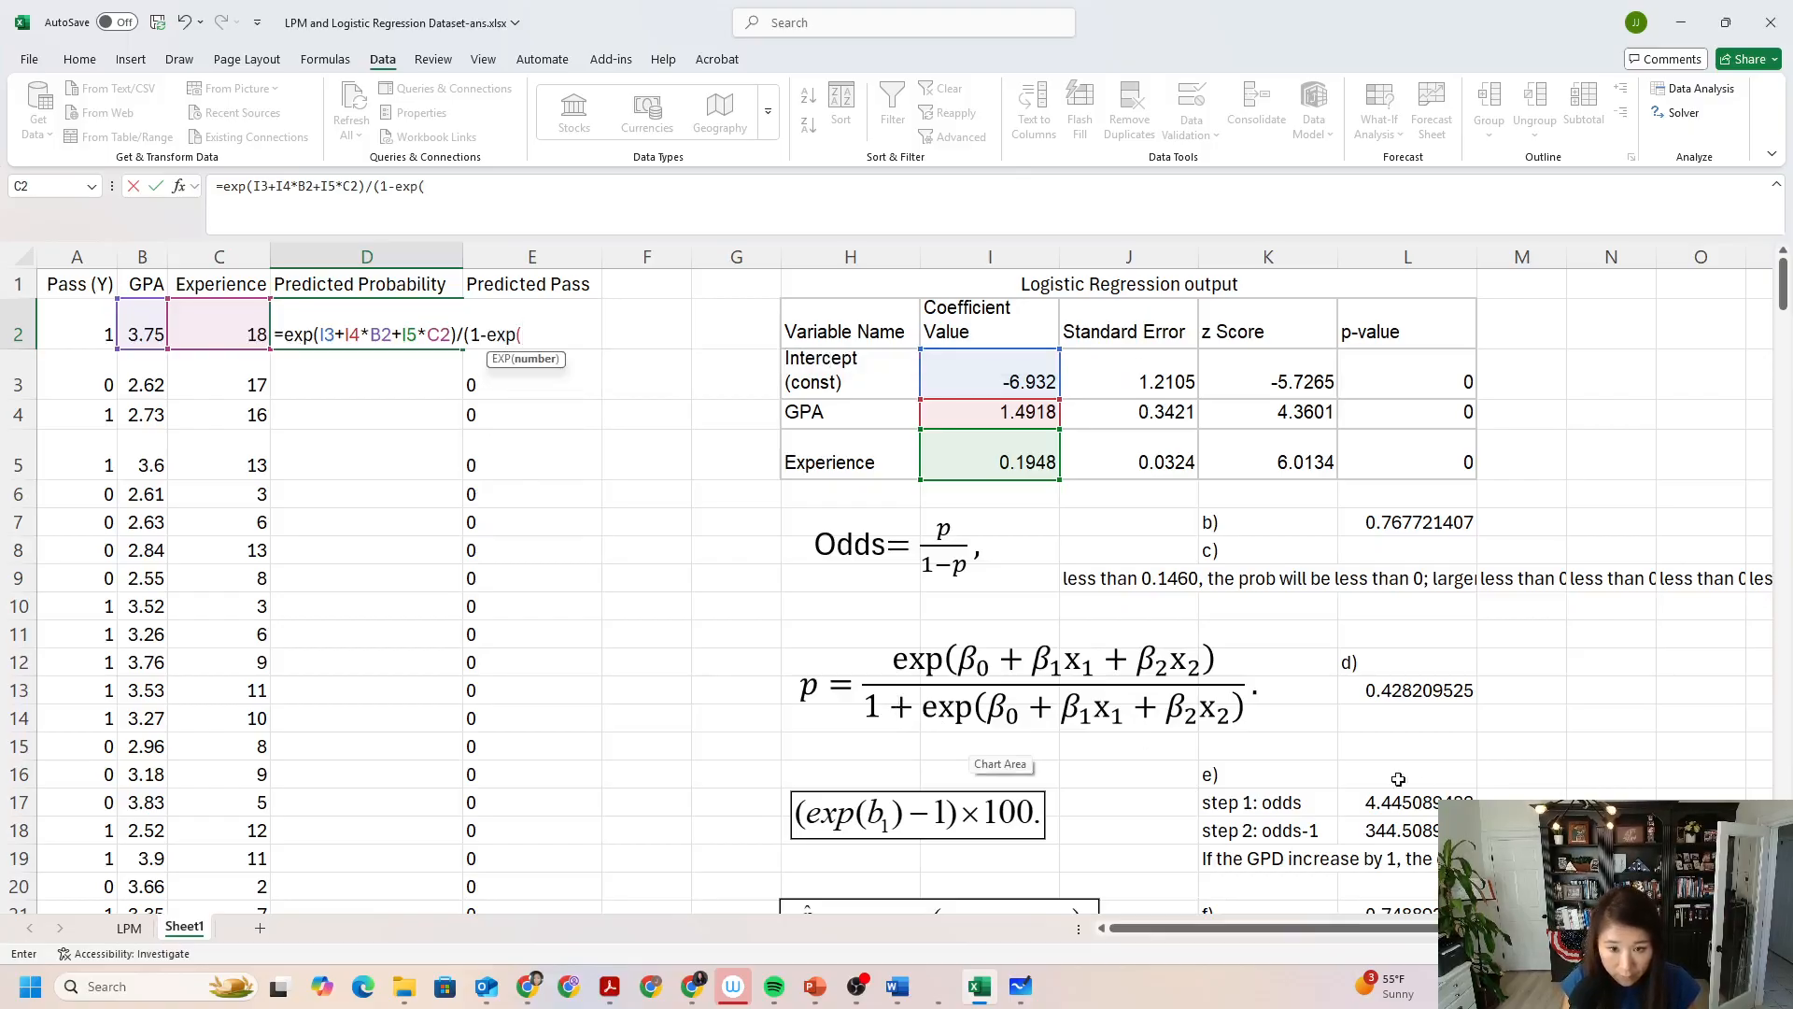
{"action": "left_click", "coordinate": [991, 375]}
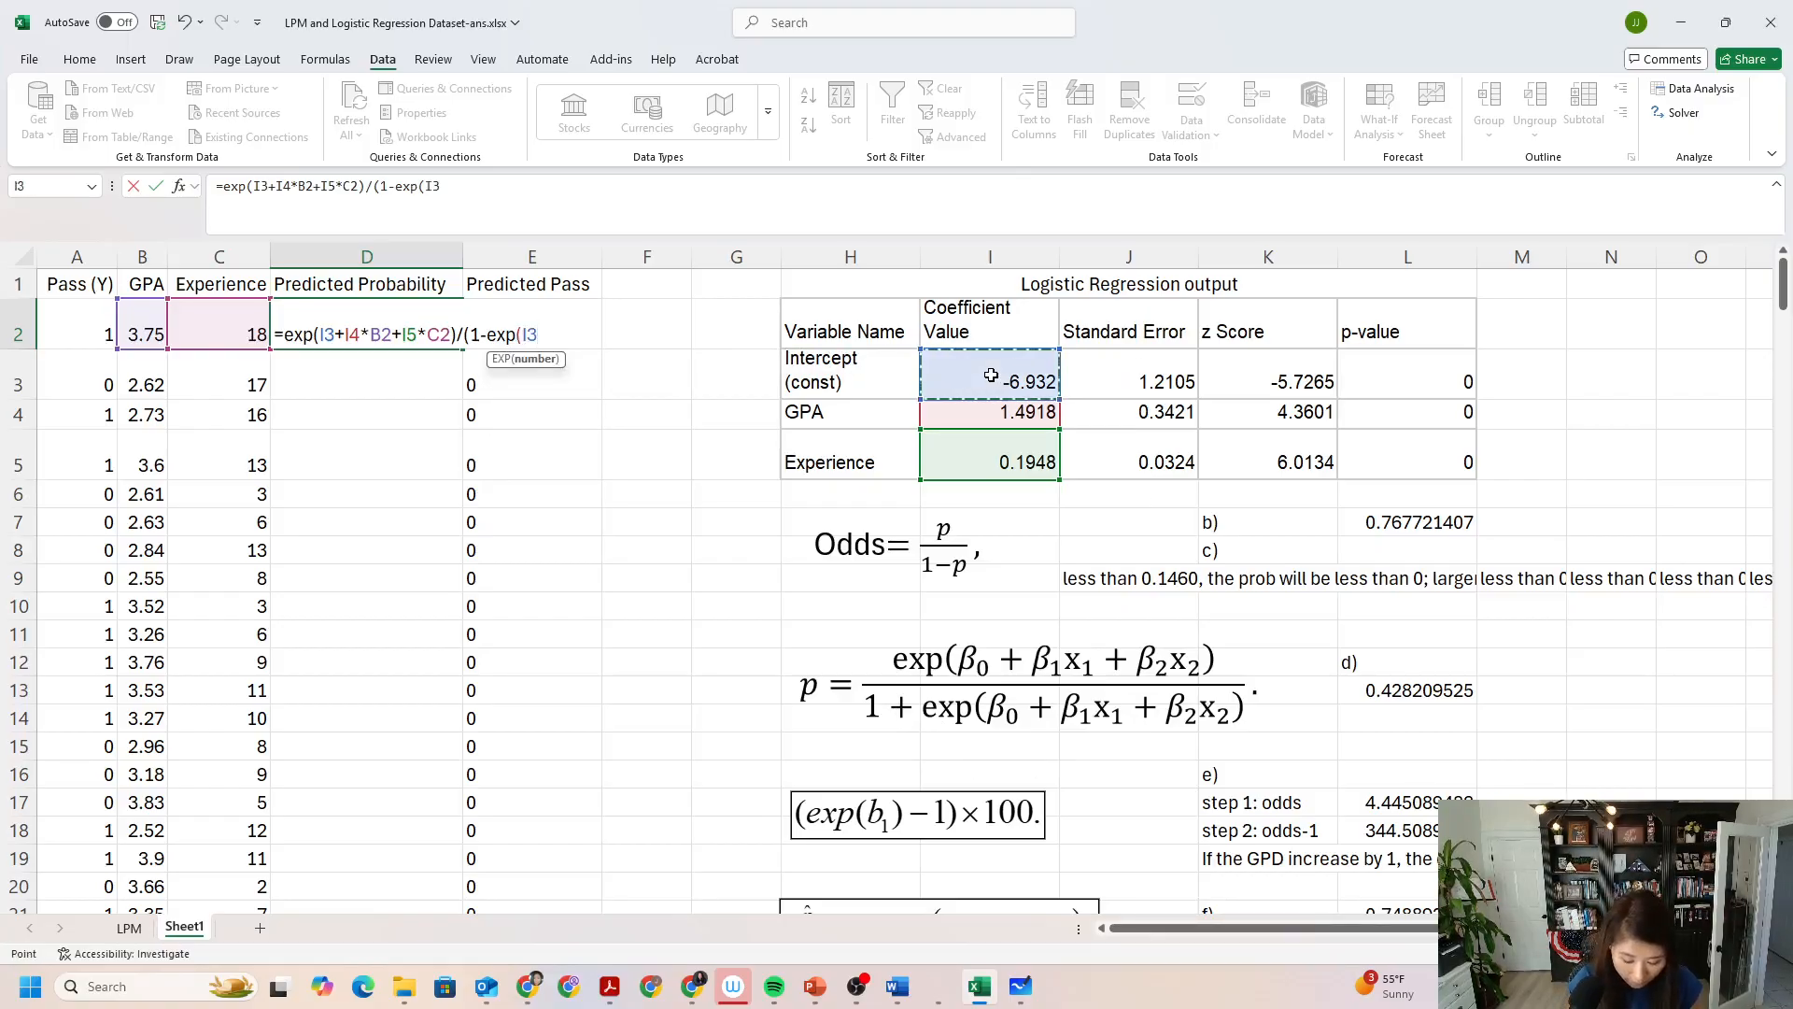
{"action": "type", "text": "+"}
{"action": "left_click", "coordinate": [1033, 415]}
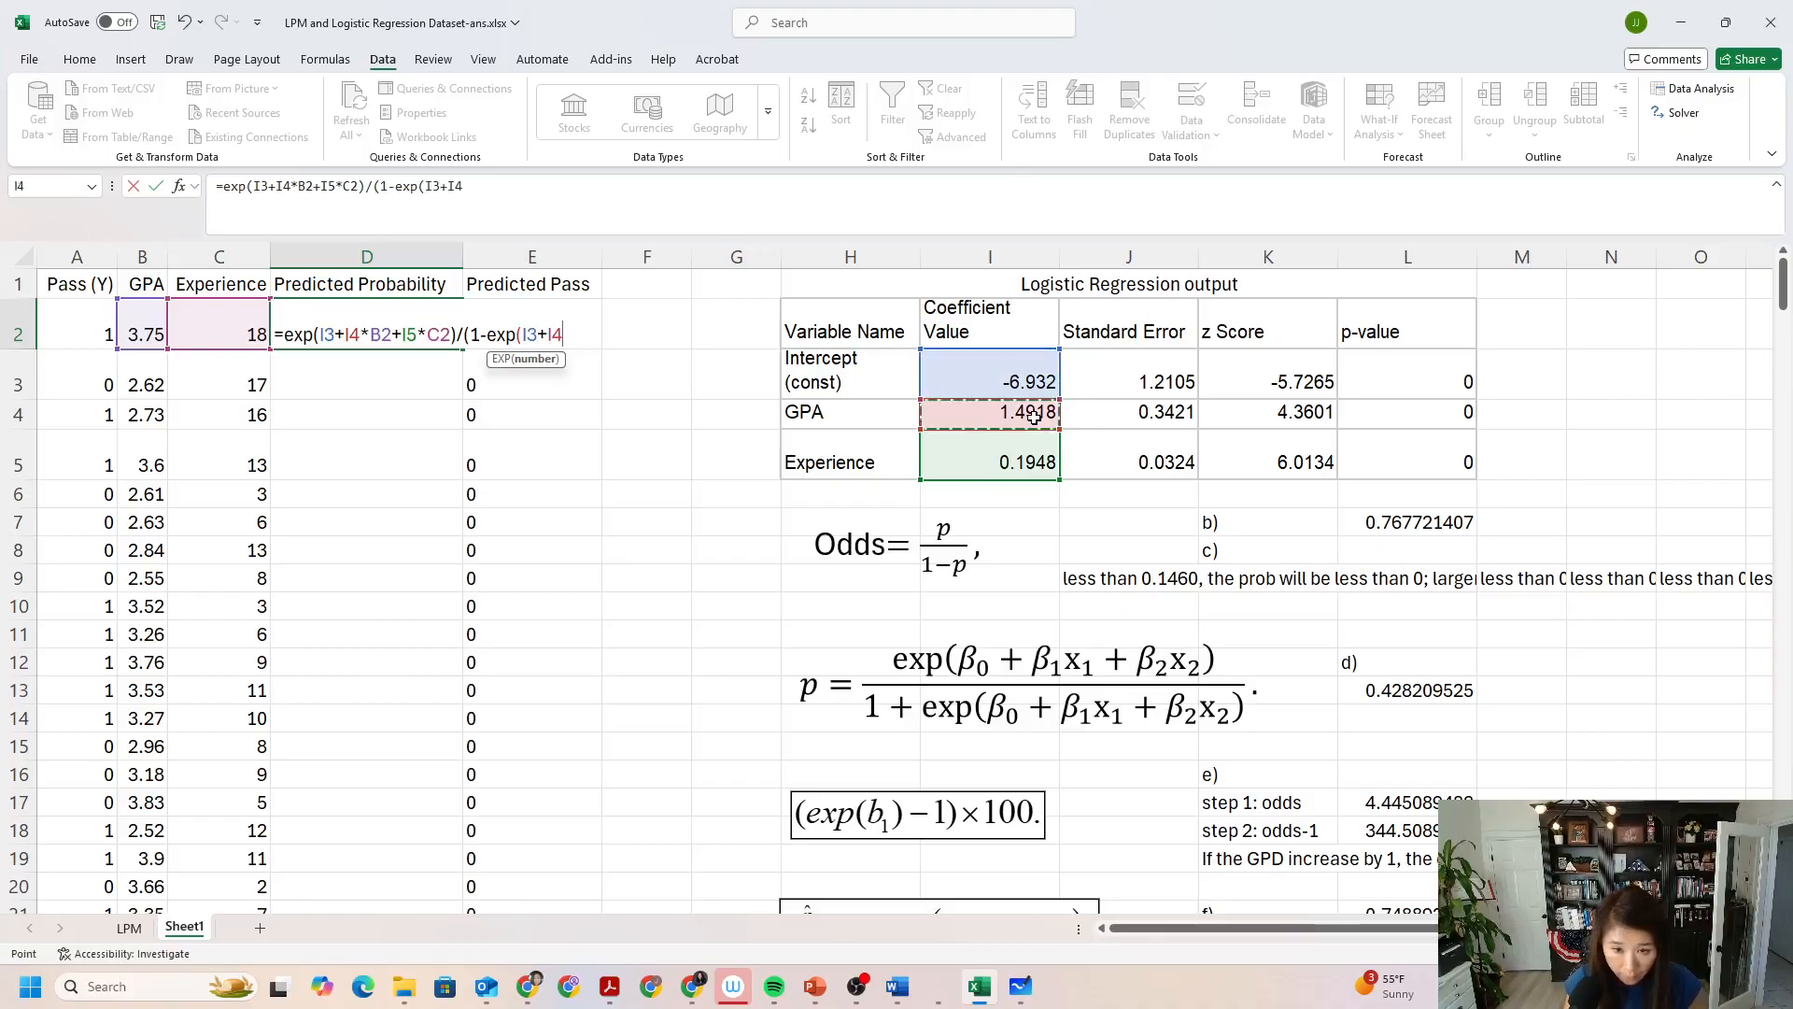
{"action": "type", "text": "*"}
{"action": "left_click", "coordinate": [134, 329]}
{"action": "type", "text": "+"}
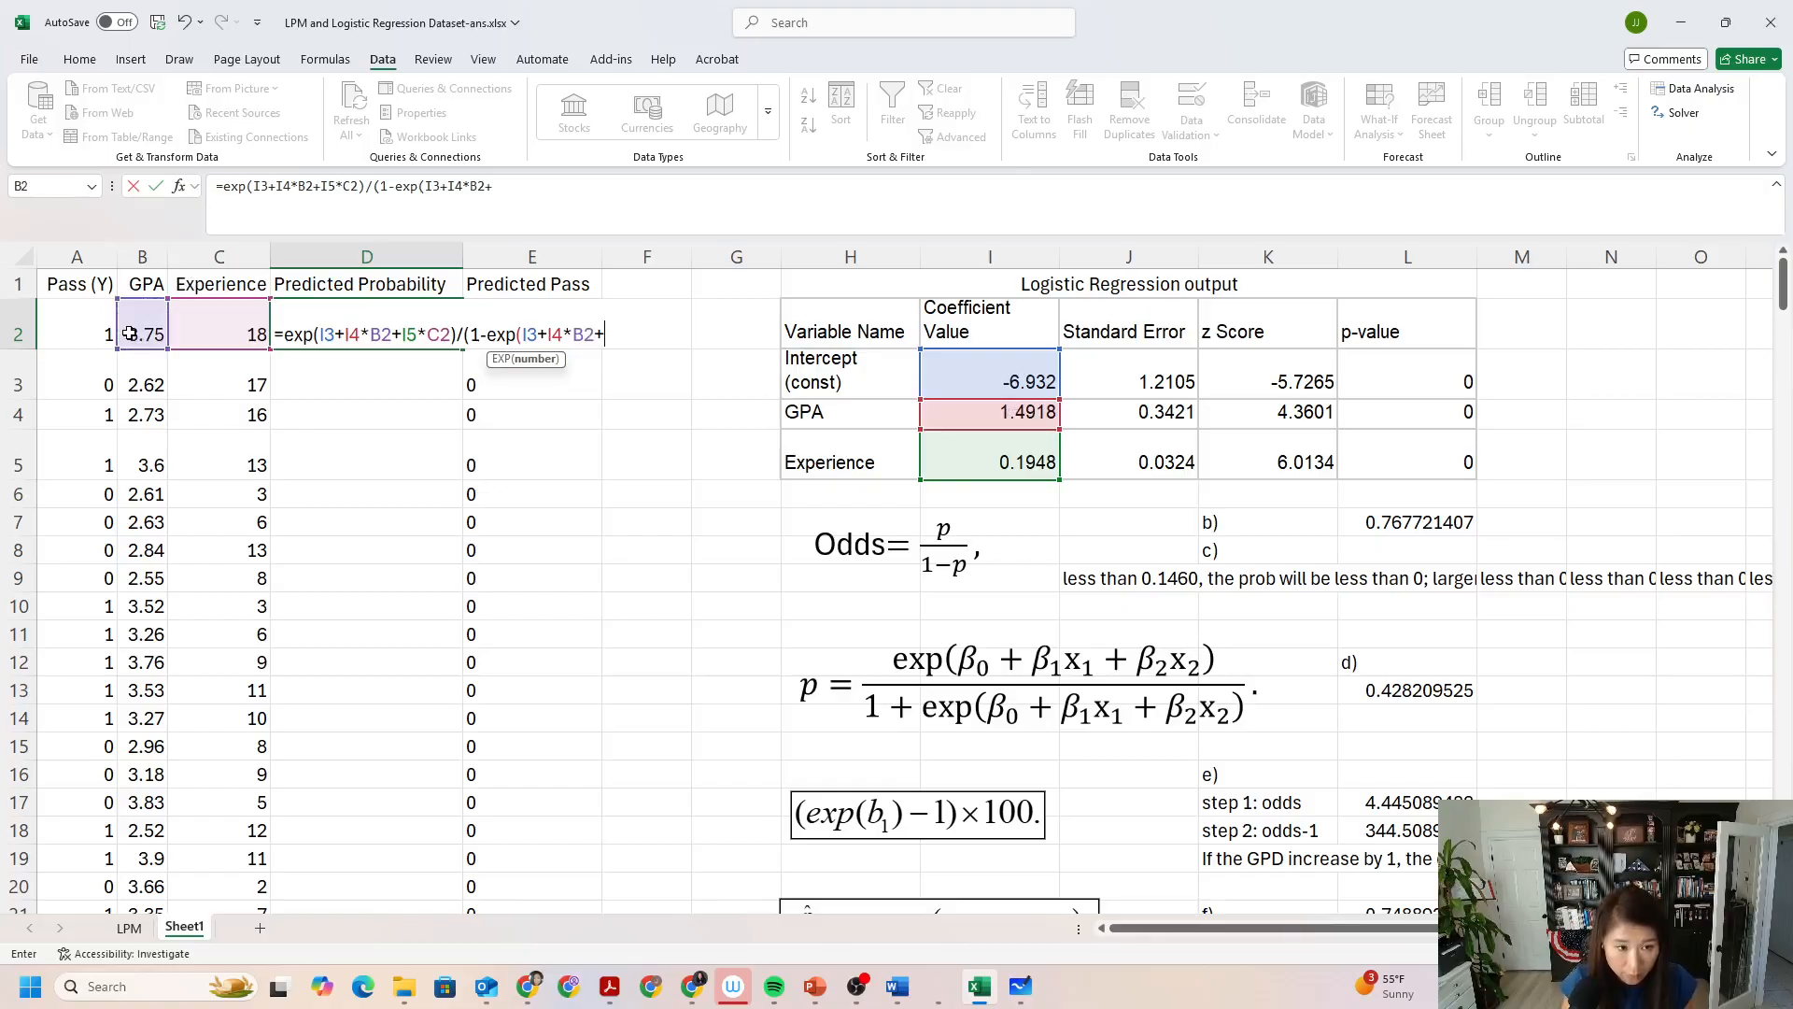
{"action": "left_click", "coordinate": [1008, 450]}
{"action": "type", "text": "*"}
{"action": "left_click", "coordinate": [243, 333]}
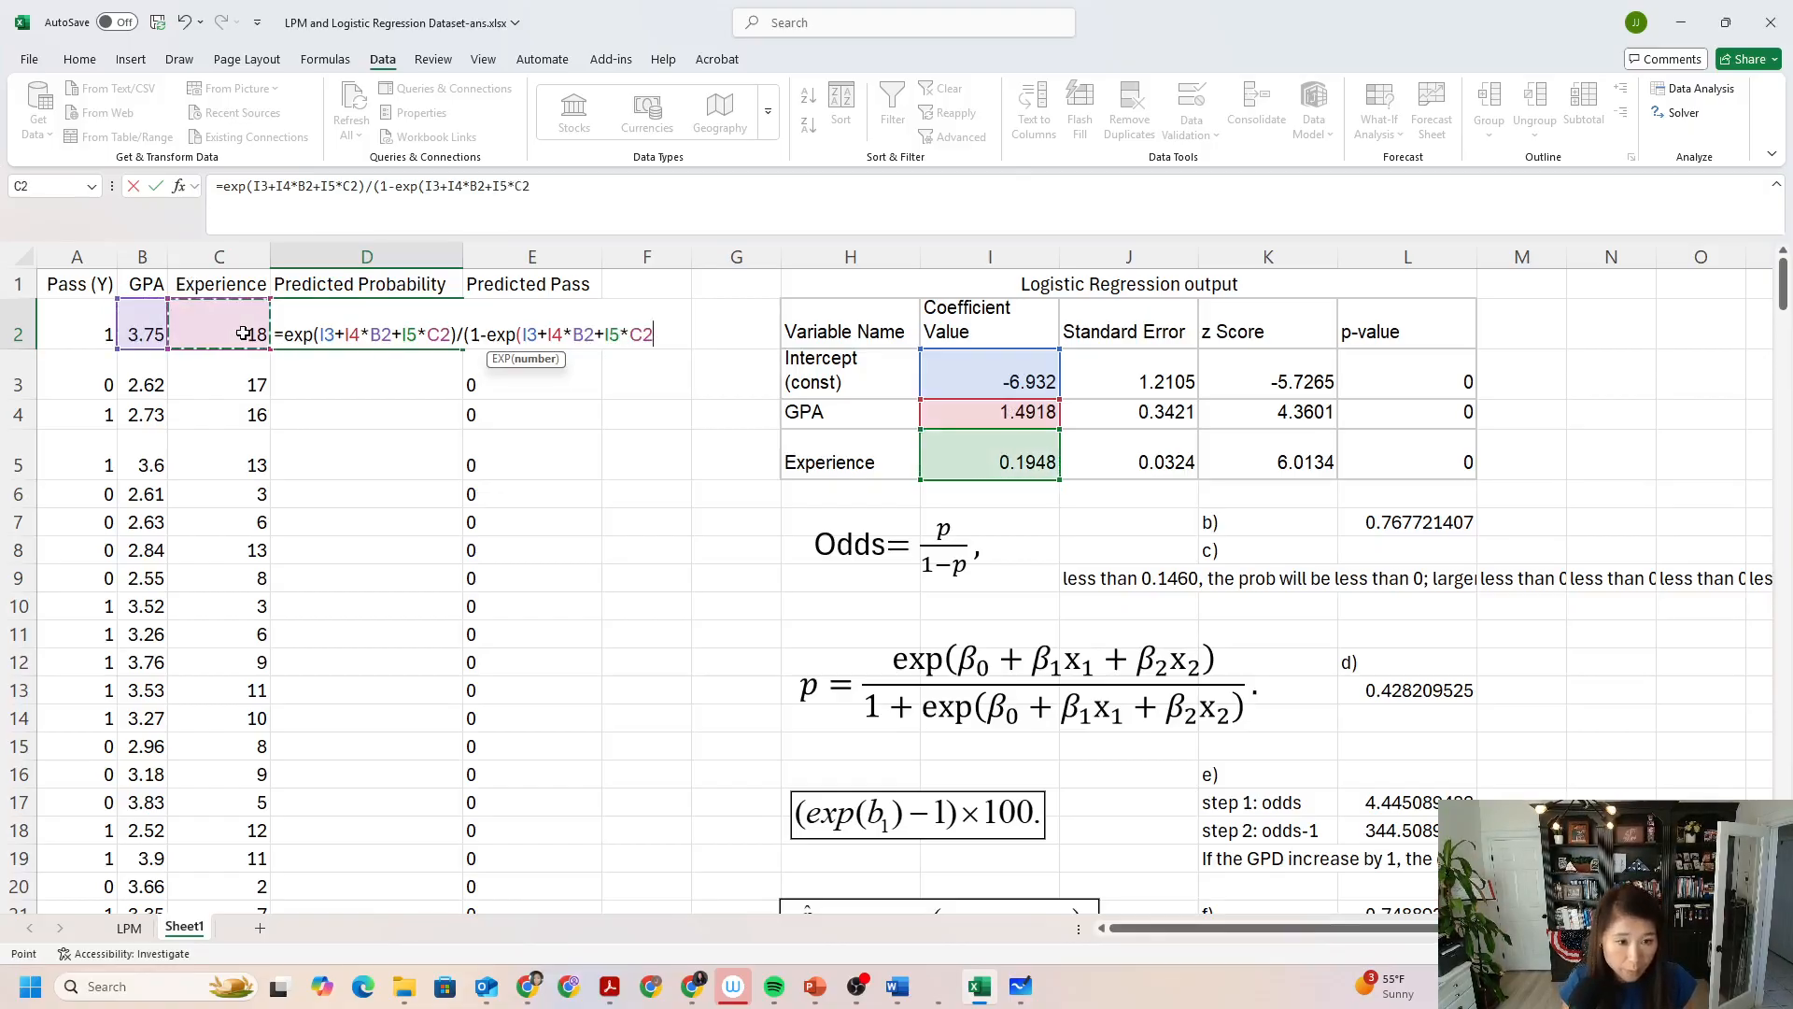
{"action": "type", "text": "))"}
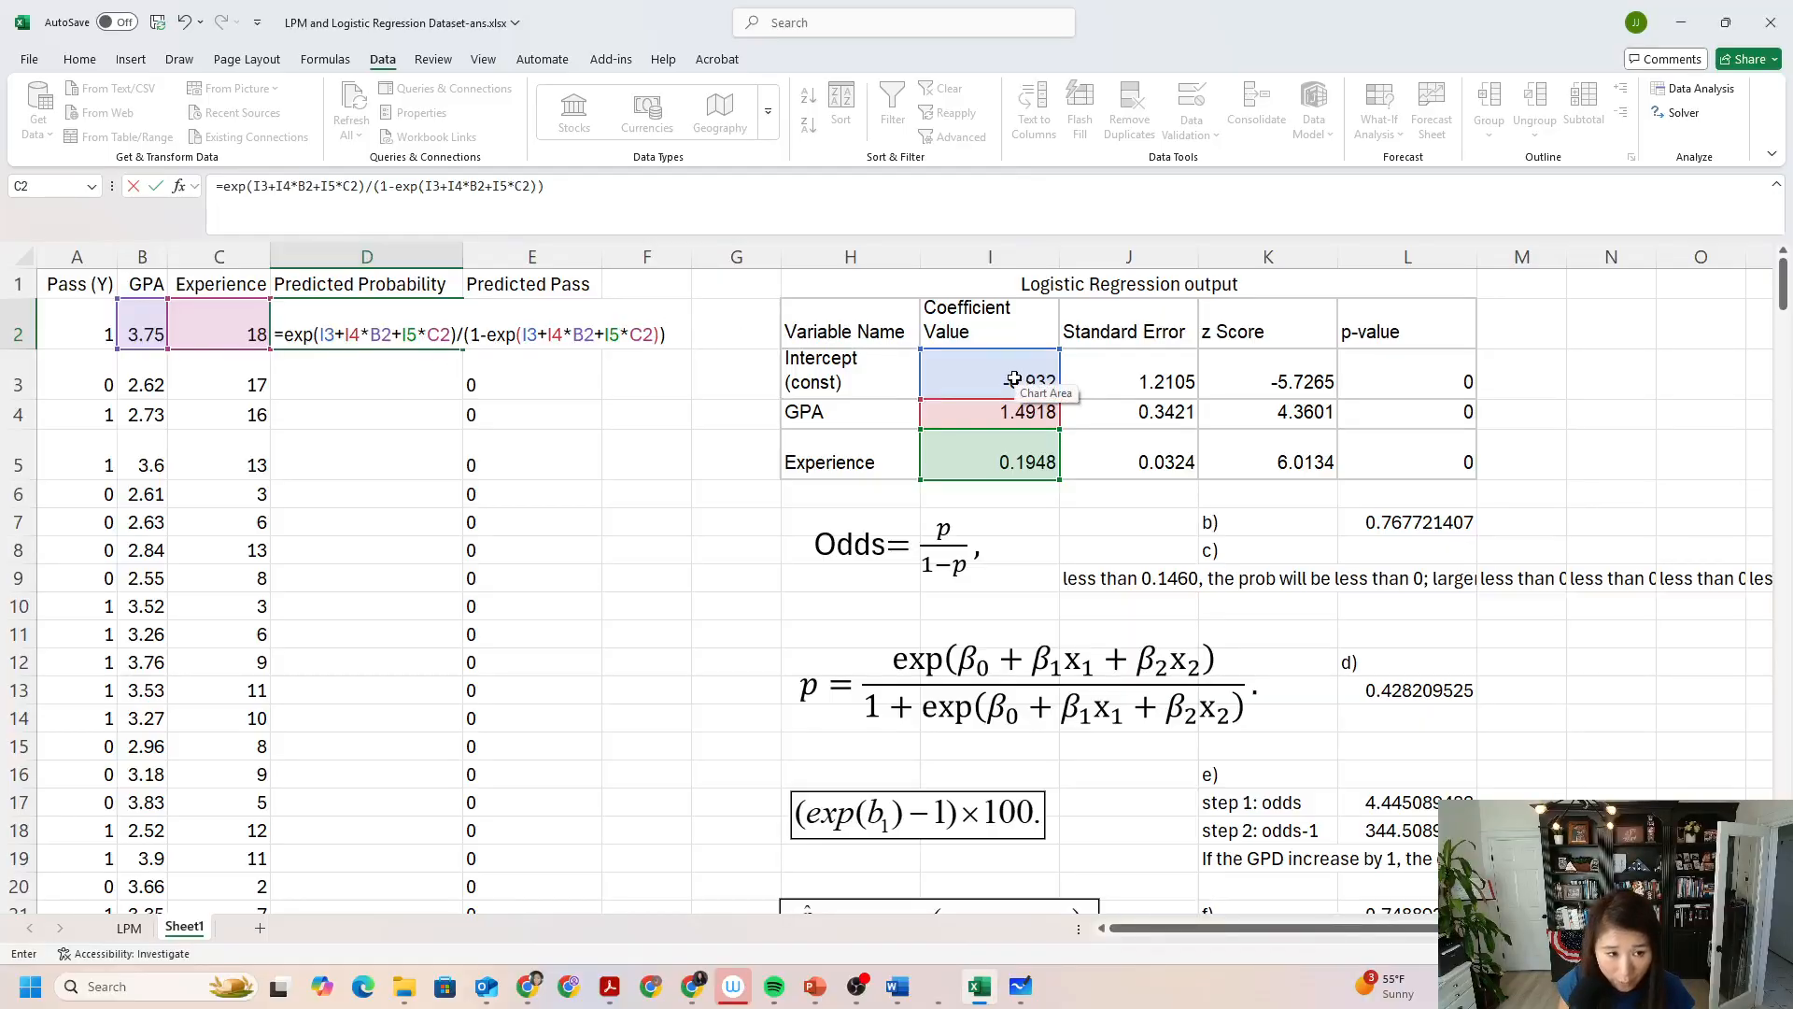
Make the coefficient references in the numerator of the D2 formula absolute: $I$3, $I$4 and $I$5.
{"action": "left_click", "coordinate": [326, 333]}
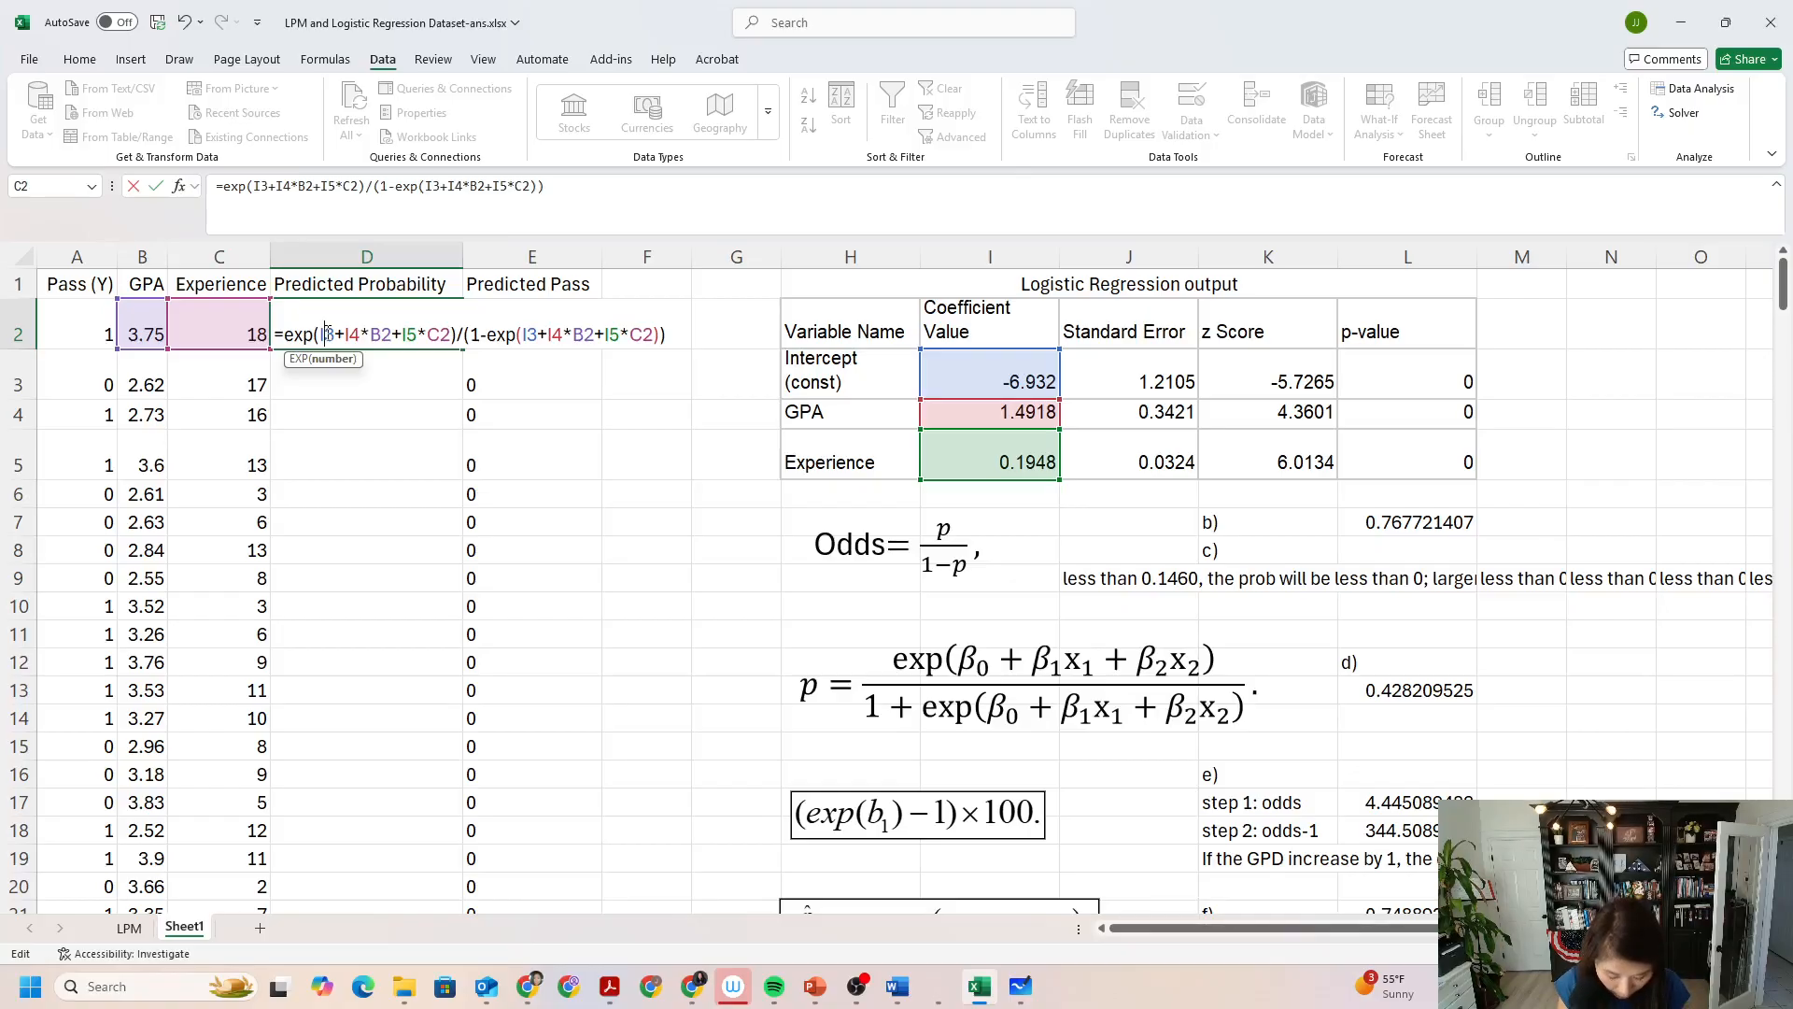
{"action": "key", "text": "F4"}
{"action": "left_click", "coordinate": [365, 333]}
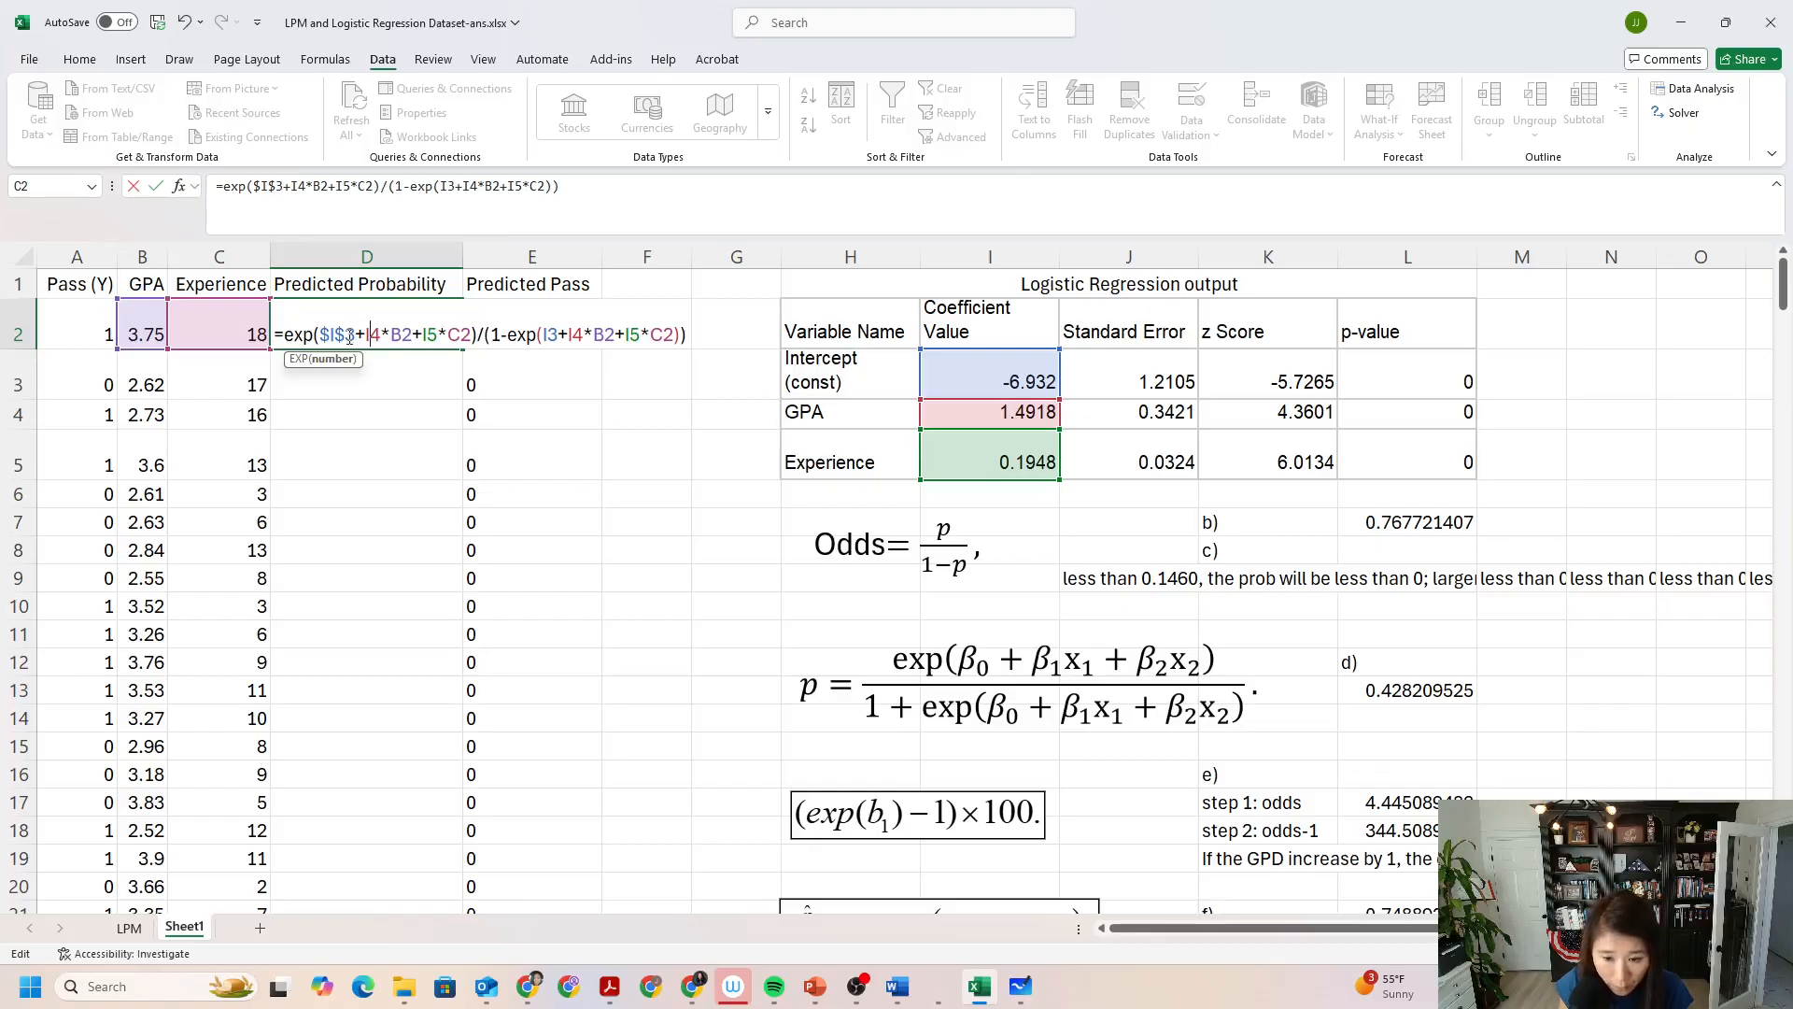
{"action": "key", "text": "F4"}
{"action": "left_click", "coordinate": [452, 334]}
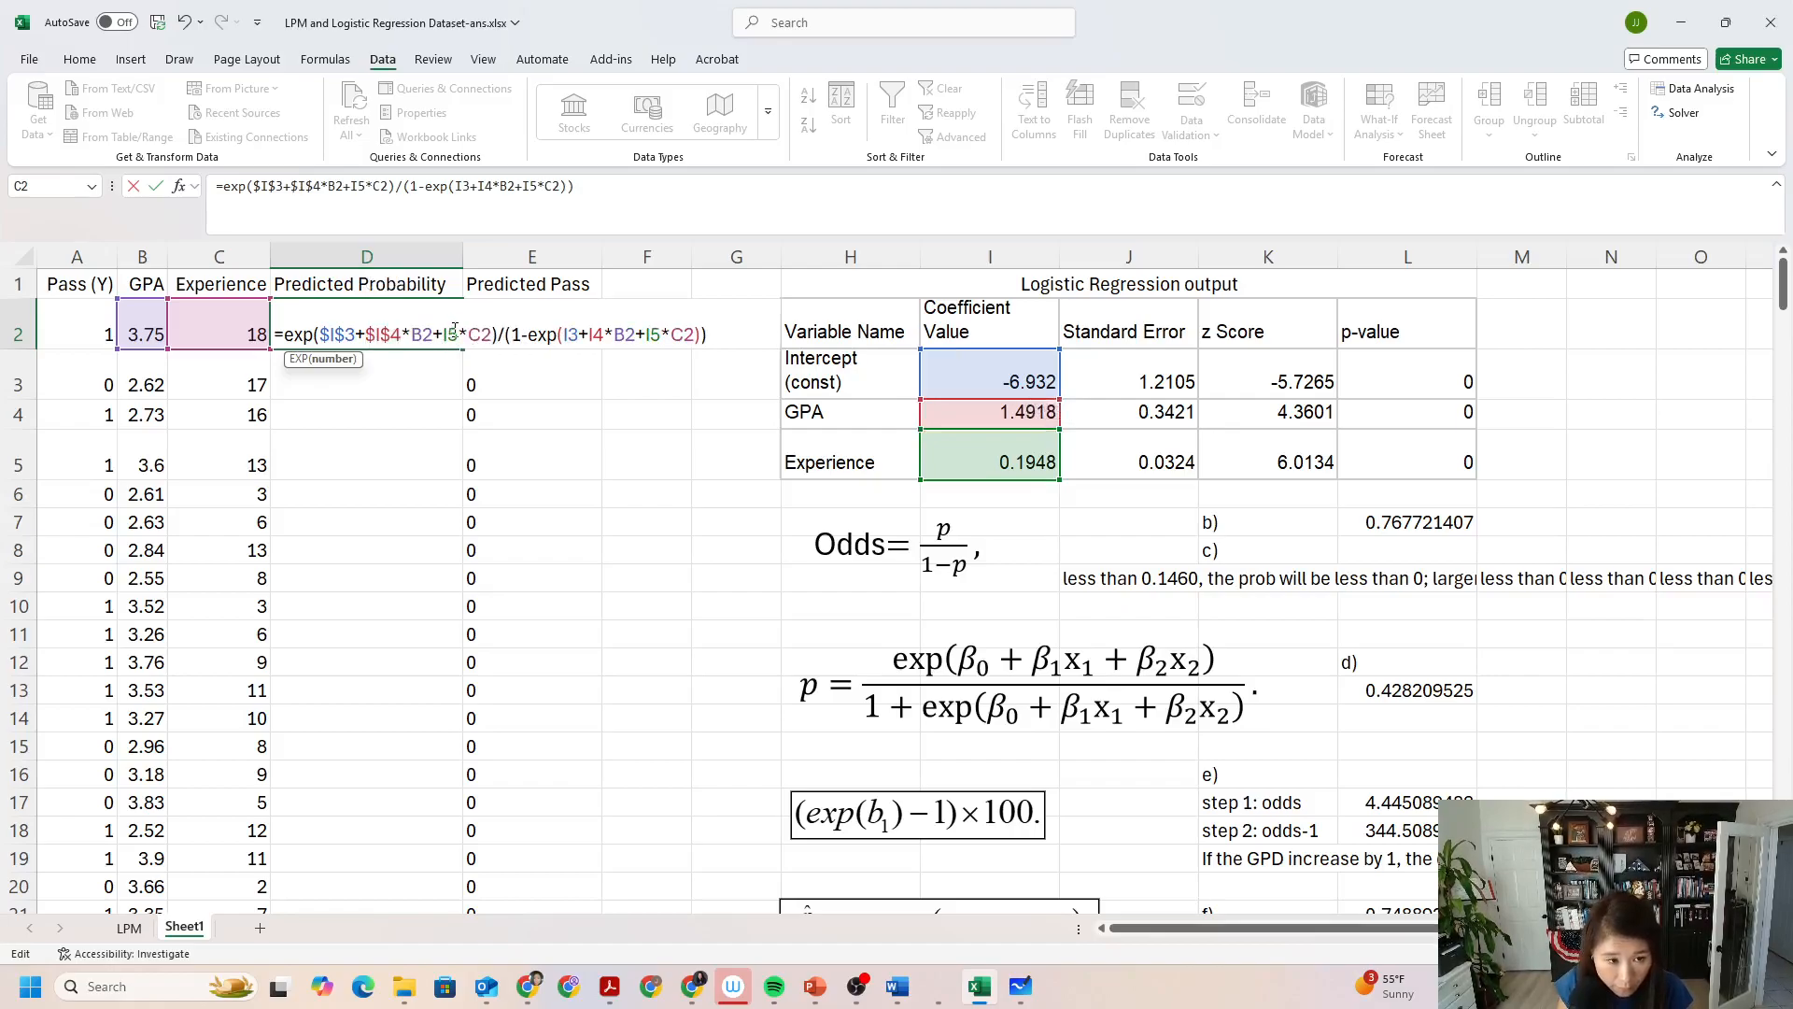
{"action": "key", "text": "F4"}
Make the denominator's coefficient references absolute as $I$3, $I$4 and $I$5, and commit the D2 formula.
{"action": "left_click", "coordinate": [590, 334]}
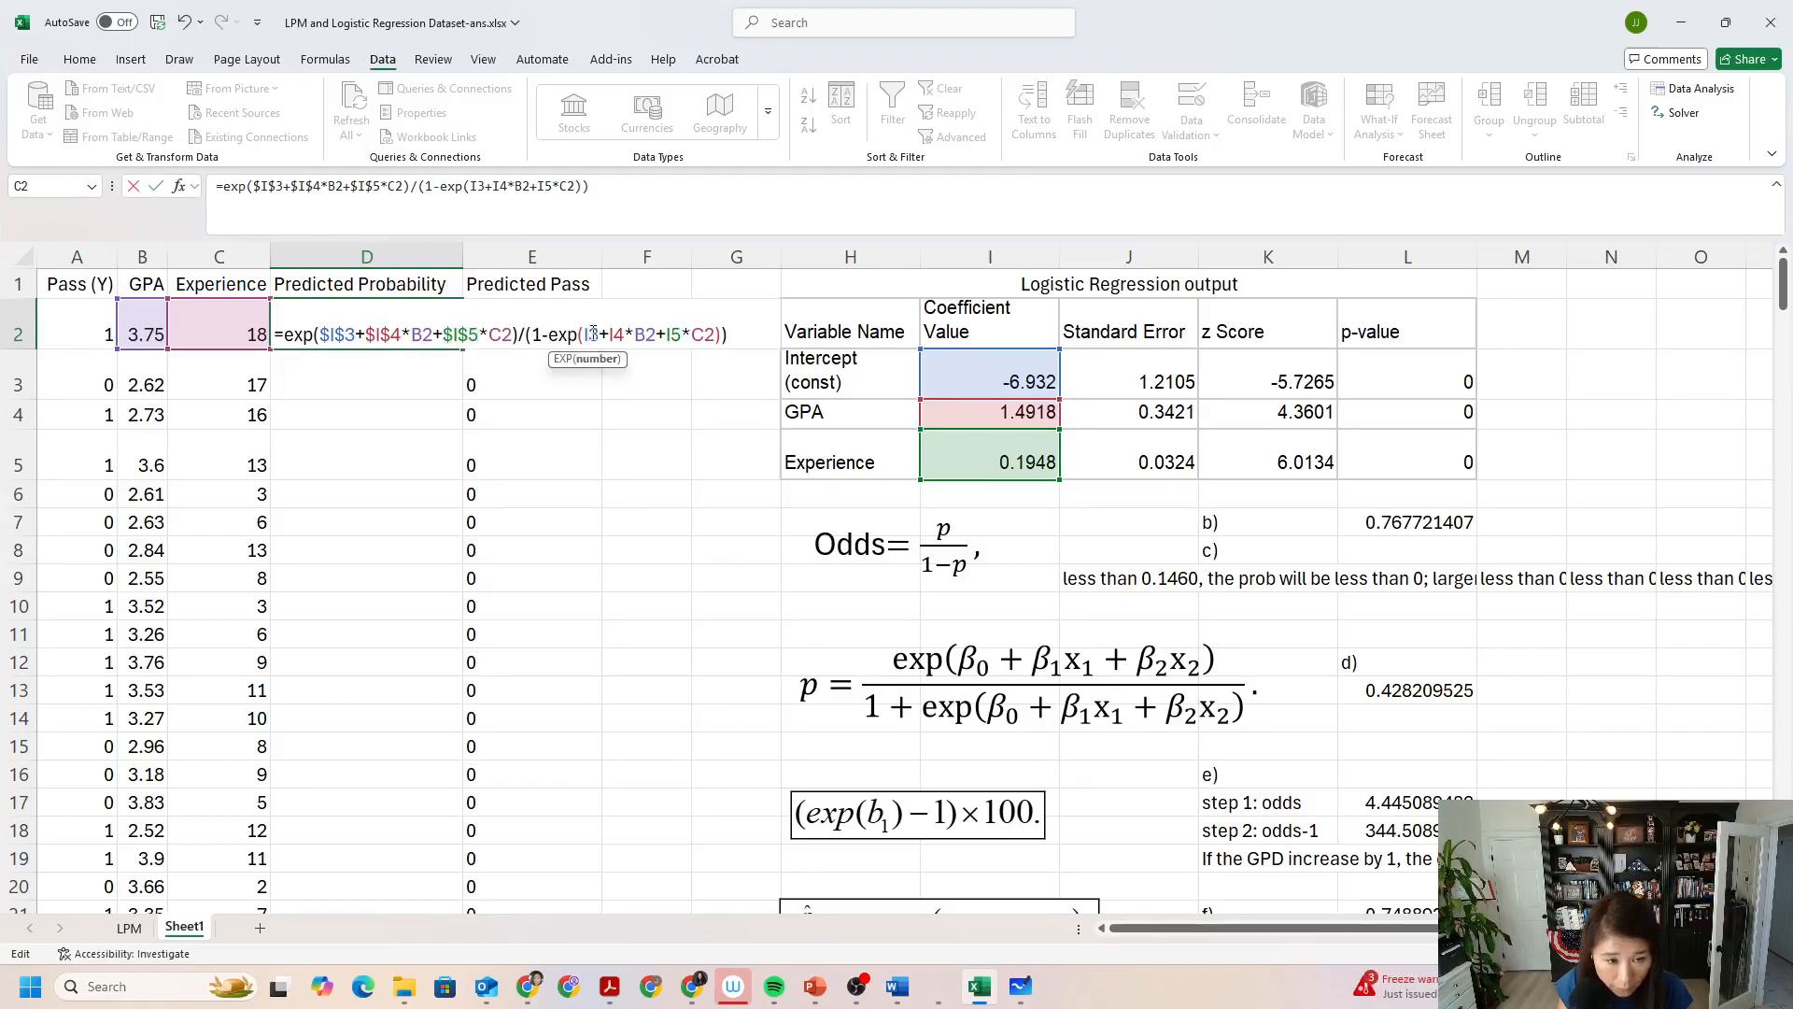
{"action": "key", "text": "F4"}
{"action": "left_click", "coordinate": [640, 334]}
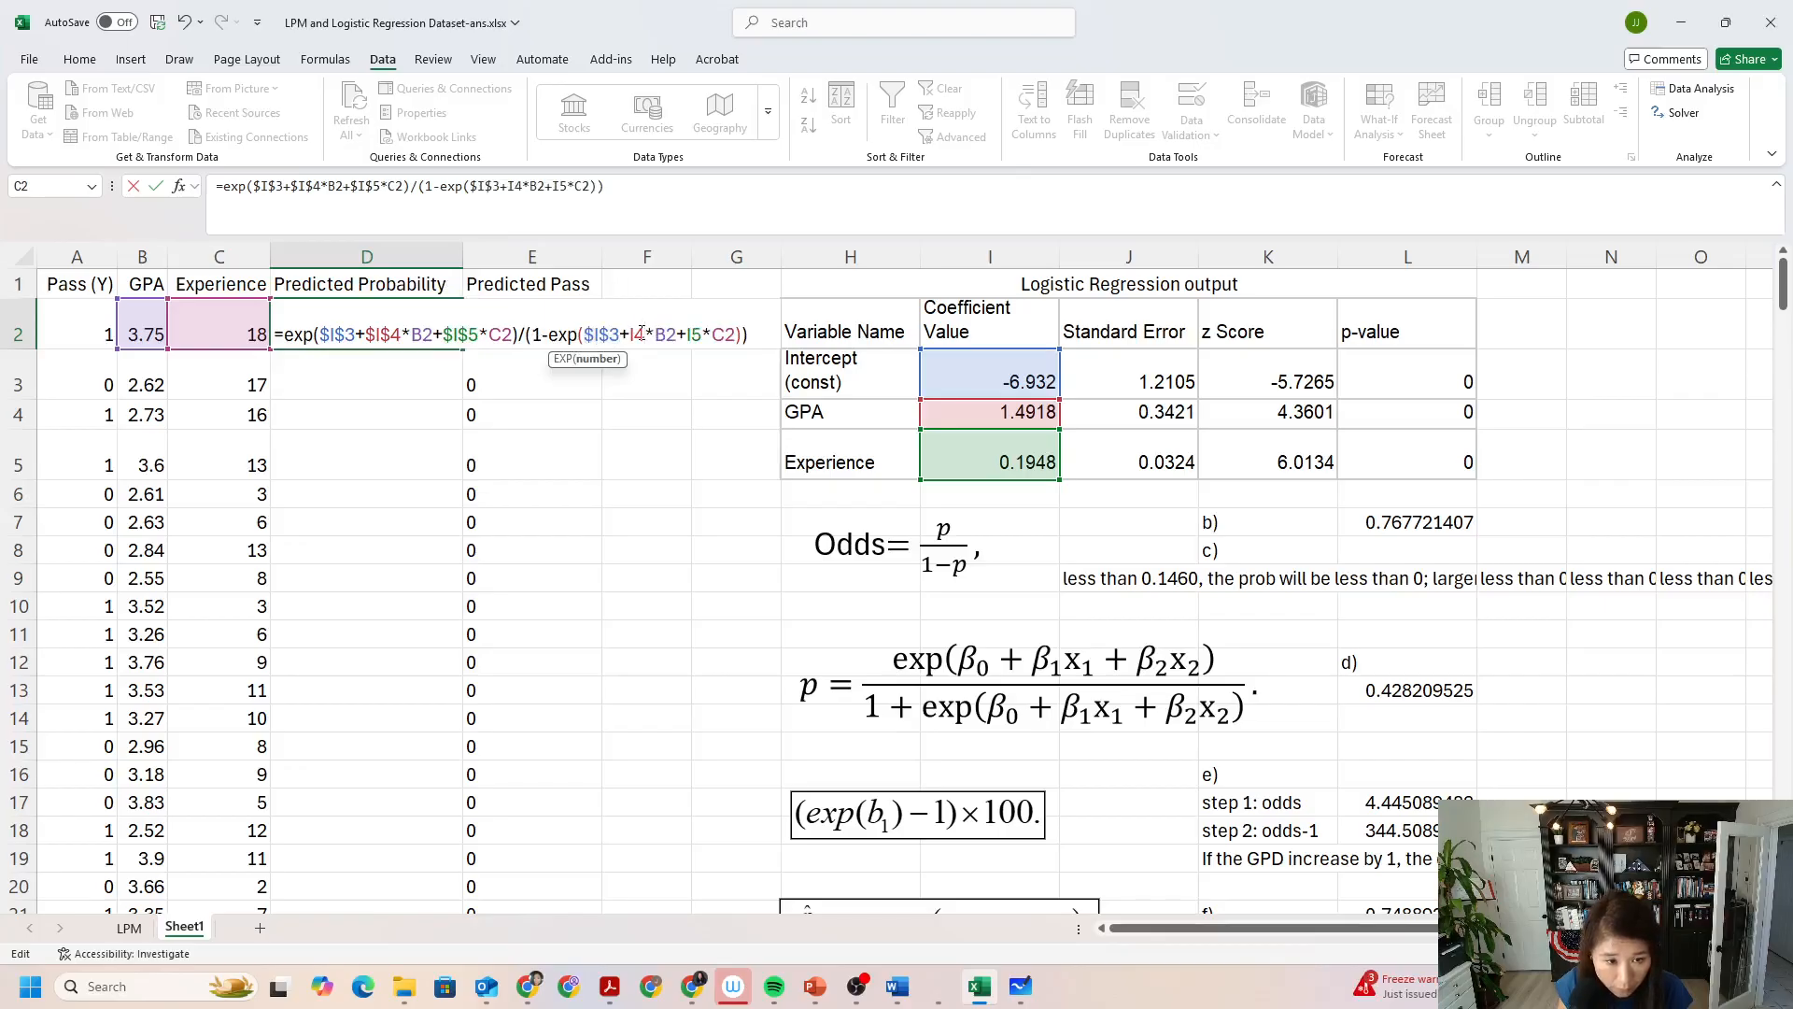
{"action": "key", "text": "F4"}
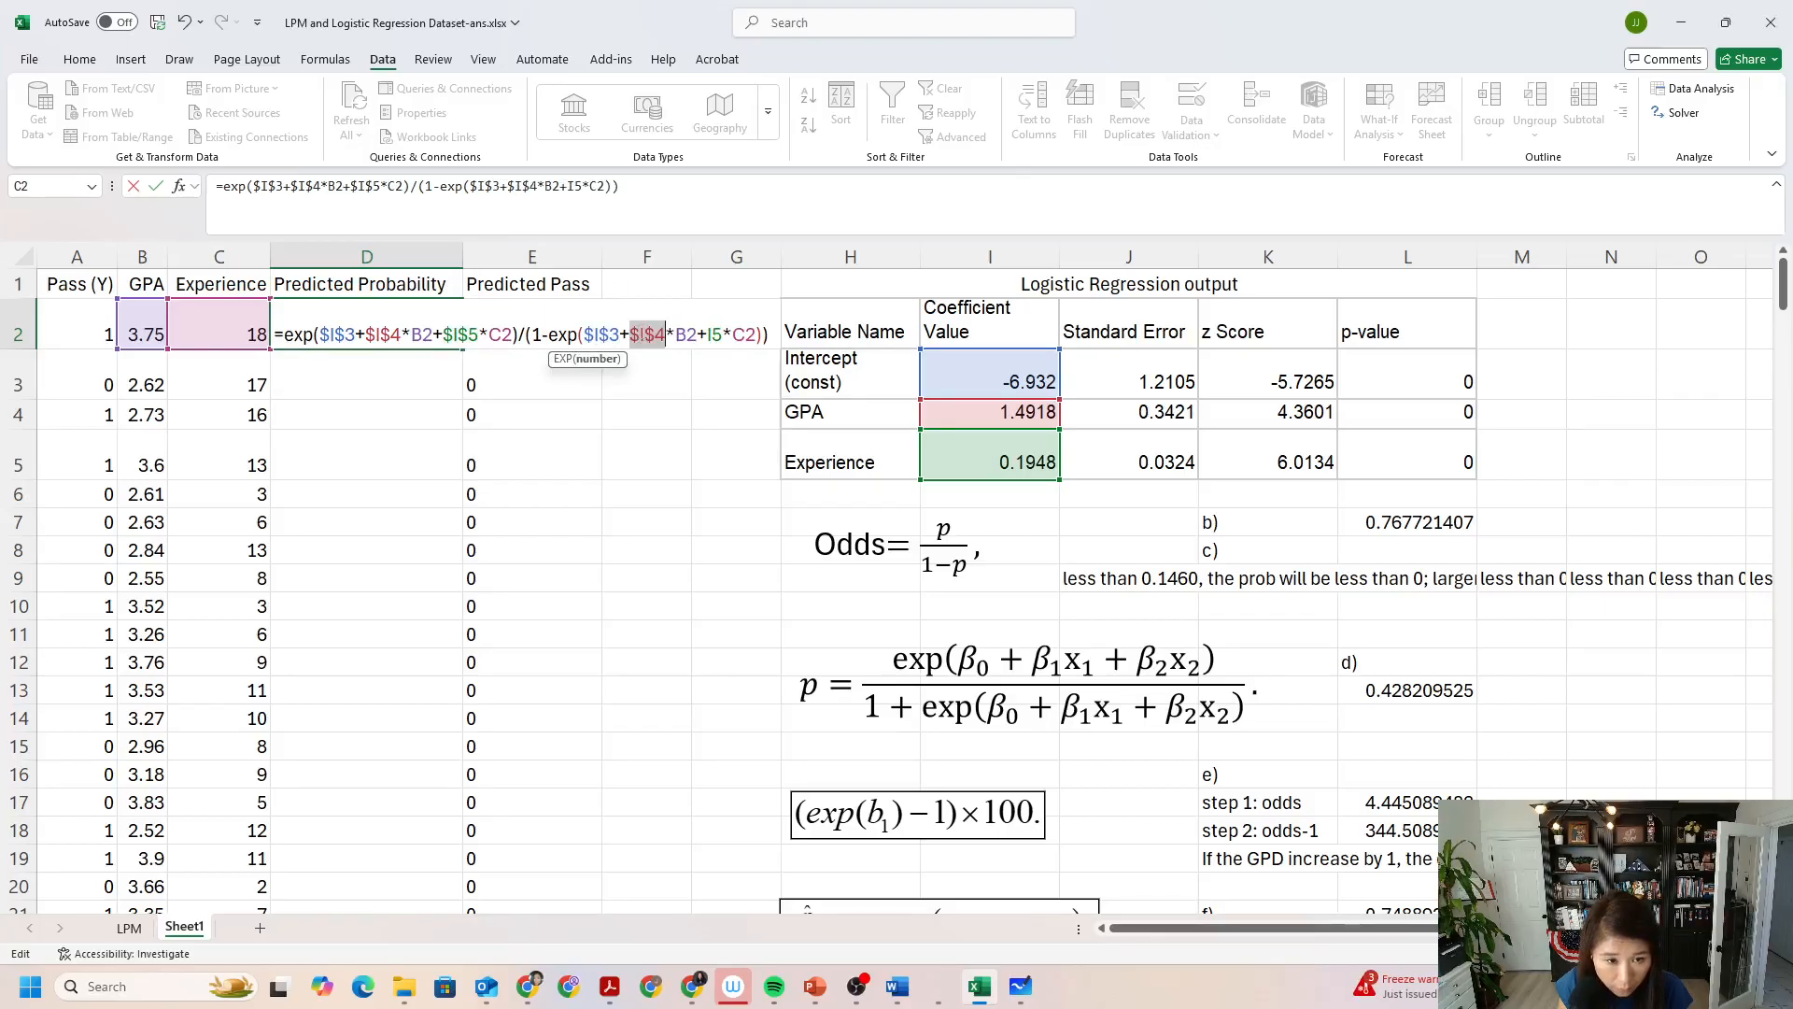
{"action": "left_click", "coordinate": [714, 334]}
{"action": "key", "text": "F4"}
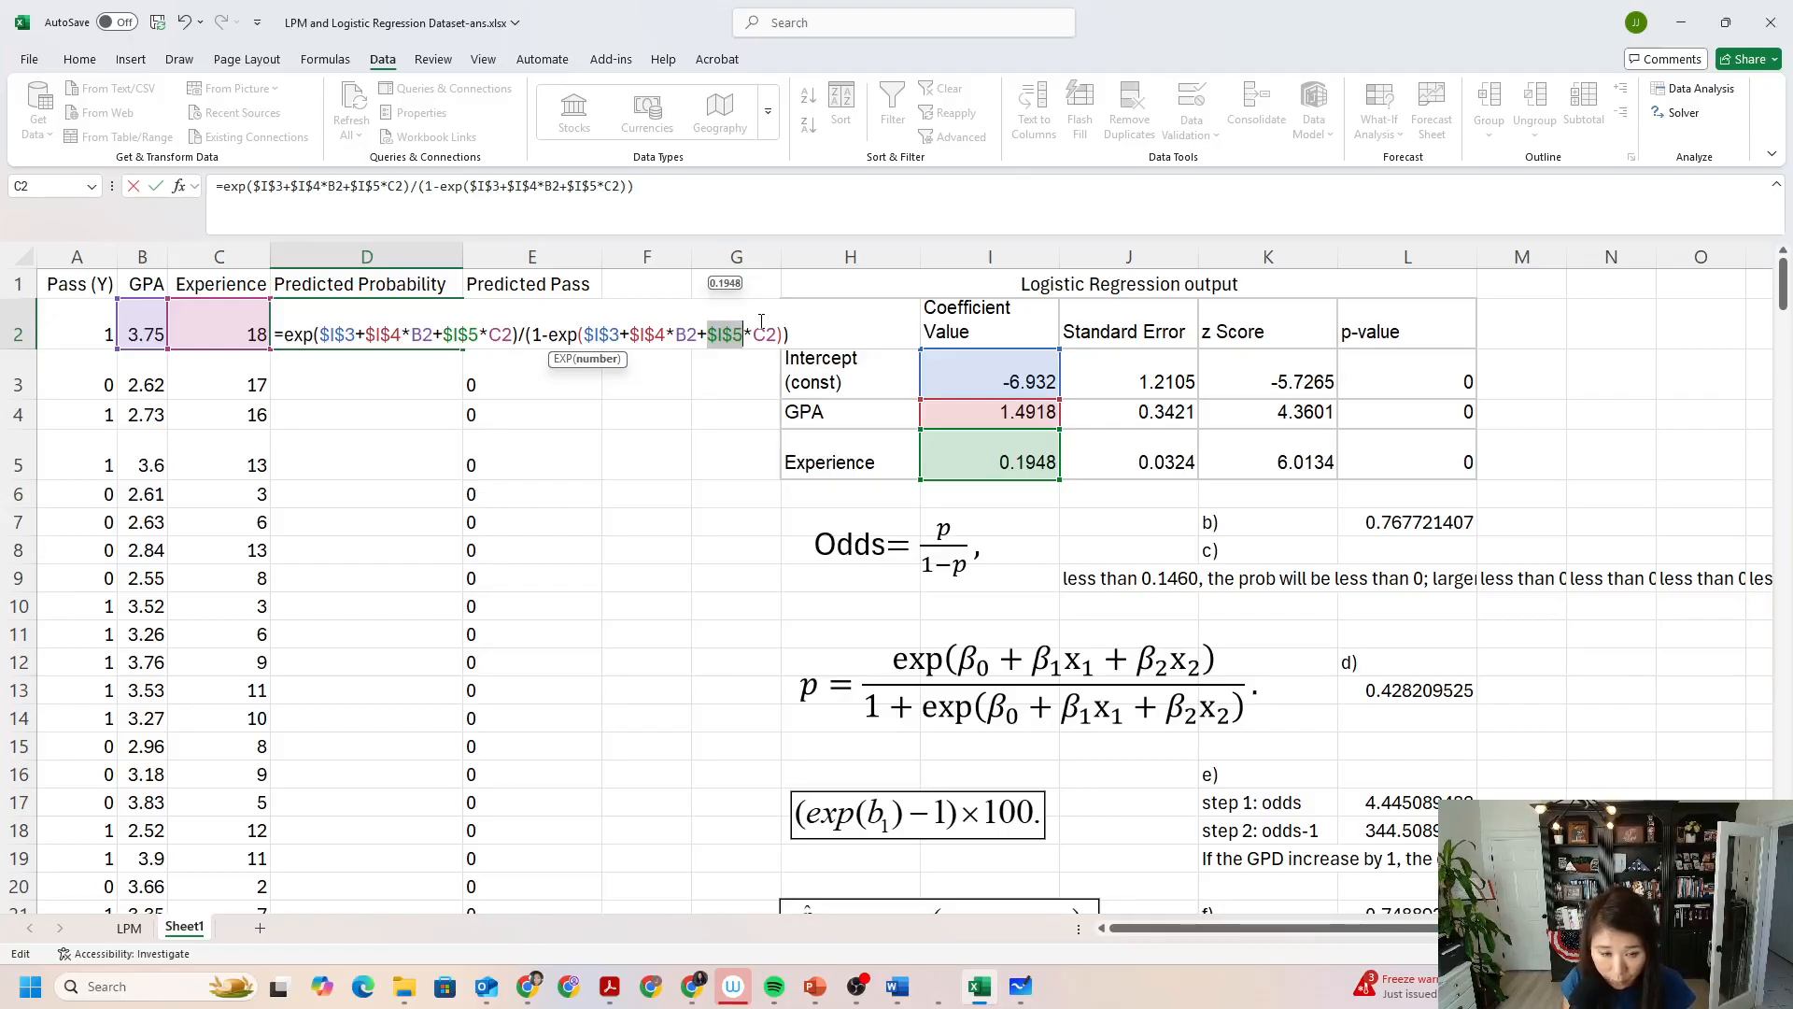
{"action": "key", "text": "Return"}
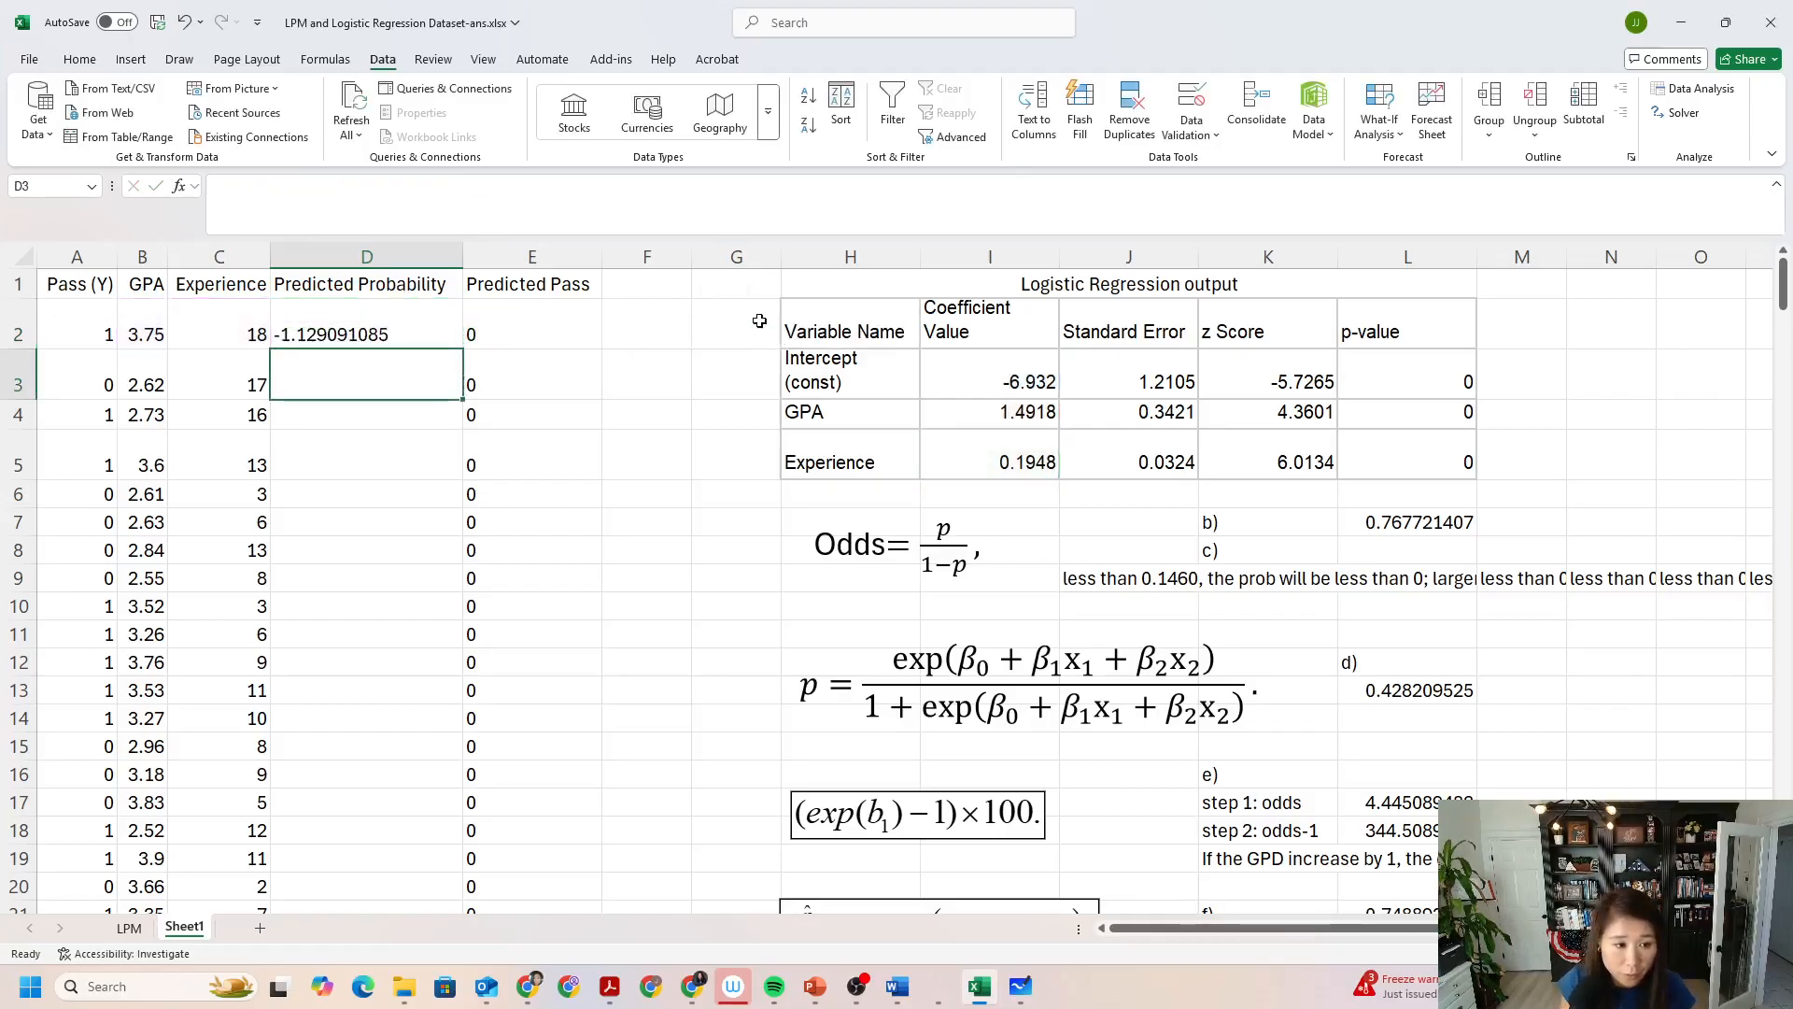
Fill the D2 formula down the Predicted Probability column through row 264.
{"action": "left_click", "coordinate": [378, 316]}
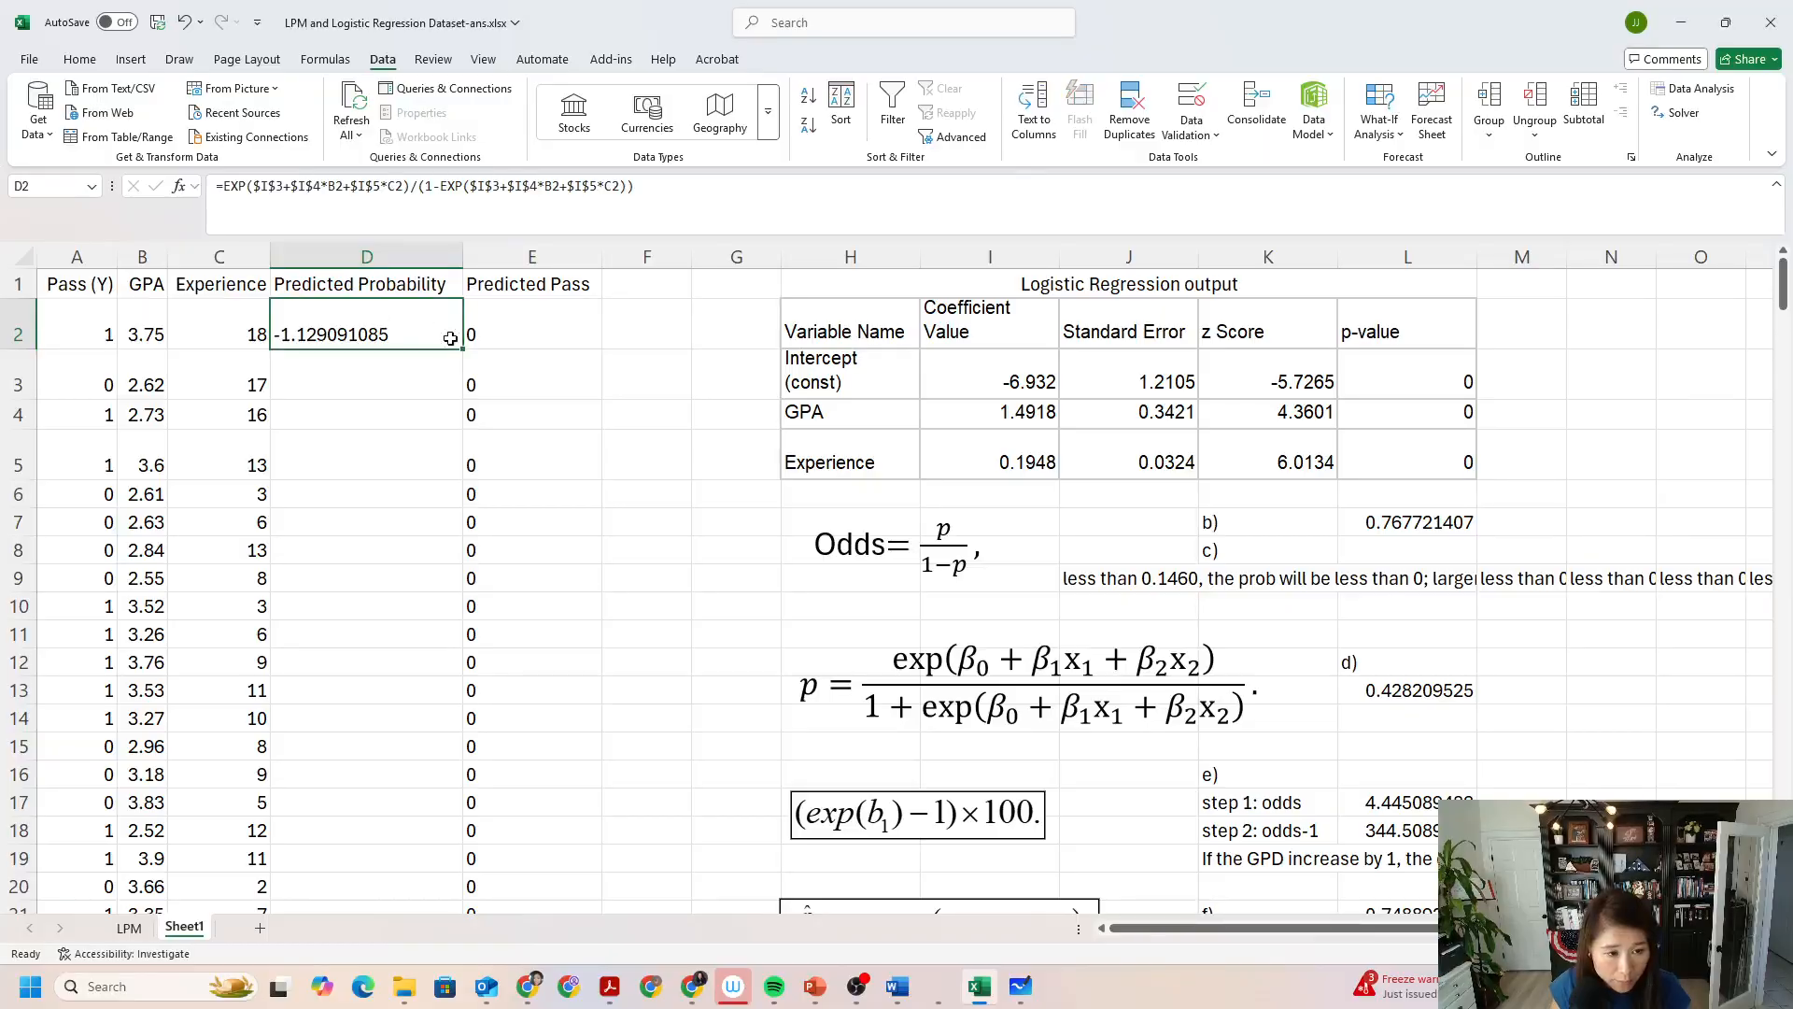
{"action": "mouse_move", "coordinate": [465, 350]}
{"action": "left_mouse_down"}
{"action": "mouse_move", "coordinate": [457, 947]}
{"action": "mouse_move", "coordinate": [461, 888]}
{"action": "left_mouse_up"}
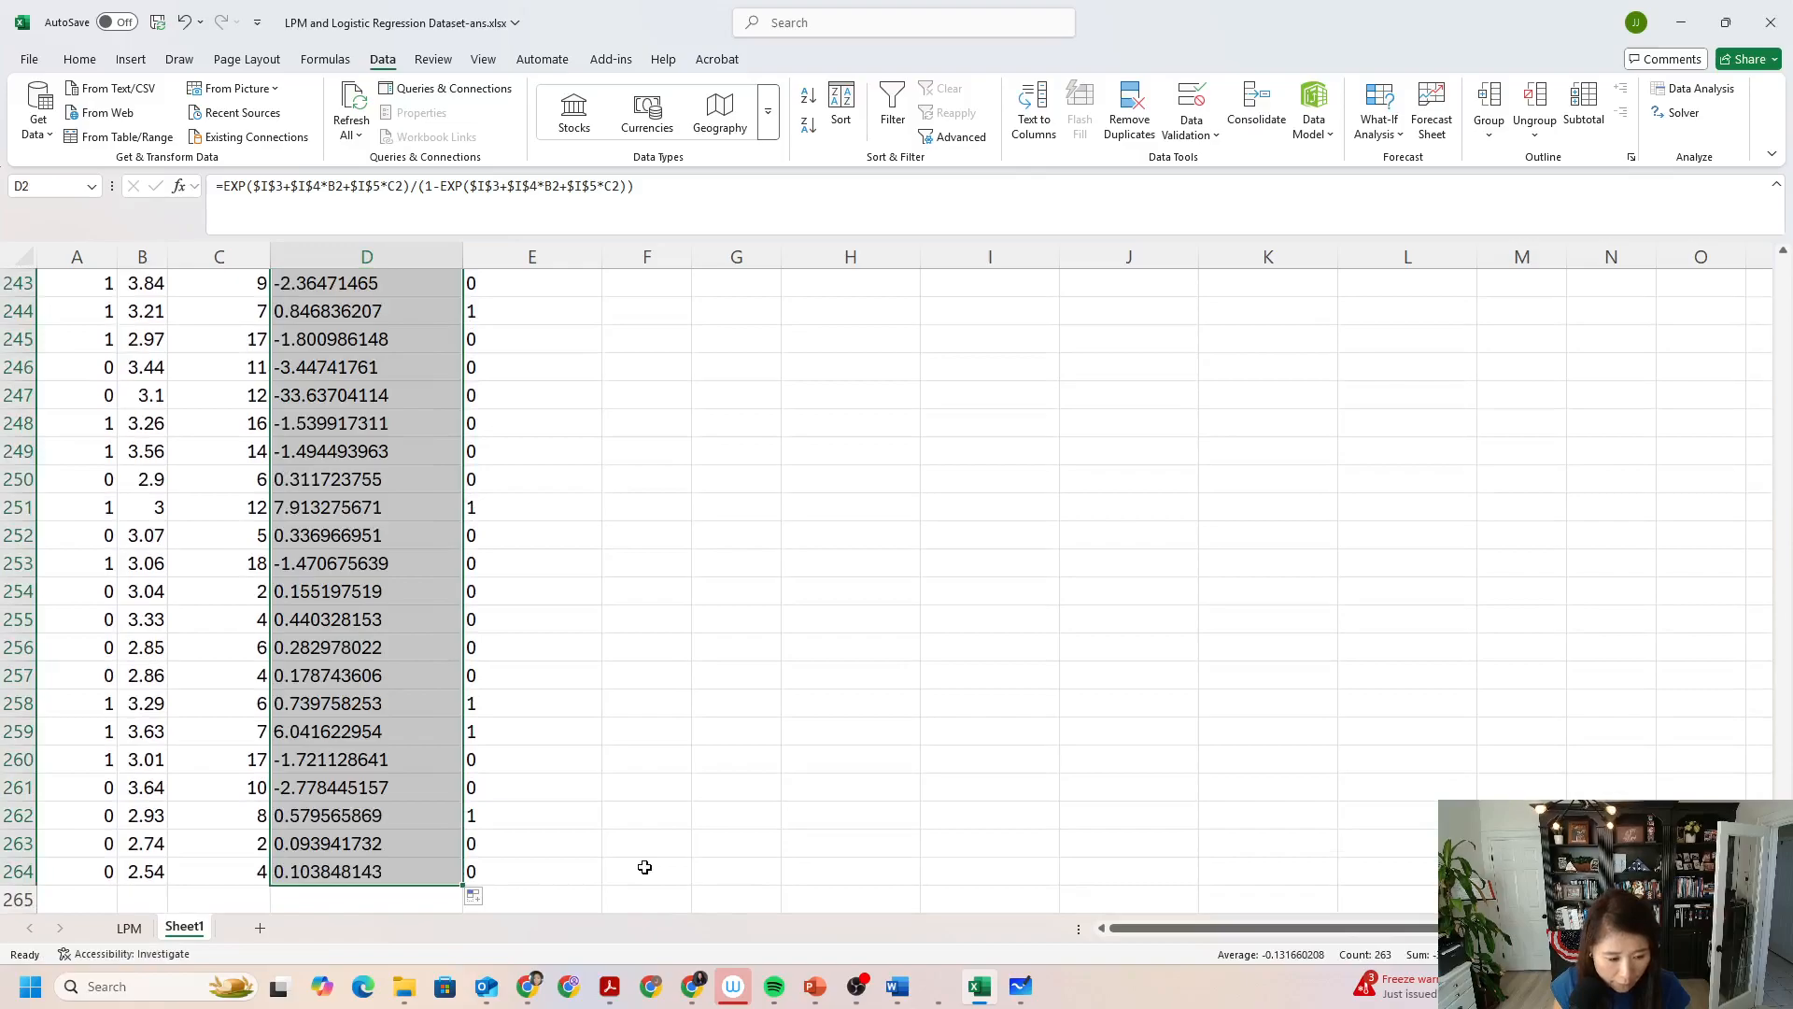
{"action": "scroll", "coordinate": [644, 867], "scroll_direction": "up", "scroll_amount": 20}
{"action": "left_click", "coordinate": [420, 546]}
Correct the denominator of the D2 probability formula to (1+EXP($I$3+$I$4*B2+$I$5*C2)).
{"action": "left_click", "coordinate": [326, 346]}
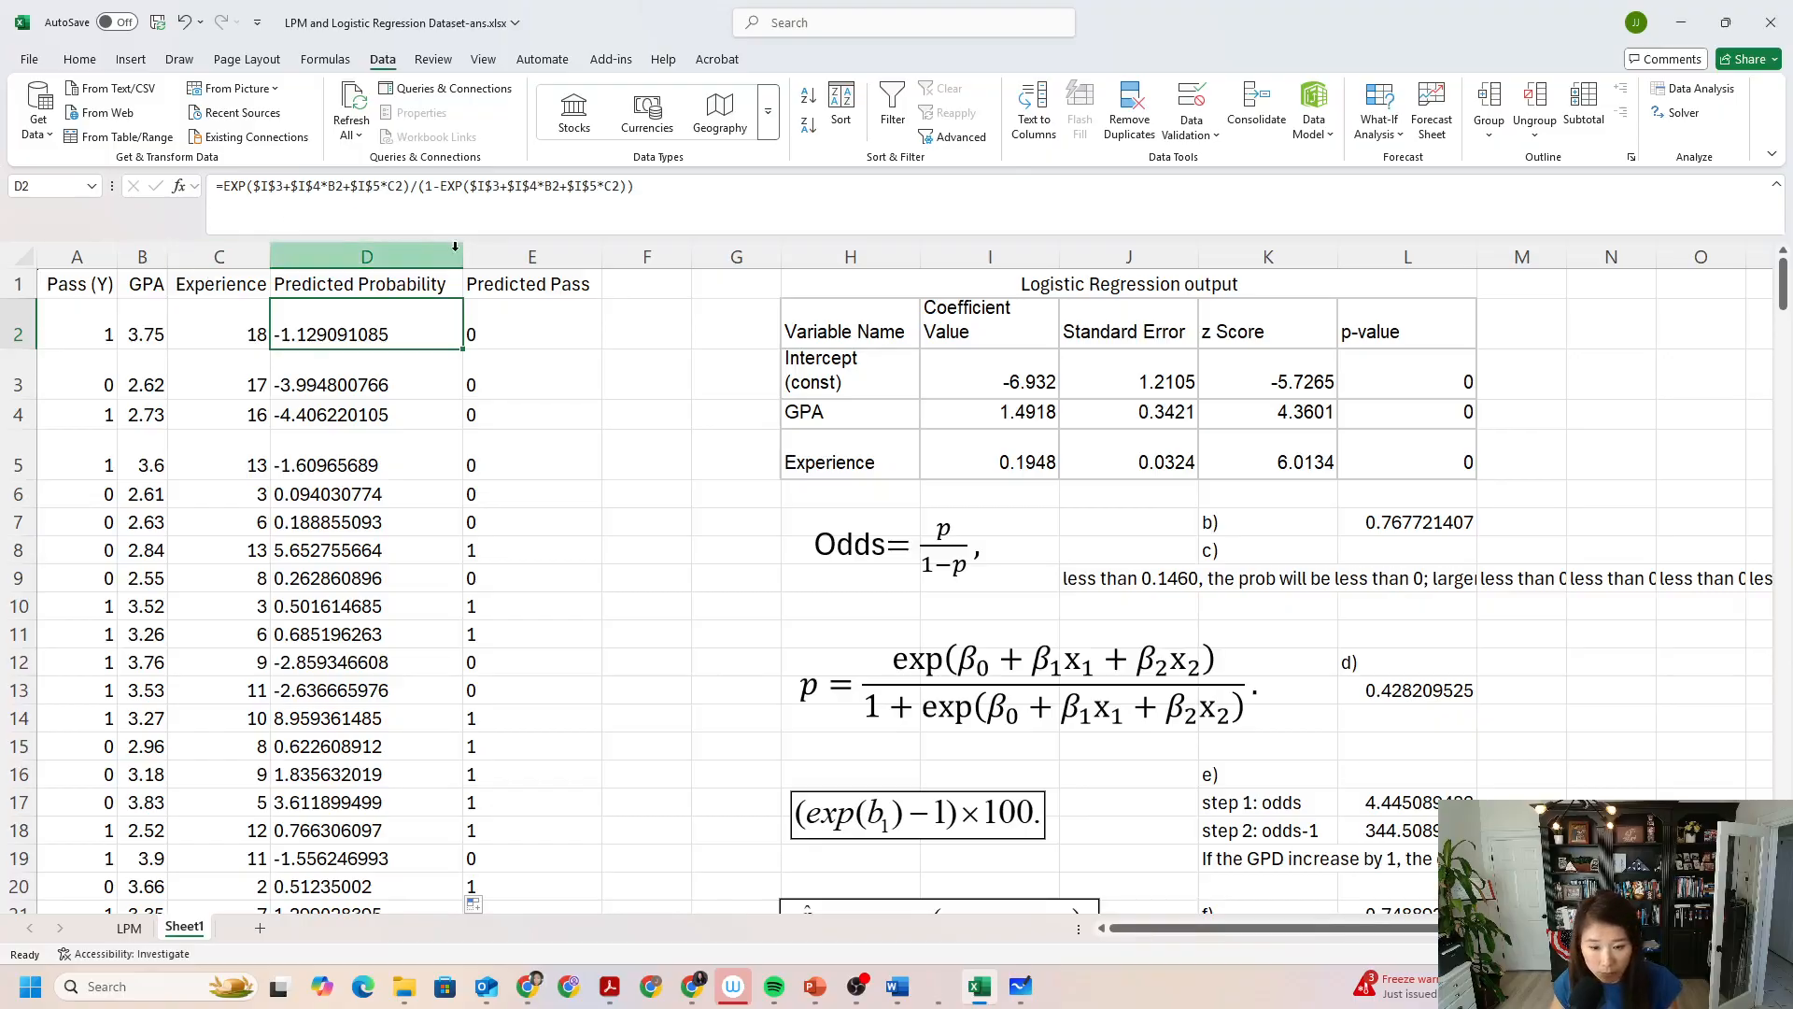
{"action": "left_click", "coordinate": [444, 186]}
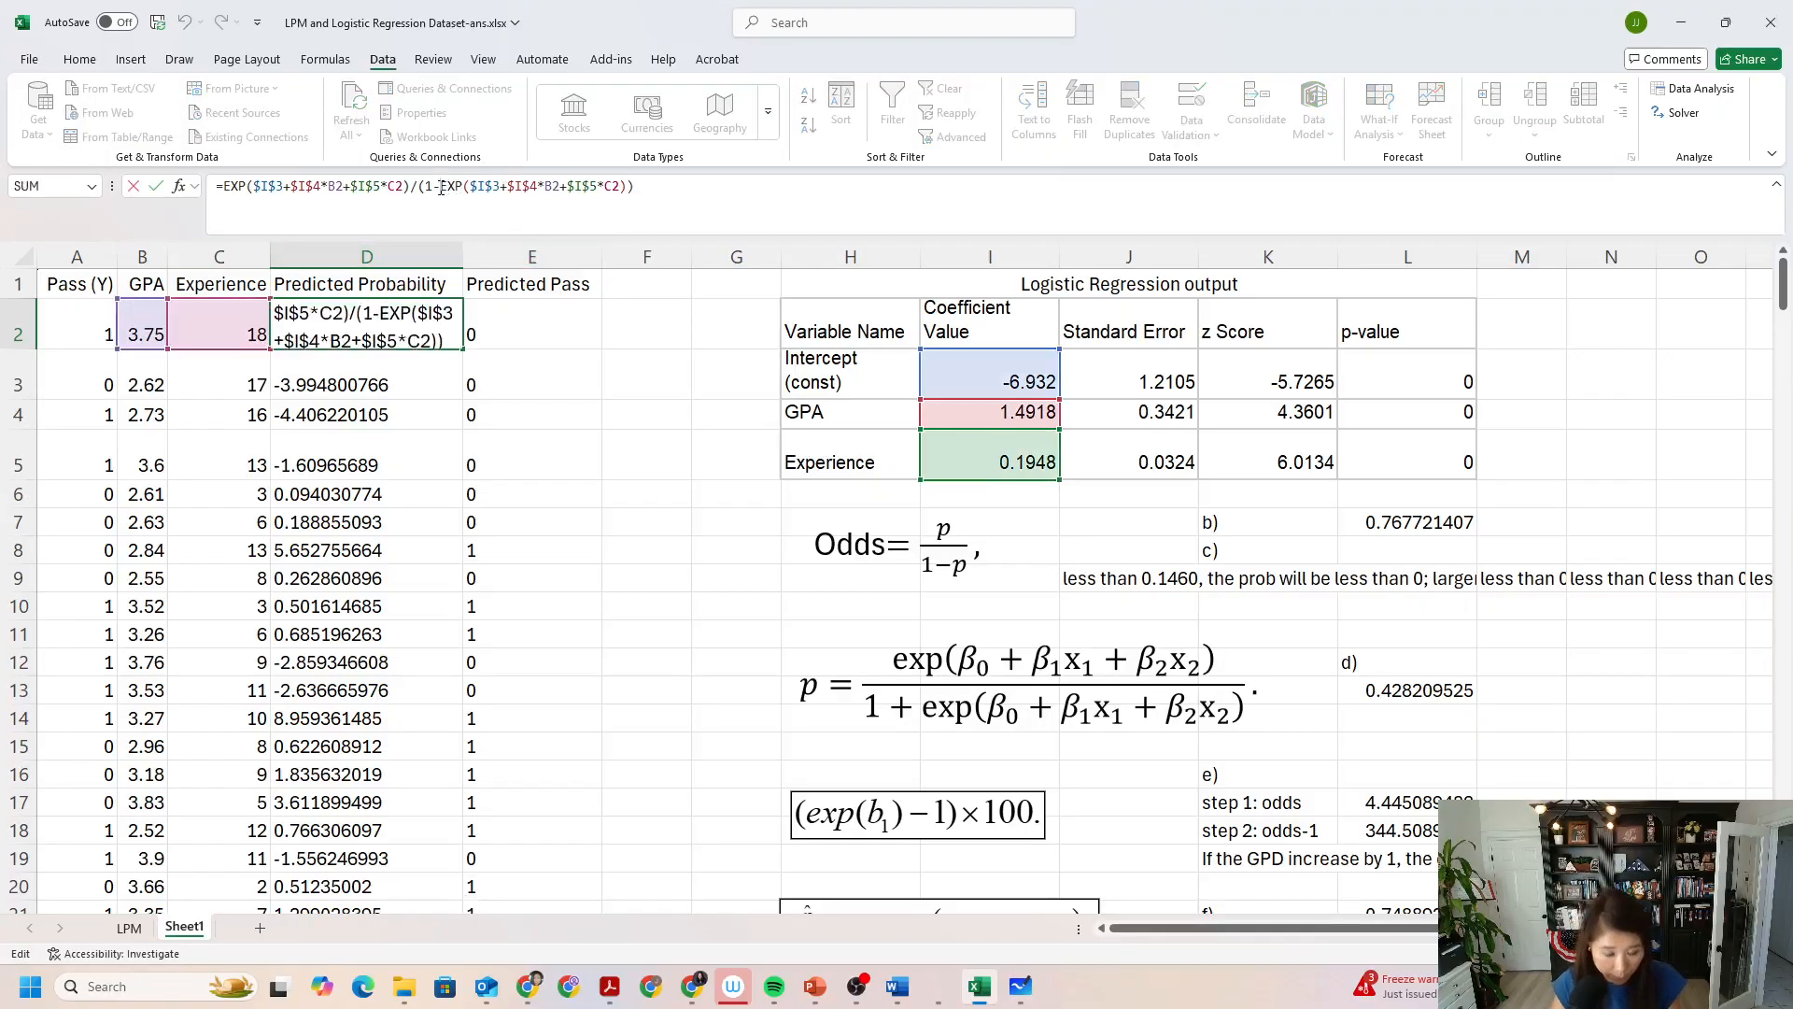
{"action": "key", "text": "BackSpace"}
{"action": "type", "text": "+"}
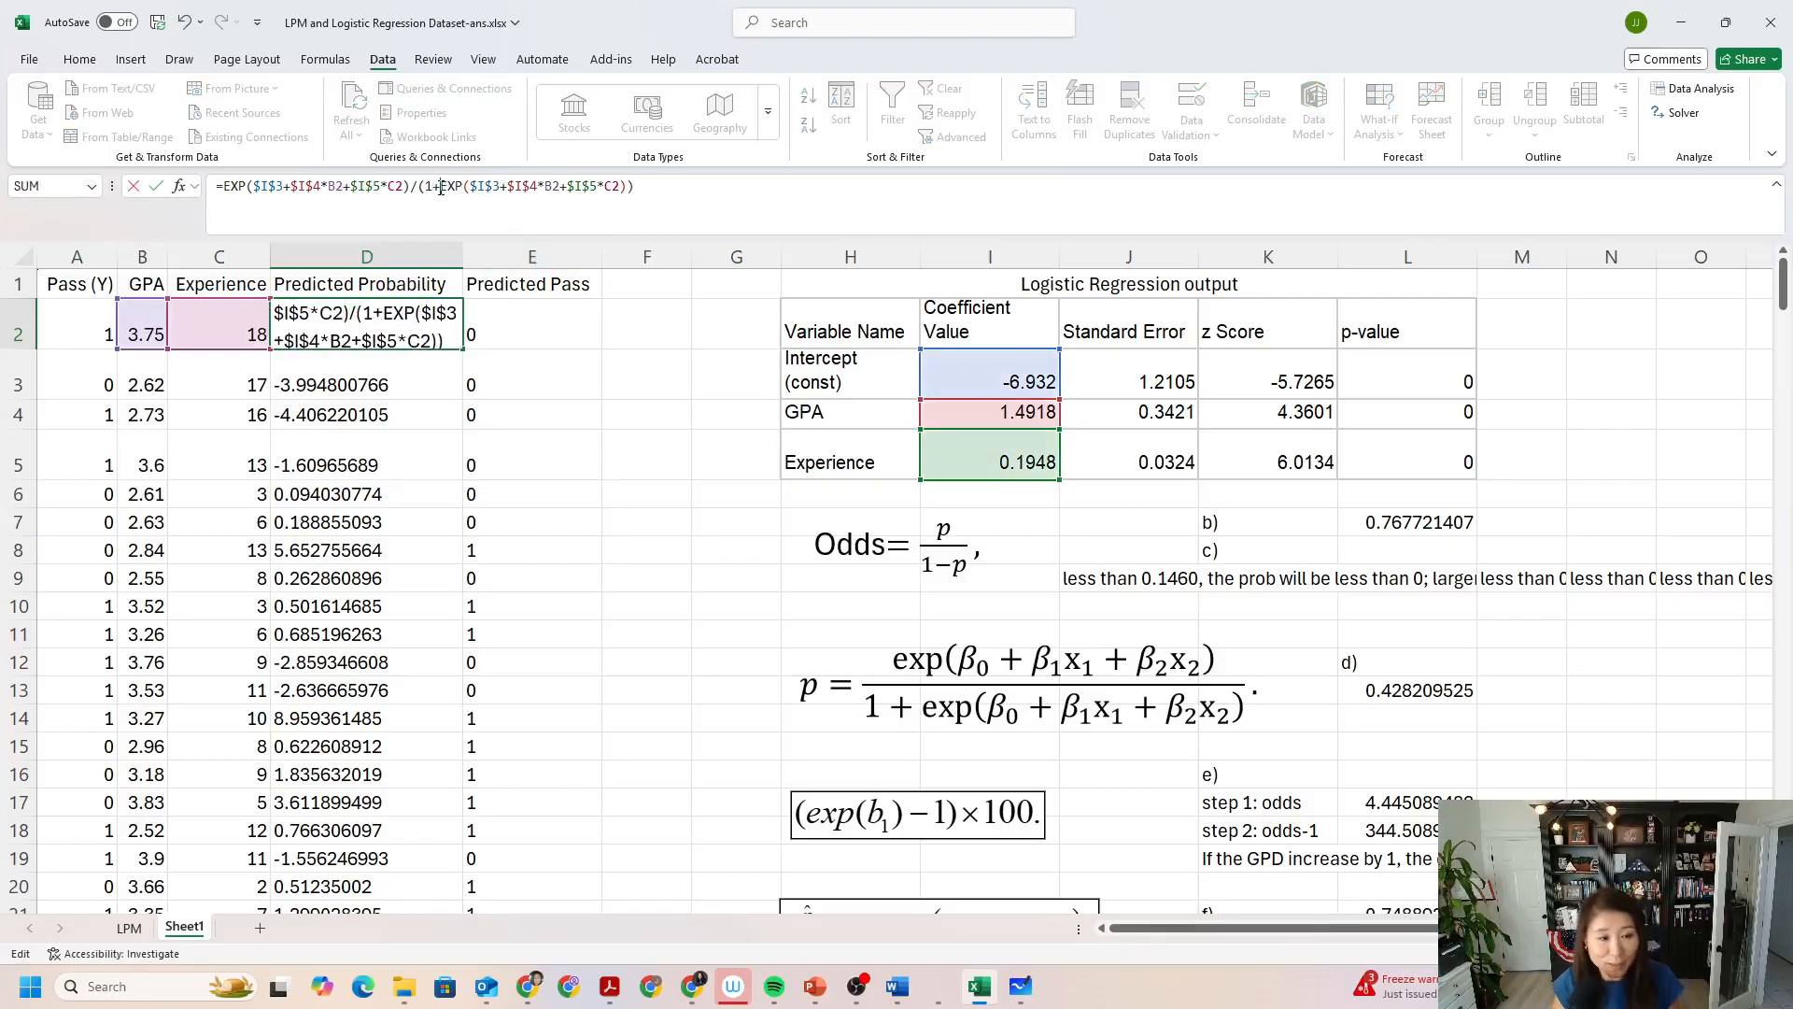
{"action": "key", "text": "Return"}
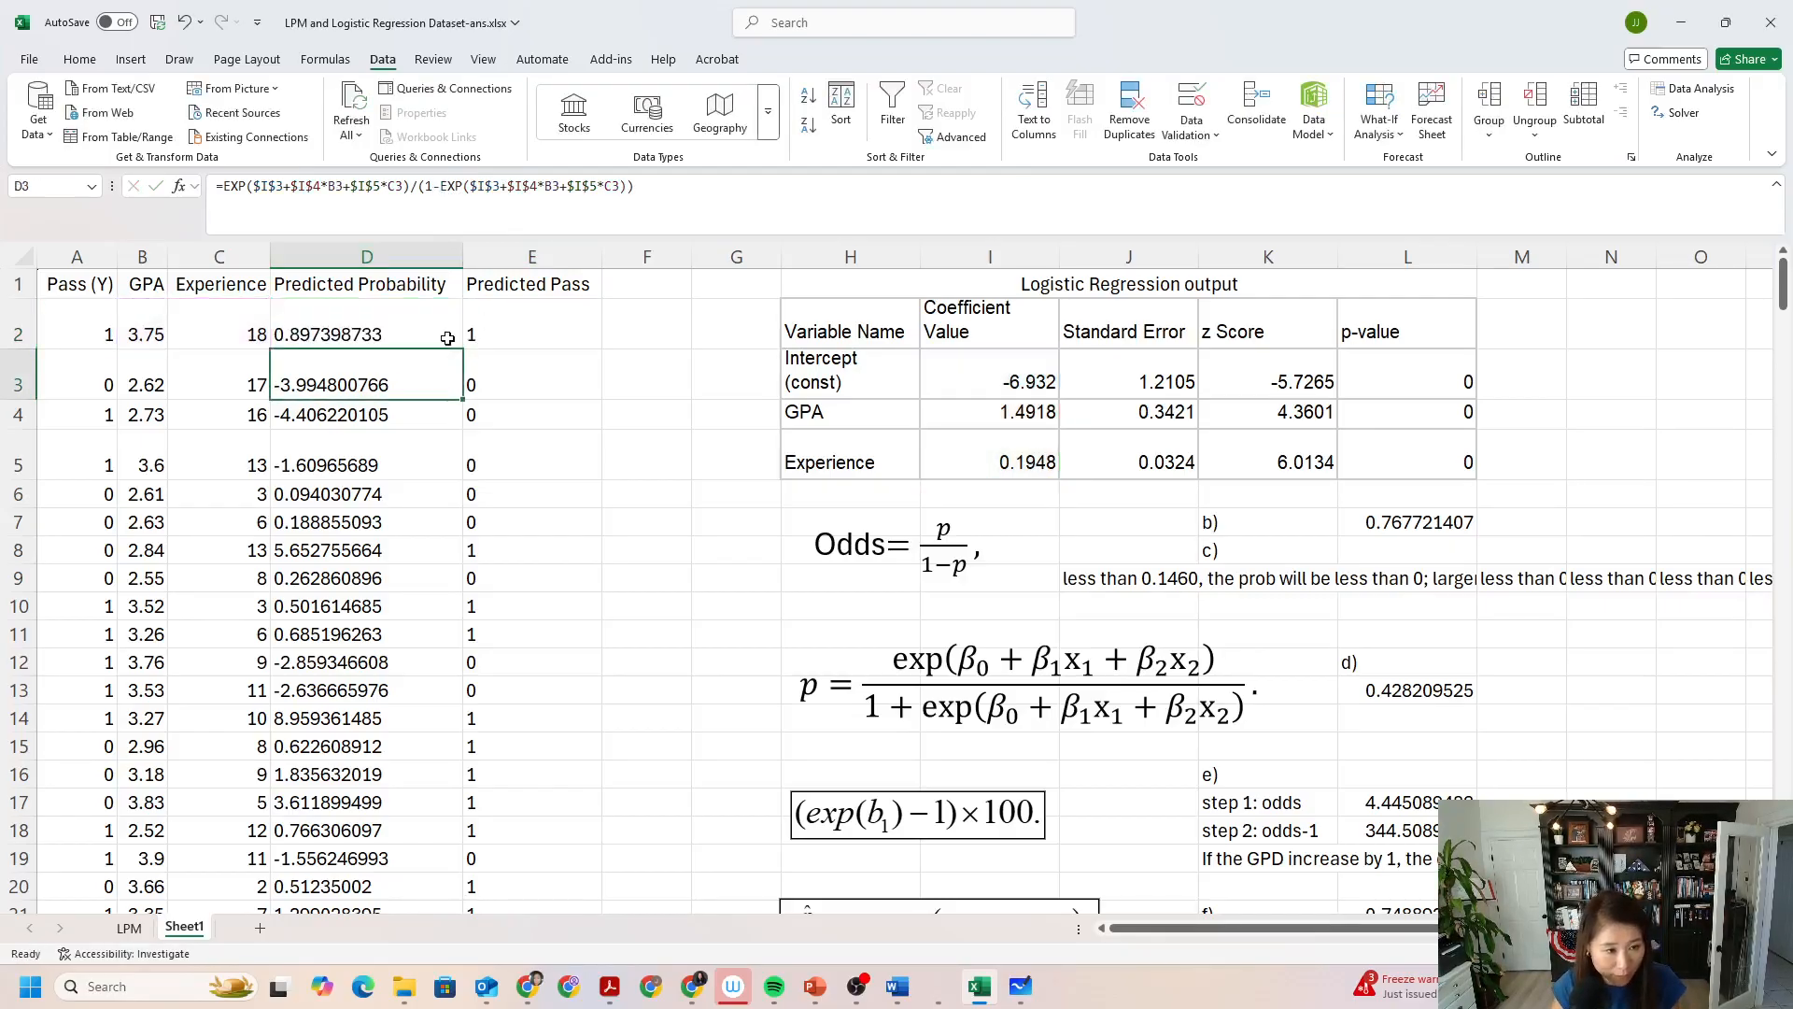
Refill the corrected D2 formula down the Predicted Probability column through row 264.
{"action": "key", "text": "Up"}
{"action": "left_click_drag", "start_coordinate": [462, 348], "coordinate": [457, 857]}
{"action": "left_click_drag", "start_coordinate": [477, 1005], "coordinate": [472, 889]}
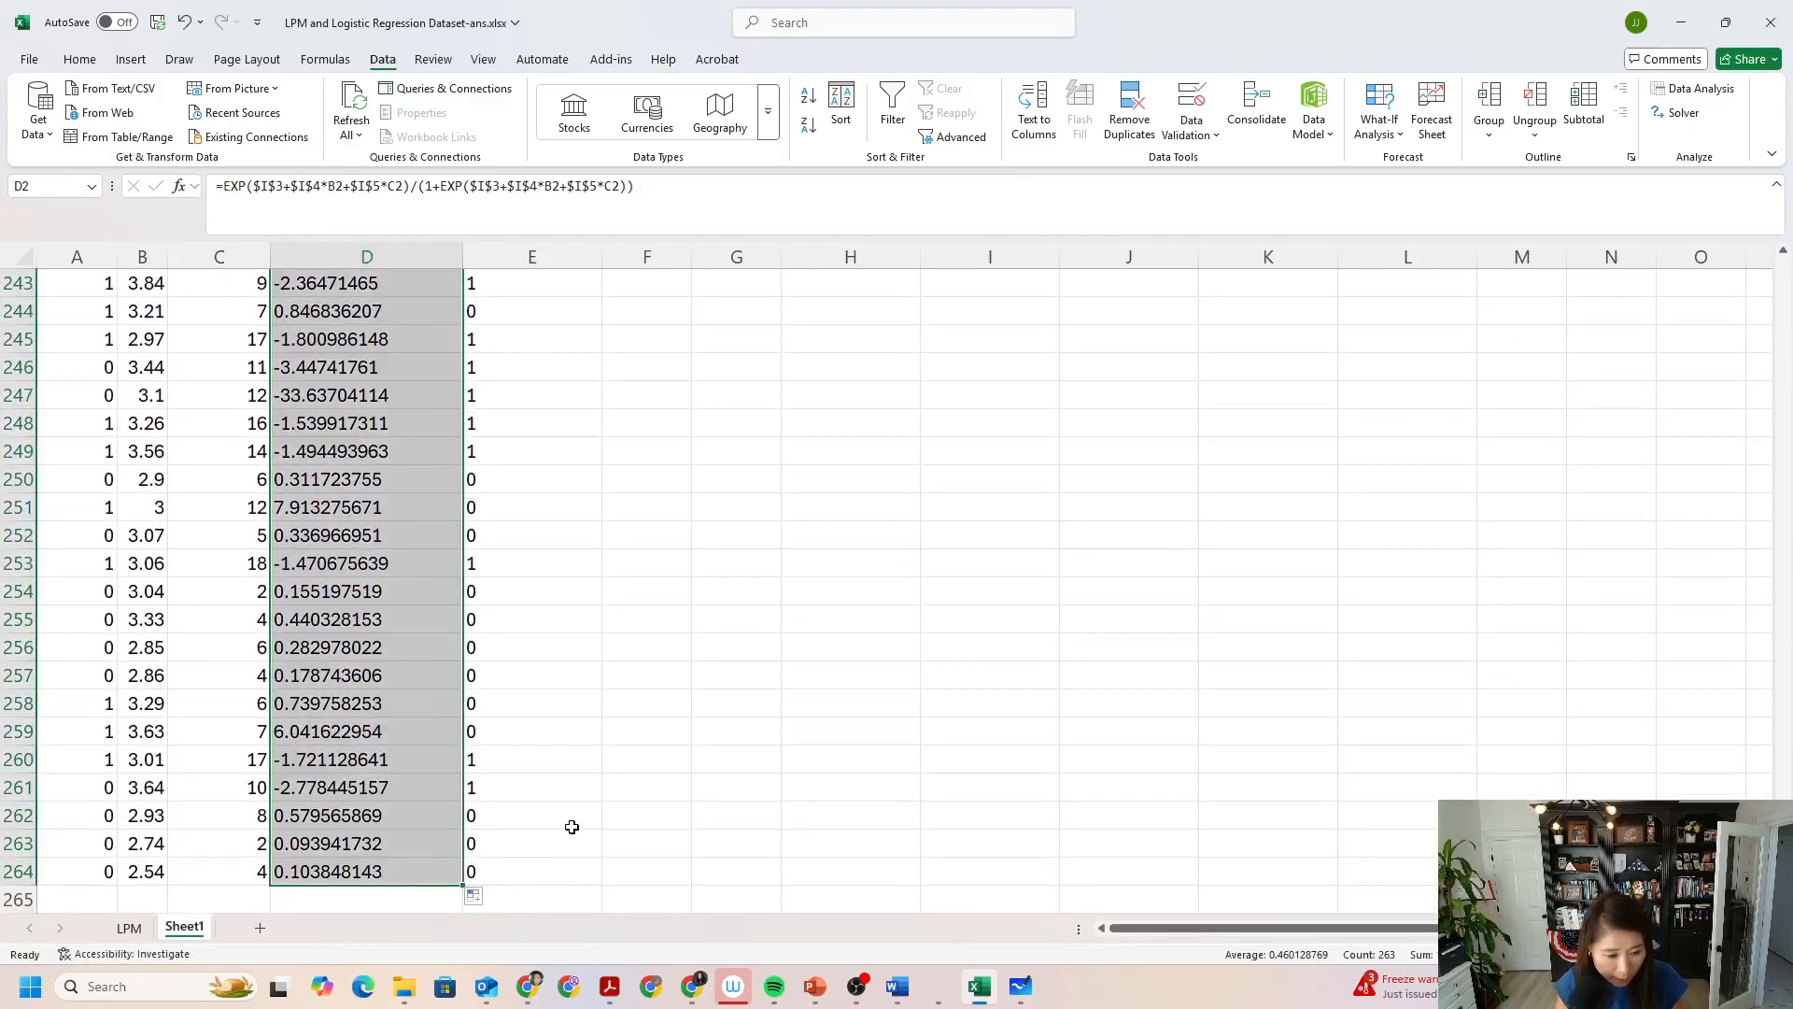
{"action": "scroll", "coordinate": [565, 712], "scroll_direction": "up", "scroll_amount": 20}
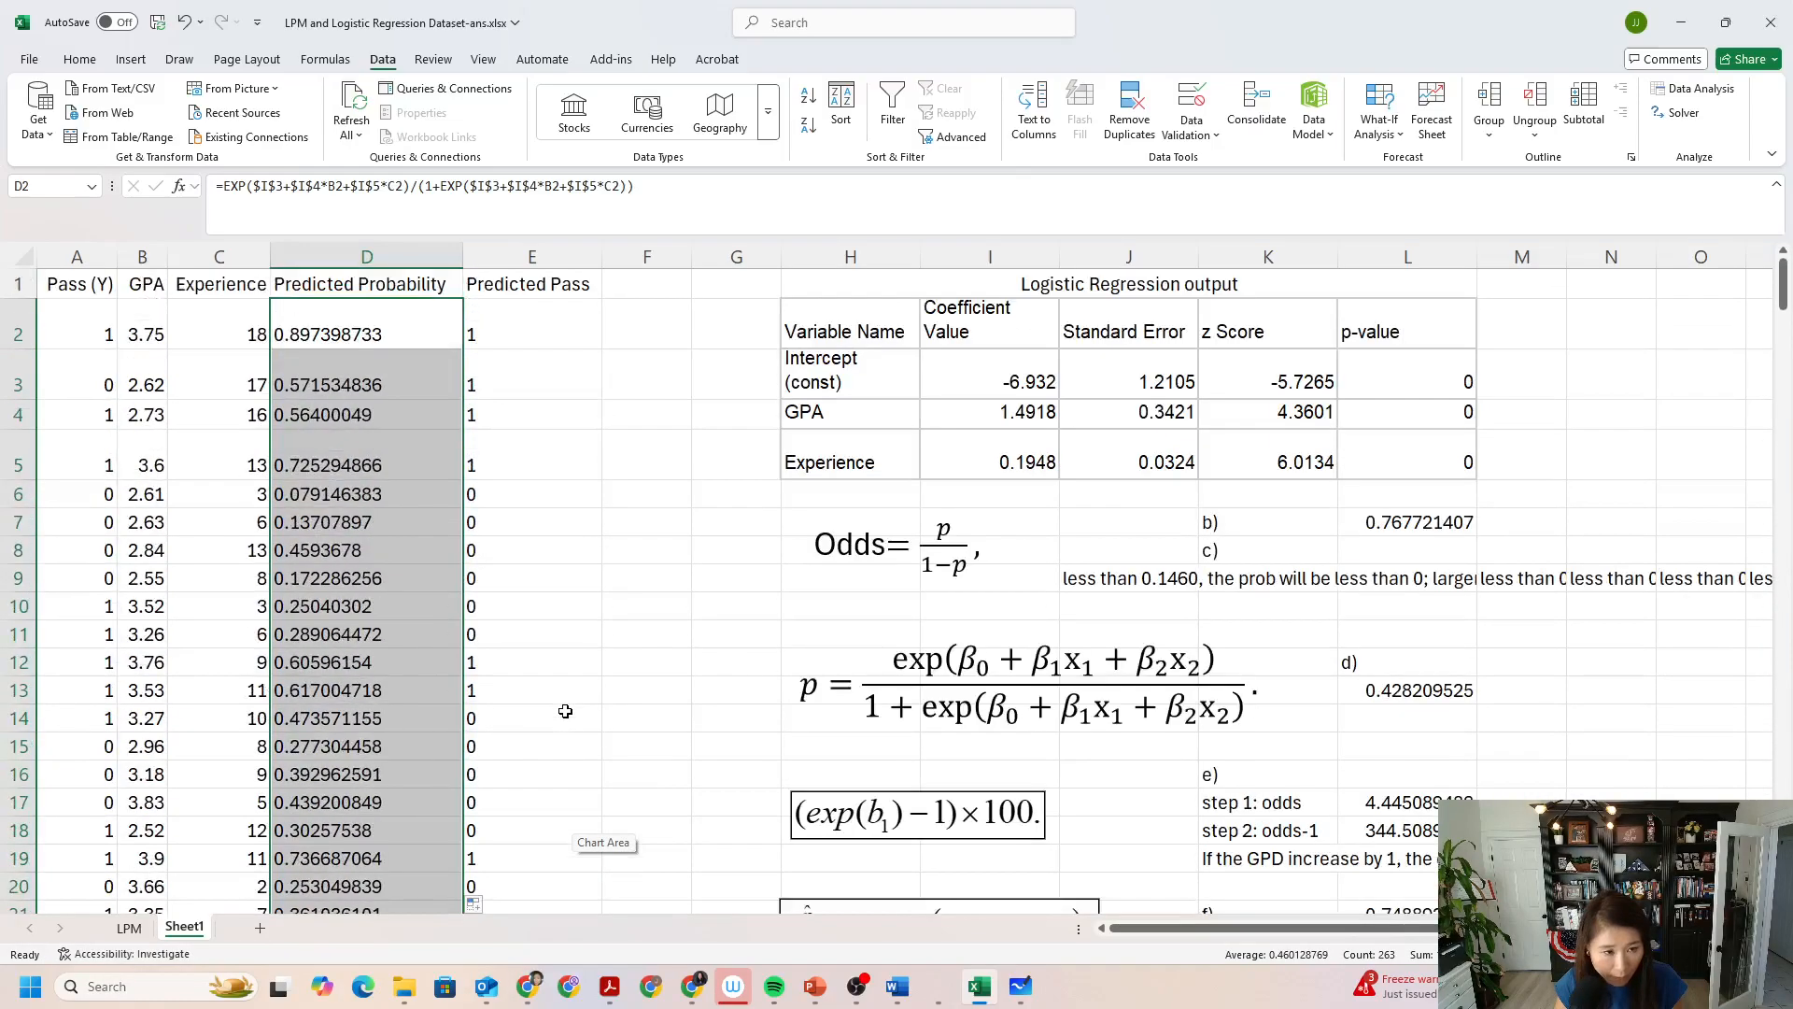
Review the recalculated probabilities down the sheet and compare them with the 0/1 values in the Predicted Pass column.
{"action": "left_click", "coordinate": [354, 332]}
{"action": "left_click", "coordinate": [353, 374]}
{"action": "left_click", "coordinate": [360, 415]}
{"action": "scroll", "coordinate": [396, 574], "scroll_direction": "down", "scroll_amount": 1}
{"action": "scroll", "coordinate": [396, 573], "scroll_direction": "down", "scroll_amount": 8}
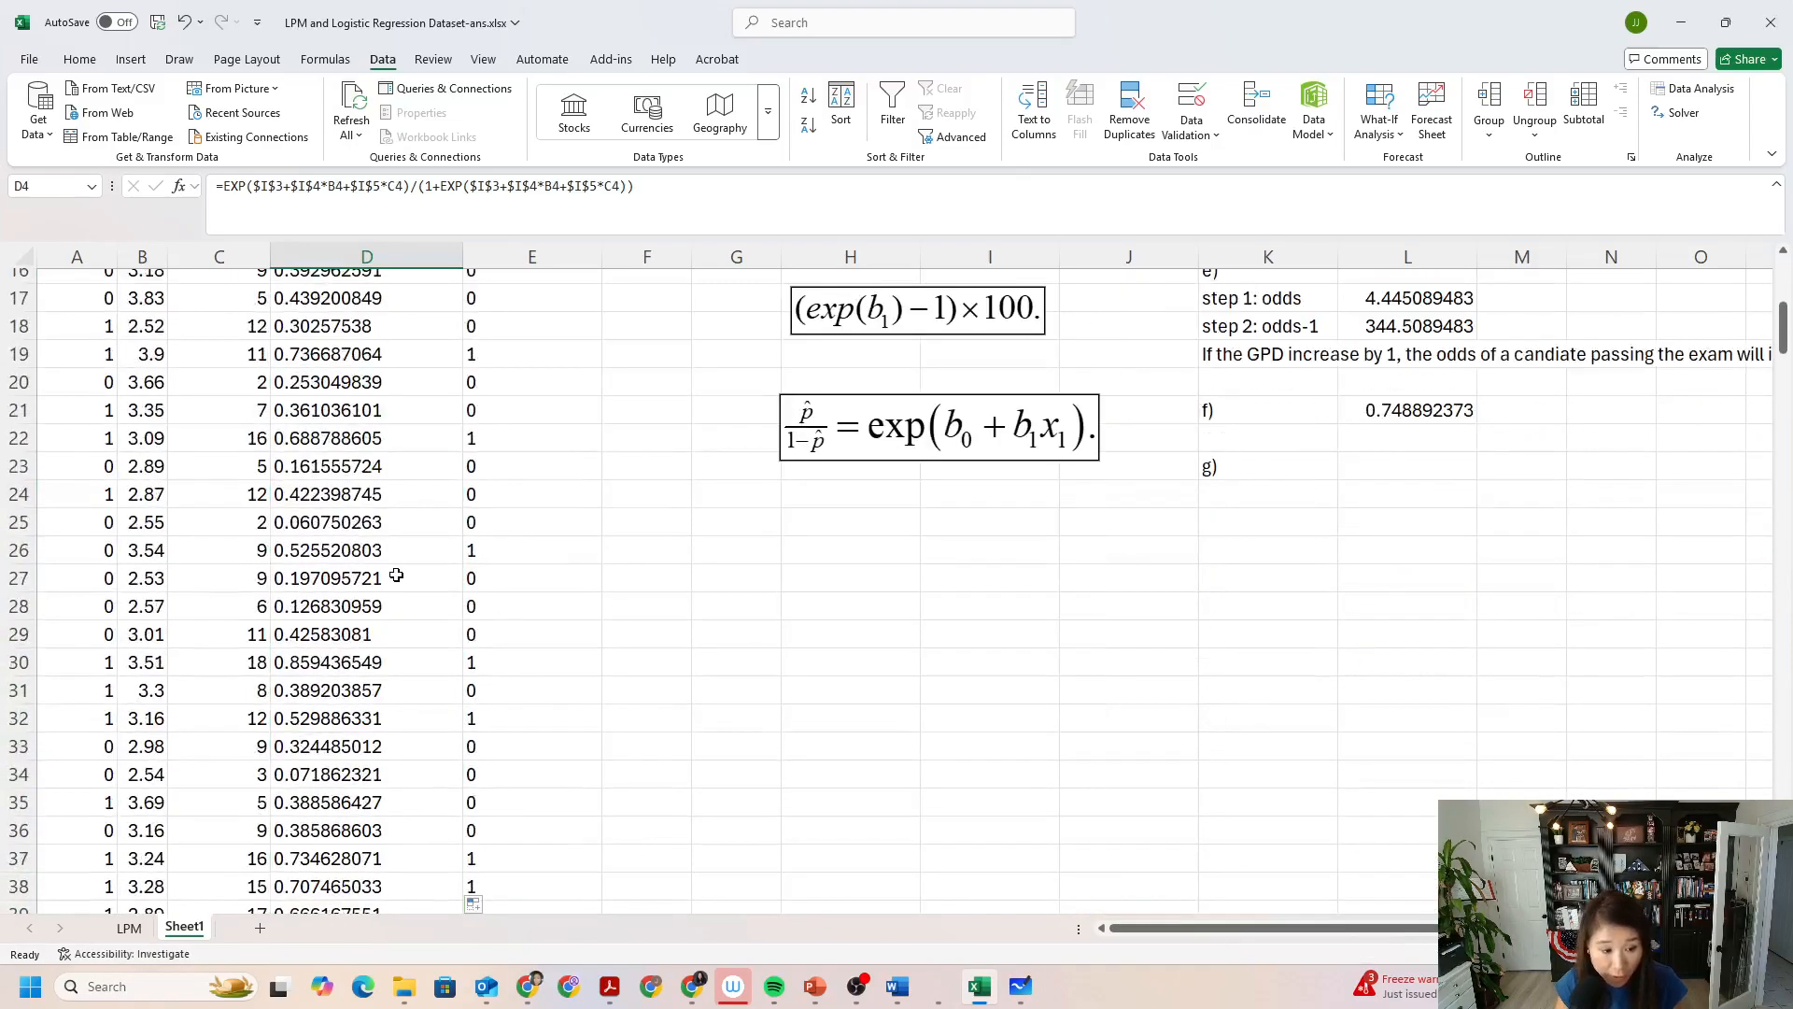
{"action": "scroll", "coordinate": [396, 573], "scroll_direction": "down", "scroll_amount": 9}
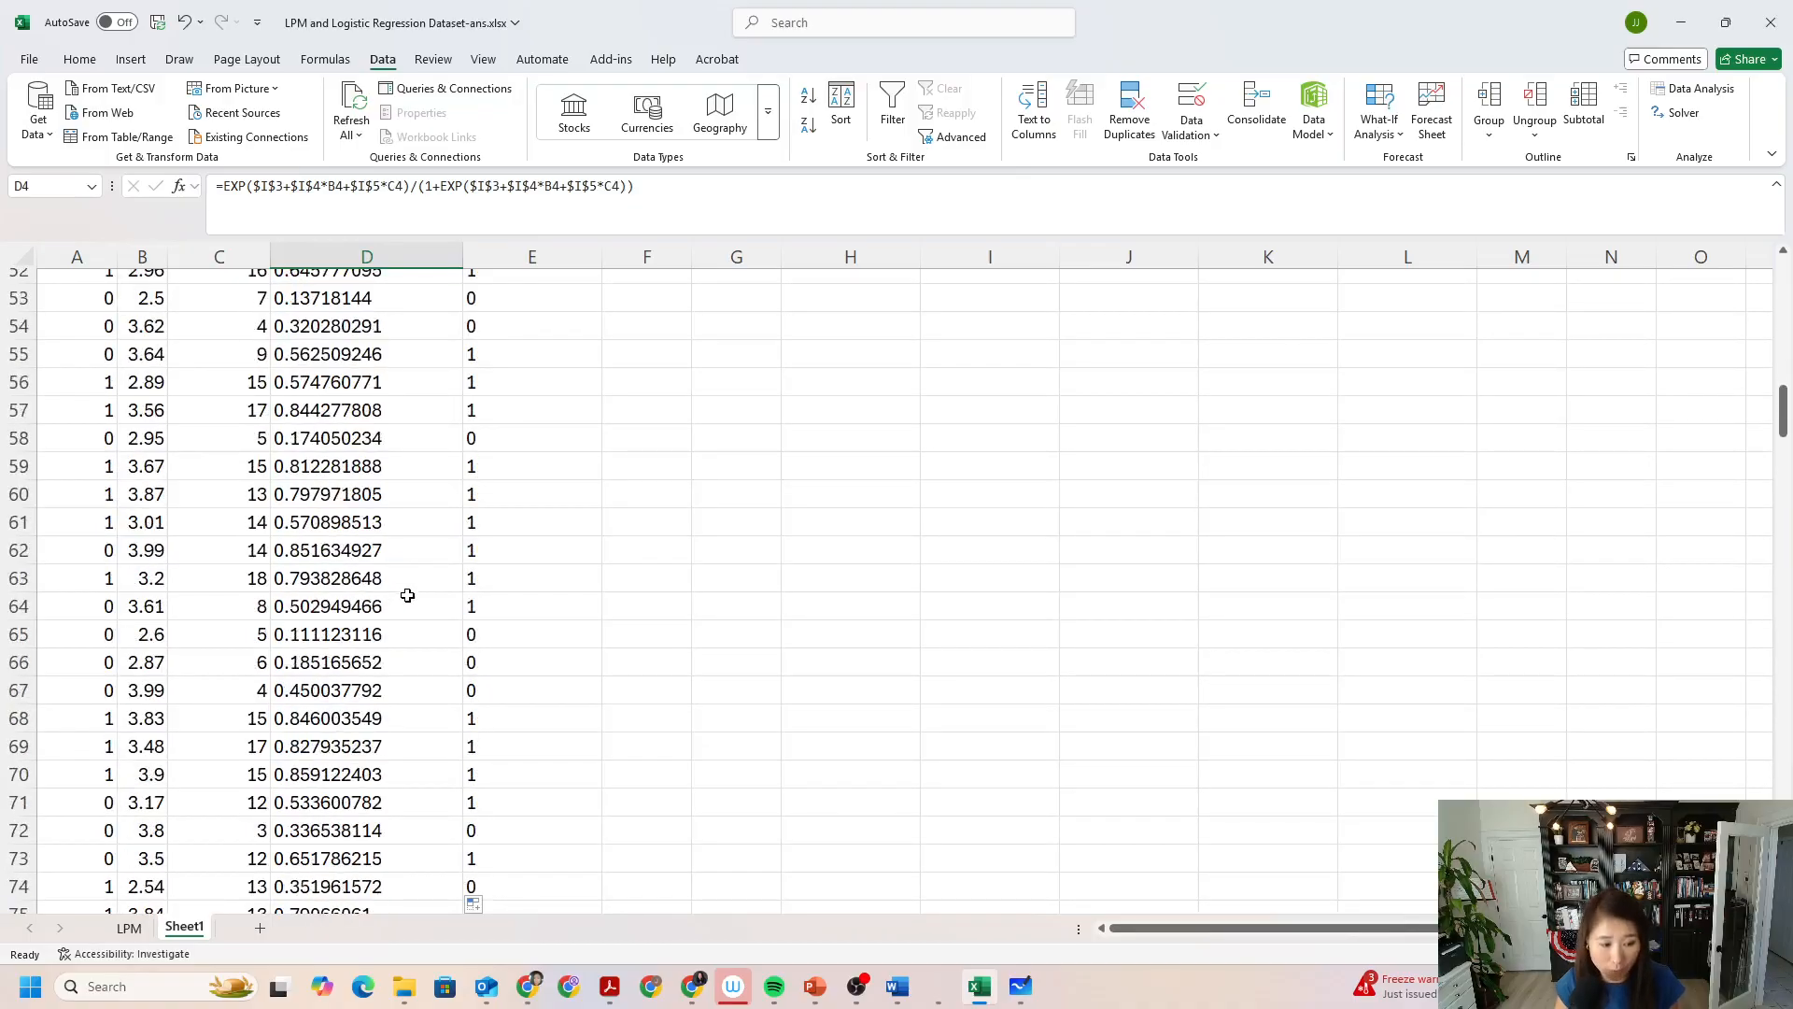
{"action": "scroll", "coordinate": [405, 601], "scroll_direction": "up", "scroll_amount": 17}
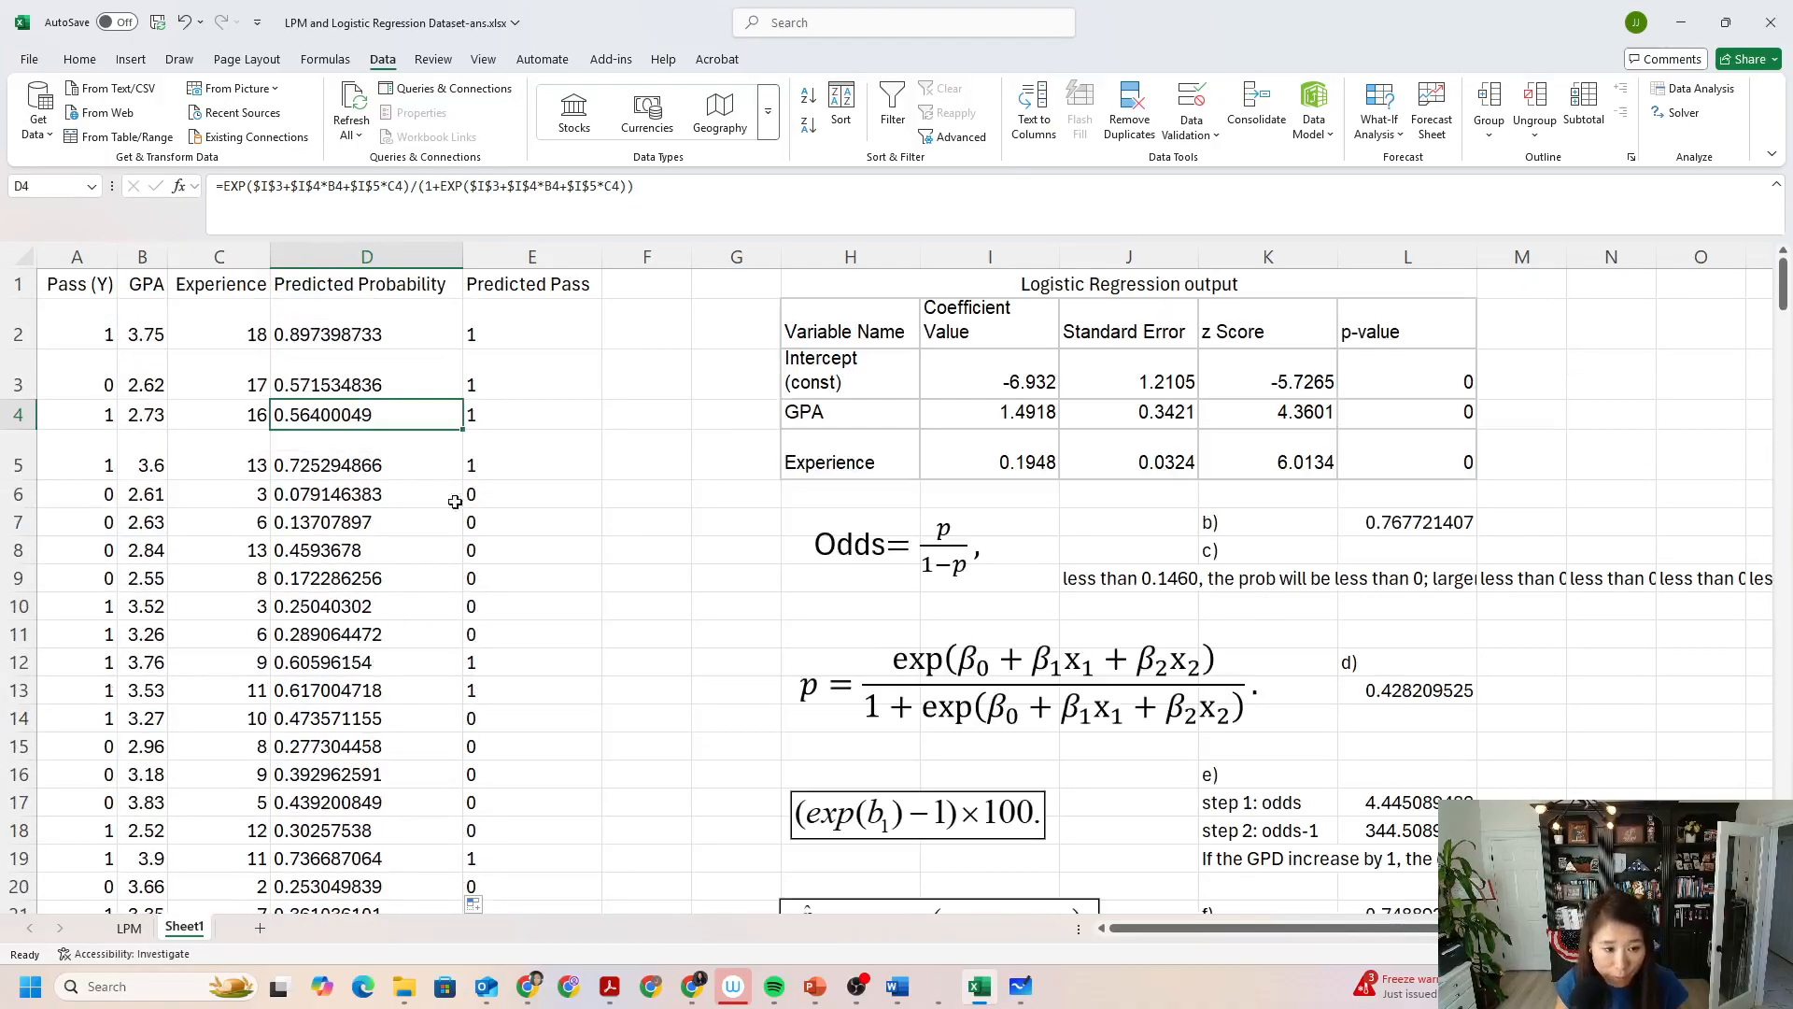
{"action": "left_click", "coordinate": [495, 364]}
{"action": "left_click", "coordinate": [308, 336]}
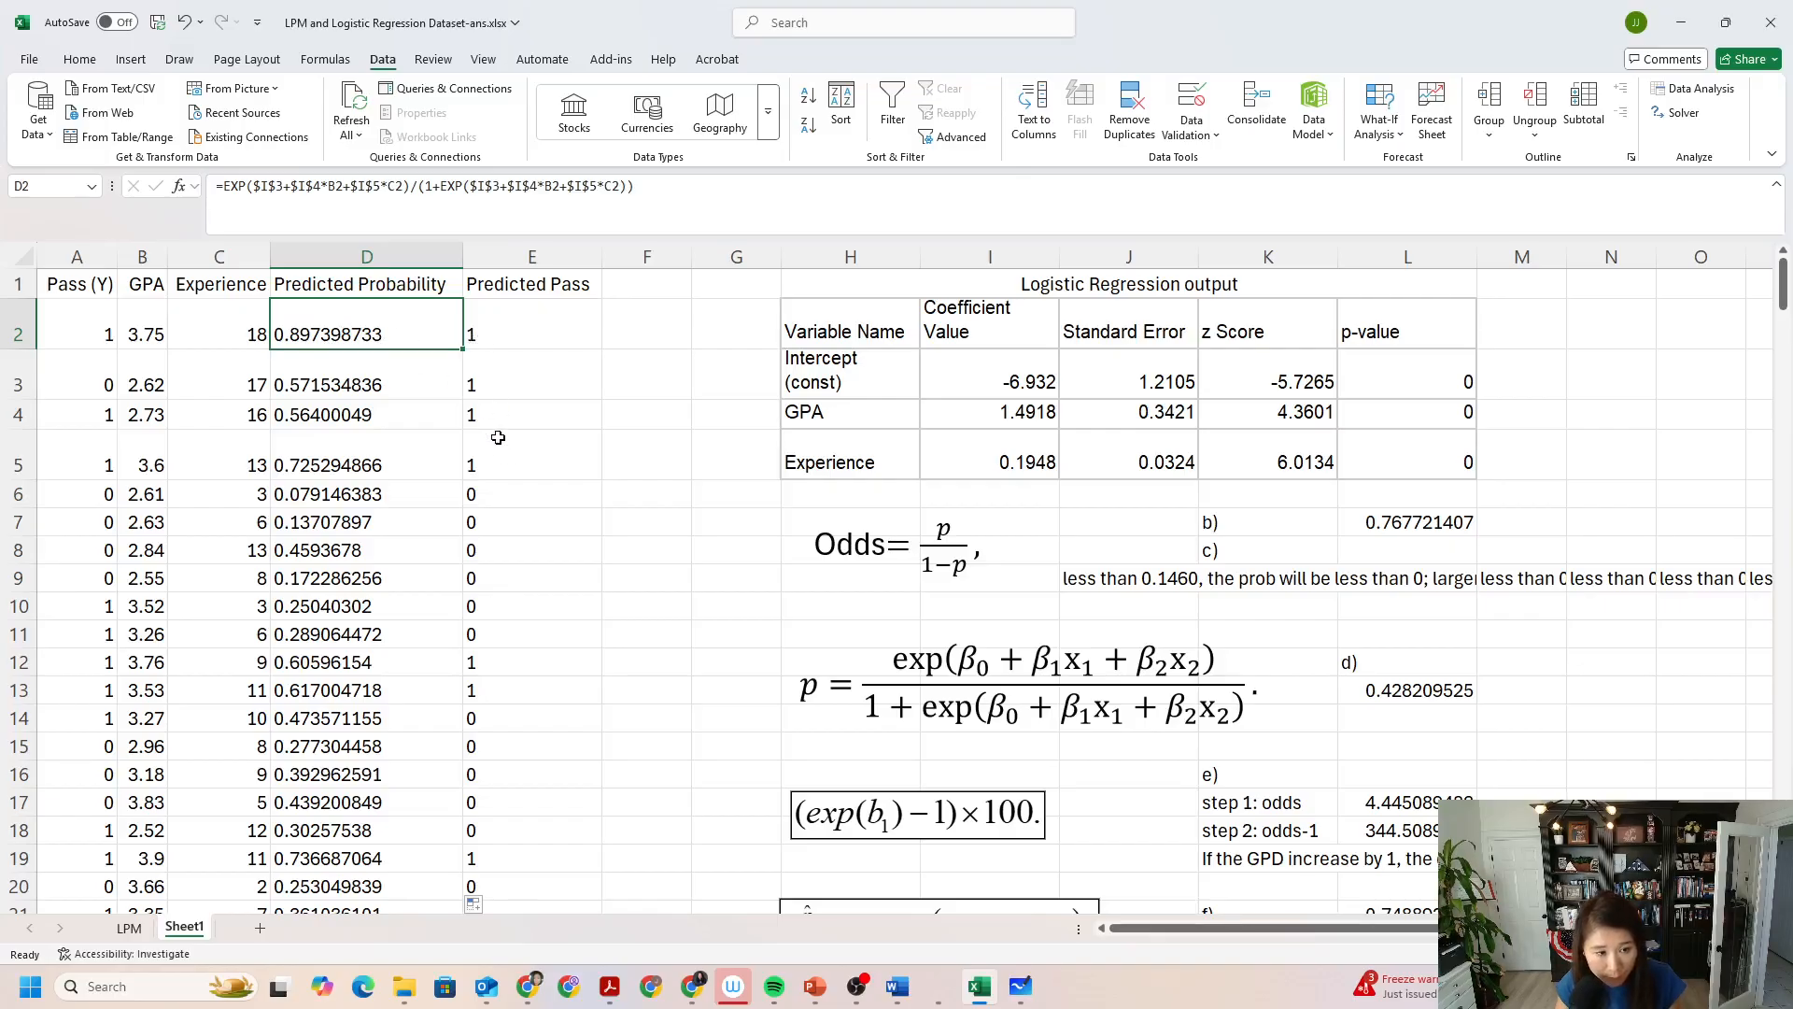
{"action": "left_click", "coordinate": [505, 465]}
{"action": "left_click", "coordinate": [349, 494]}
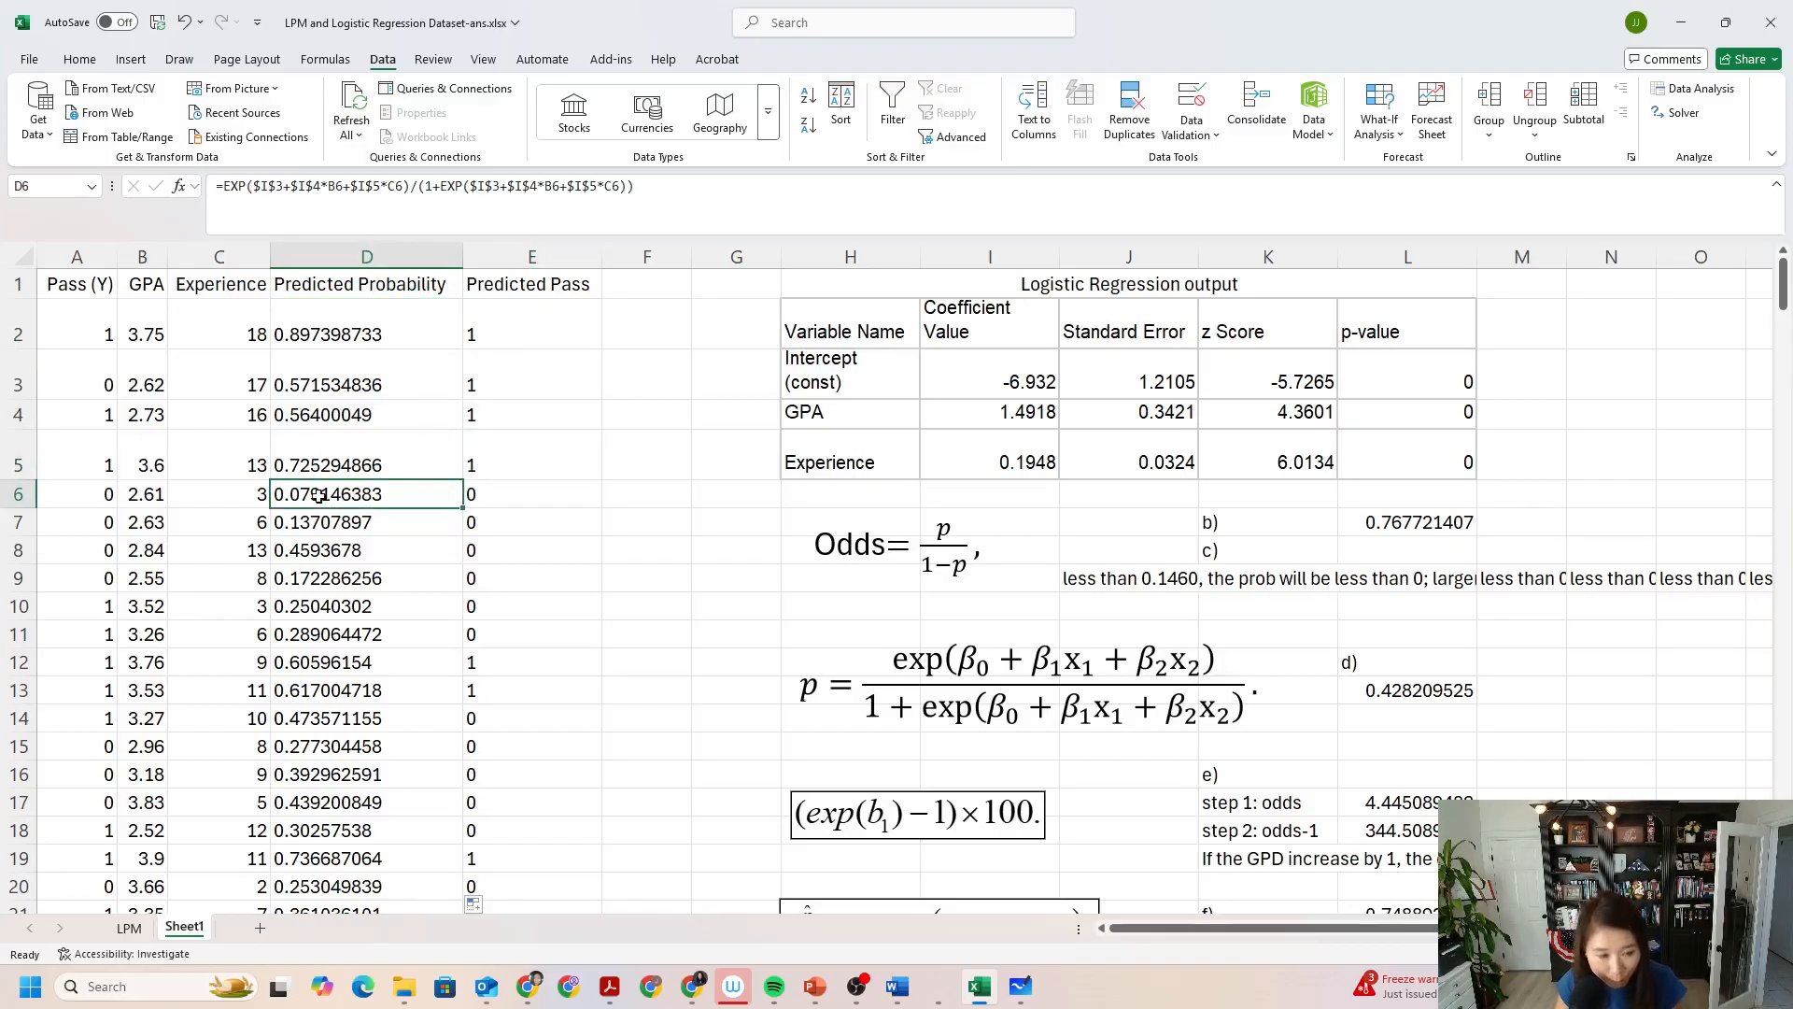
{"action": "left_click", "coordinate": [506, 491]}
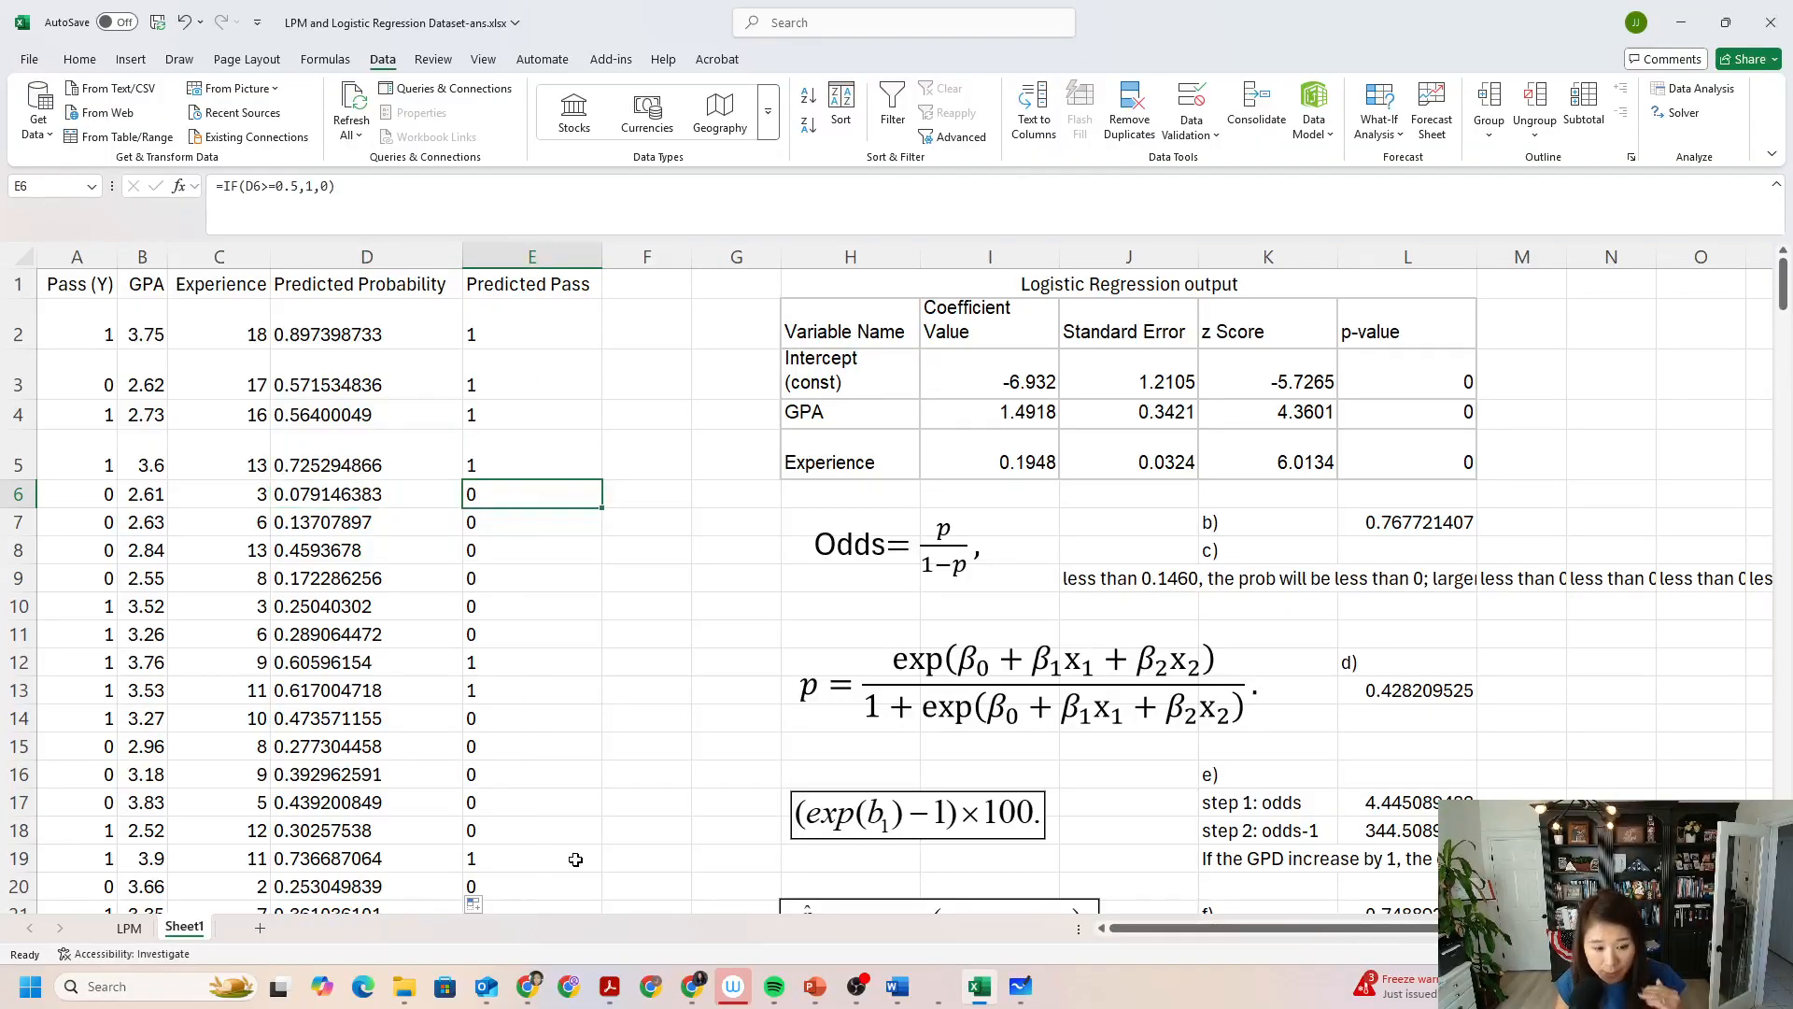
Switch to the Module 7 PowerPoint slide on Odds and Accuracy Rate, read the accuracy rate formula, and return to the Excel workbook.
{"action": "left_click", "coordinate": [814, 986]}
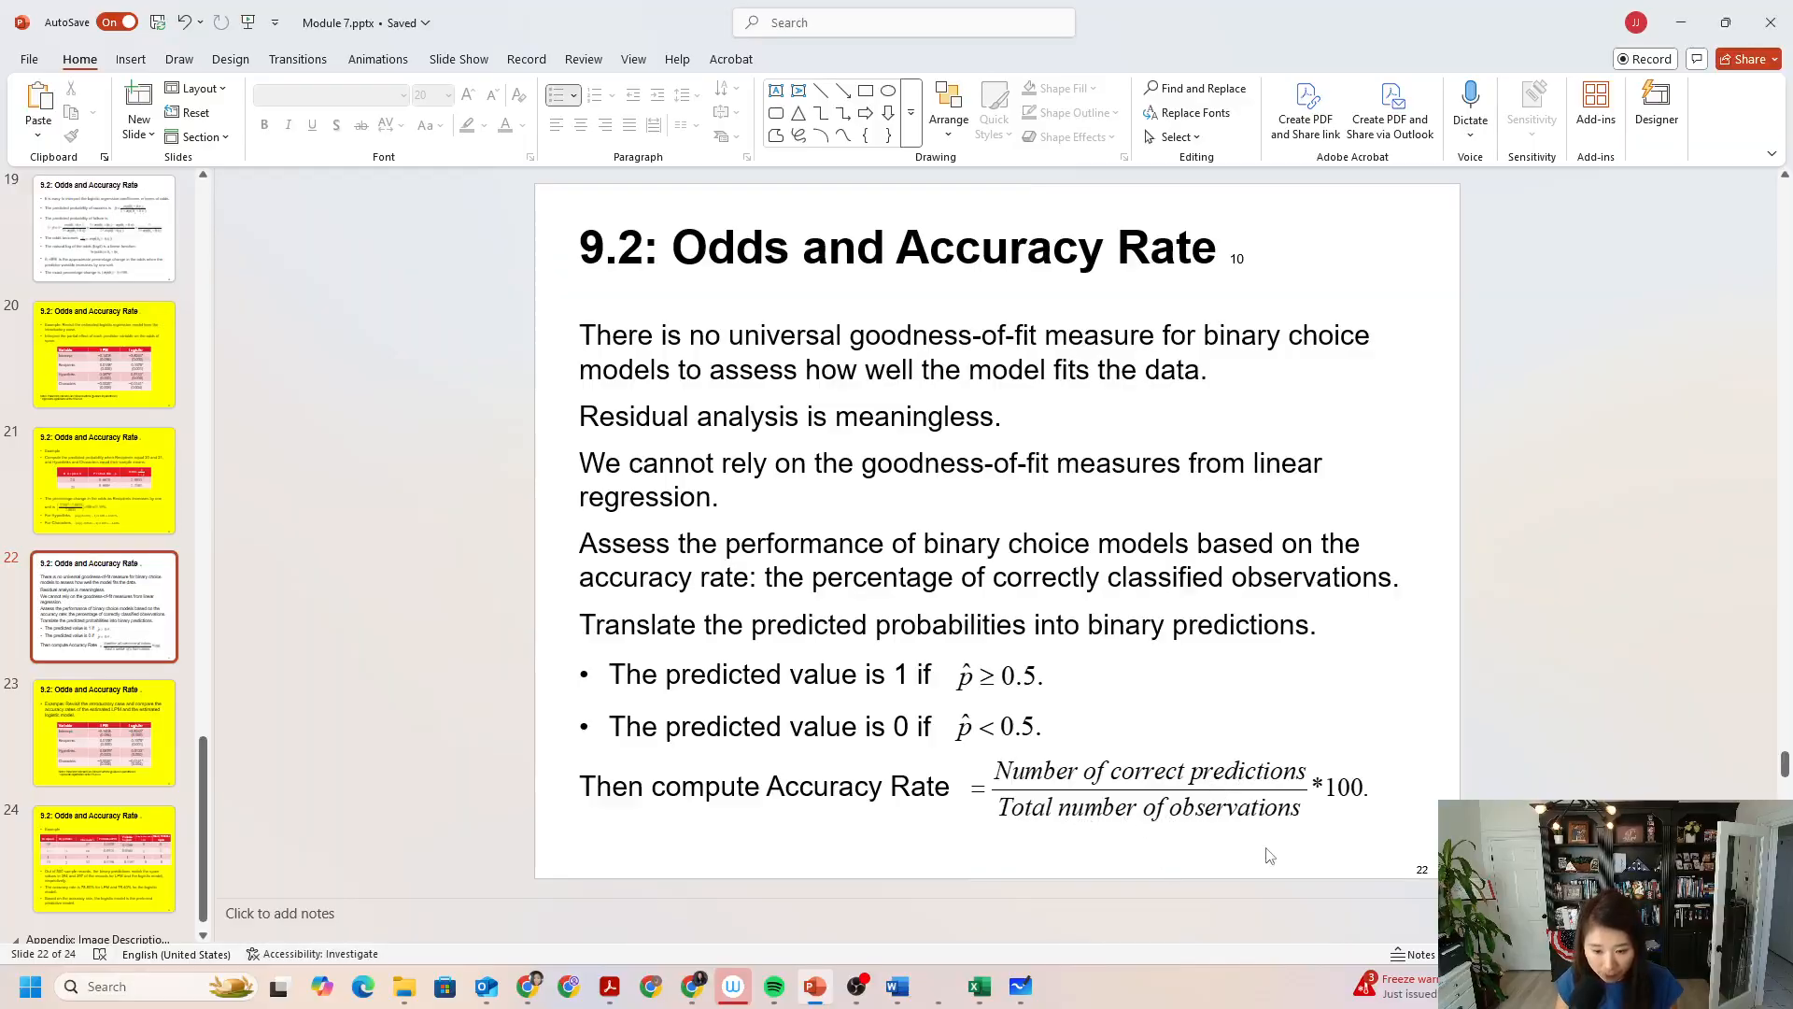
{"action": "mouse_move", "coordinate": [1016, 983]}
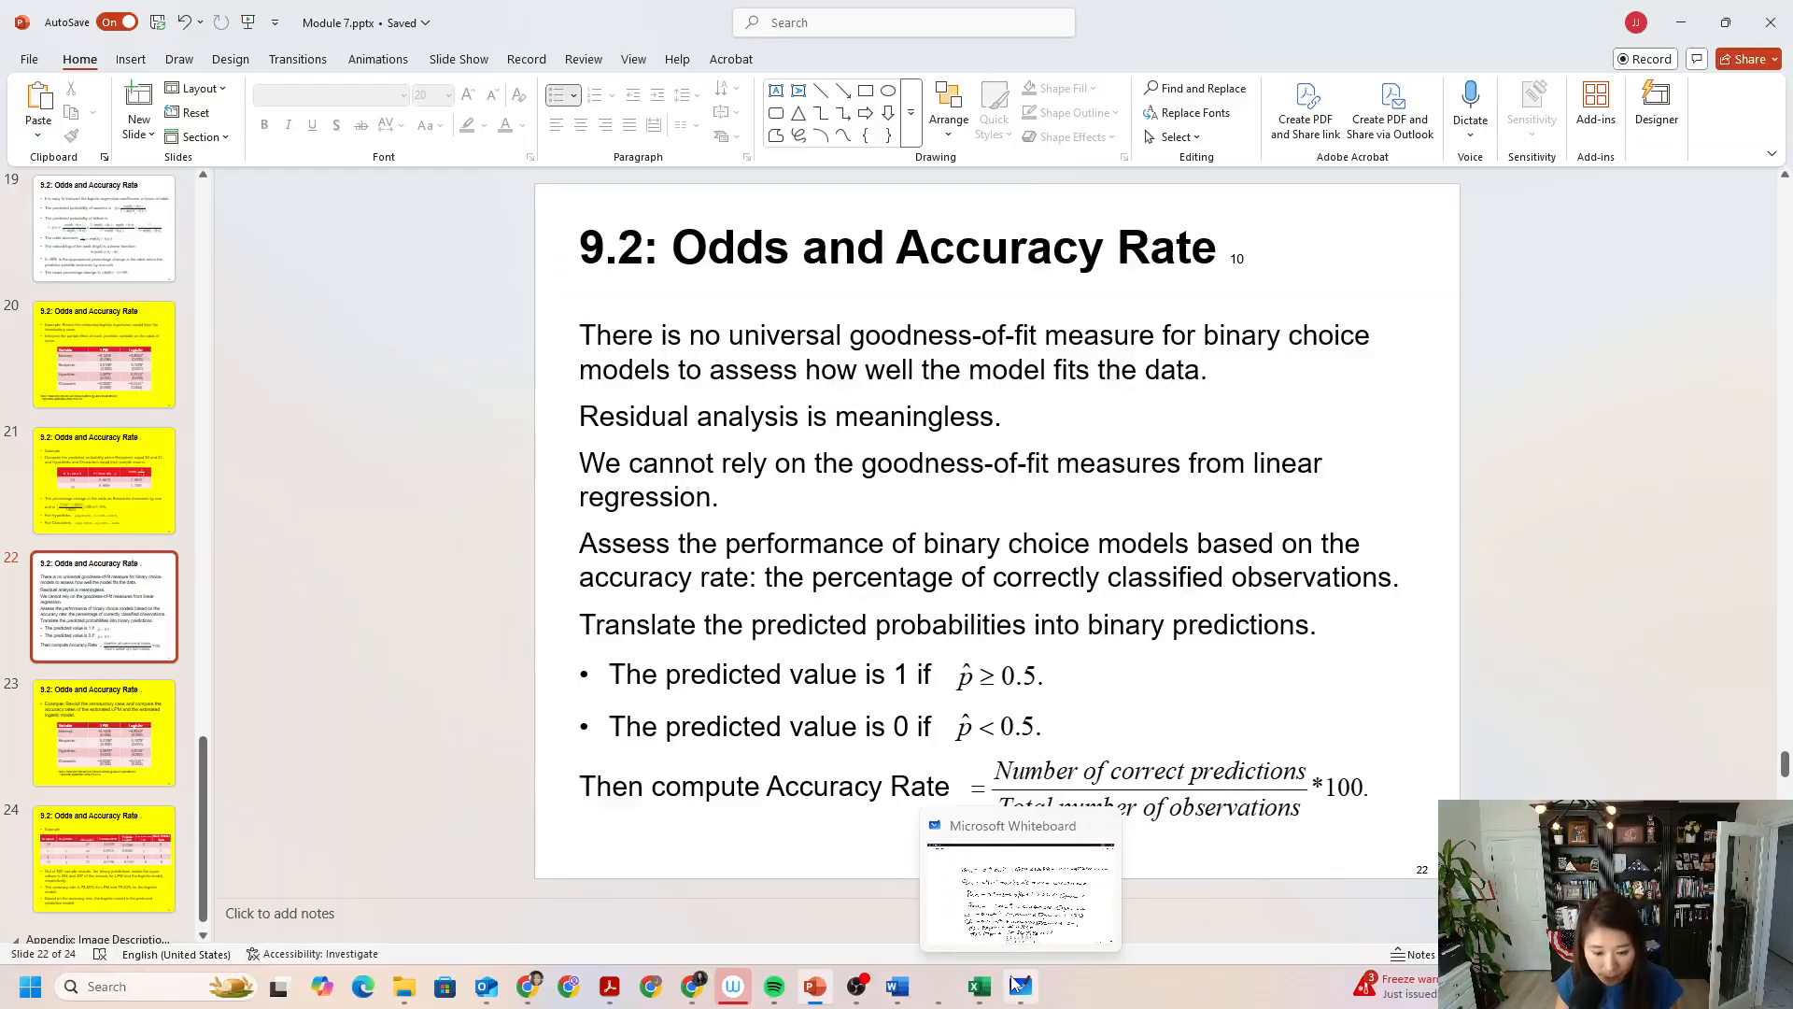
{"action": "left_click", "coordinate": [1681, 28]}
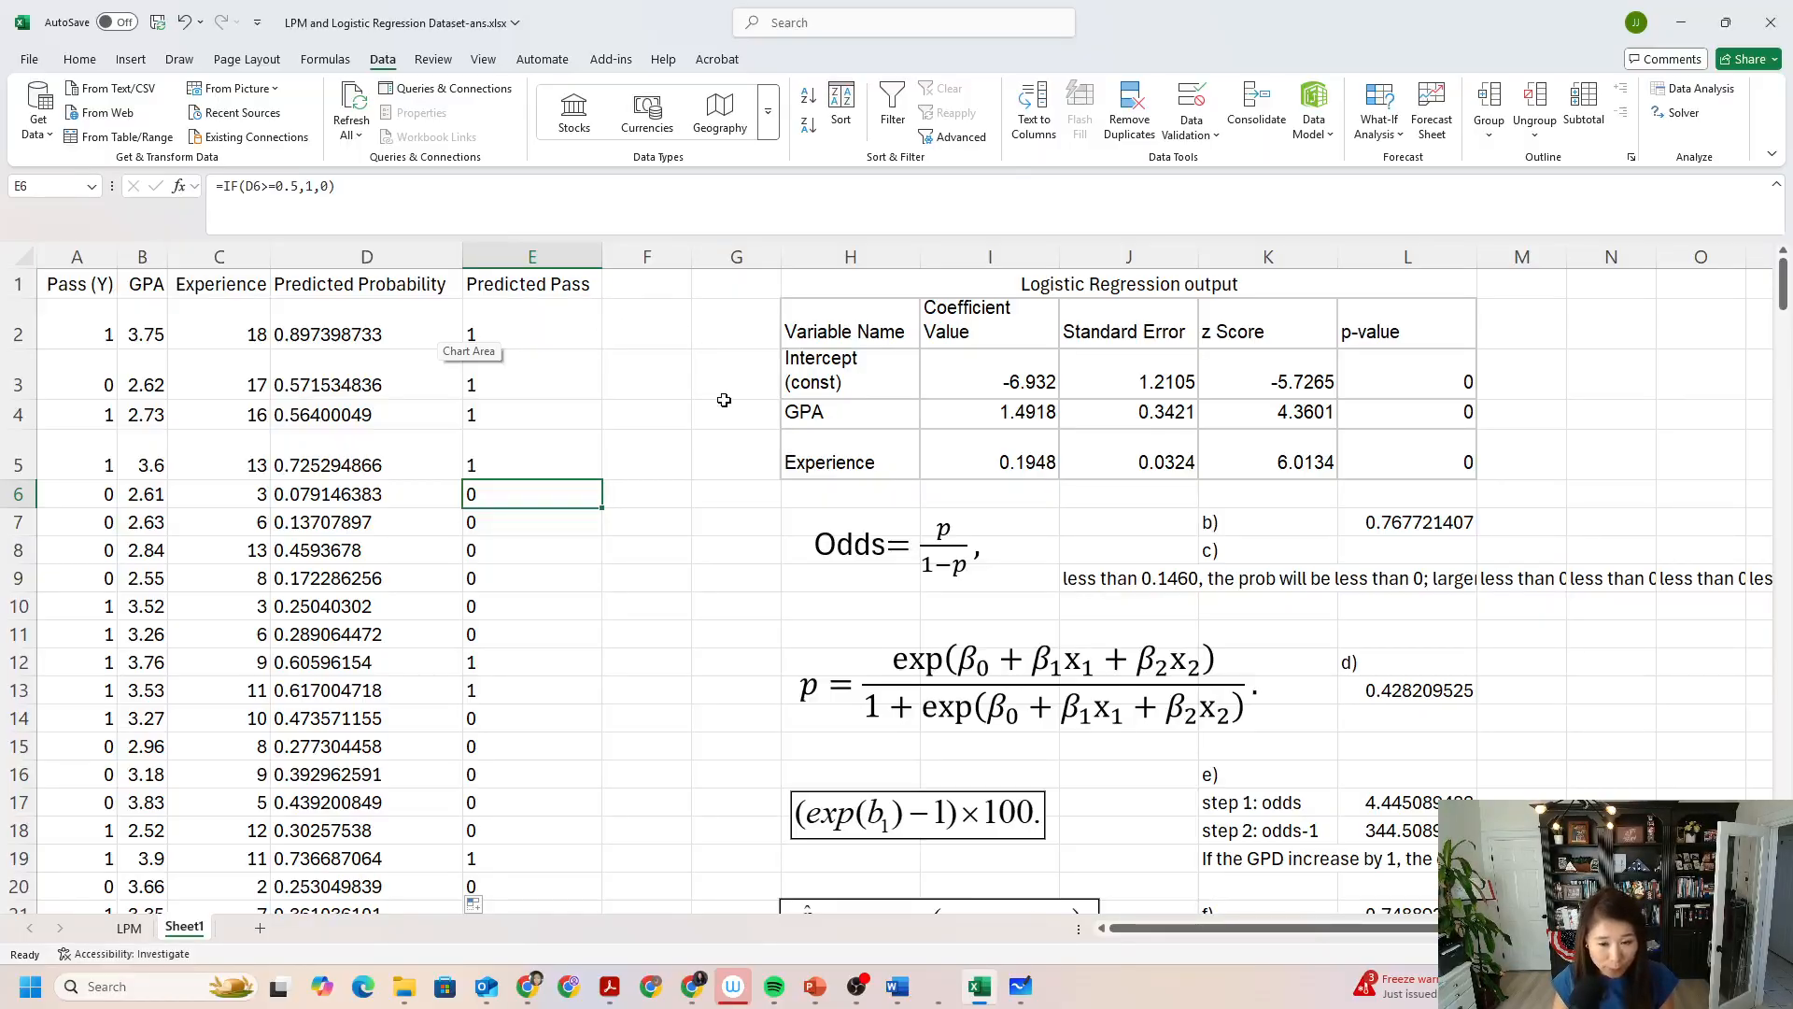
{"action": "mouse_move", "coordinate": [974, 1001]}
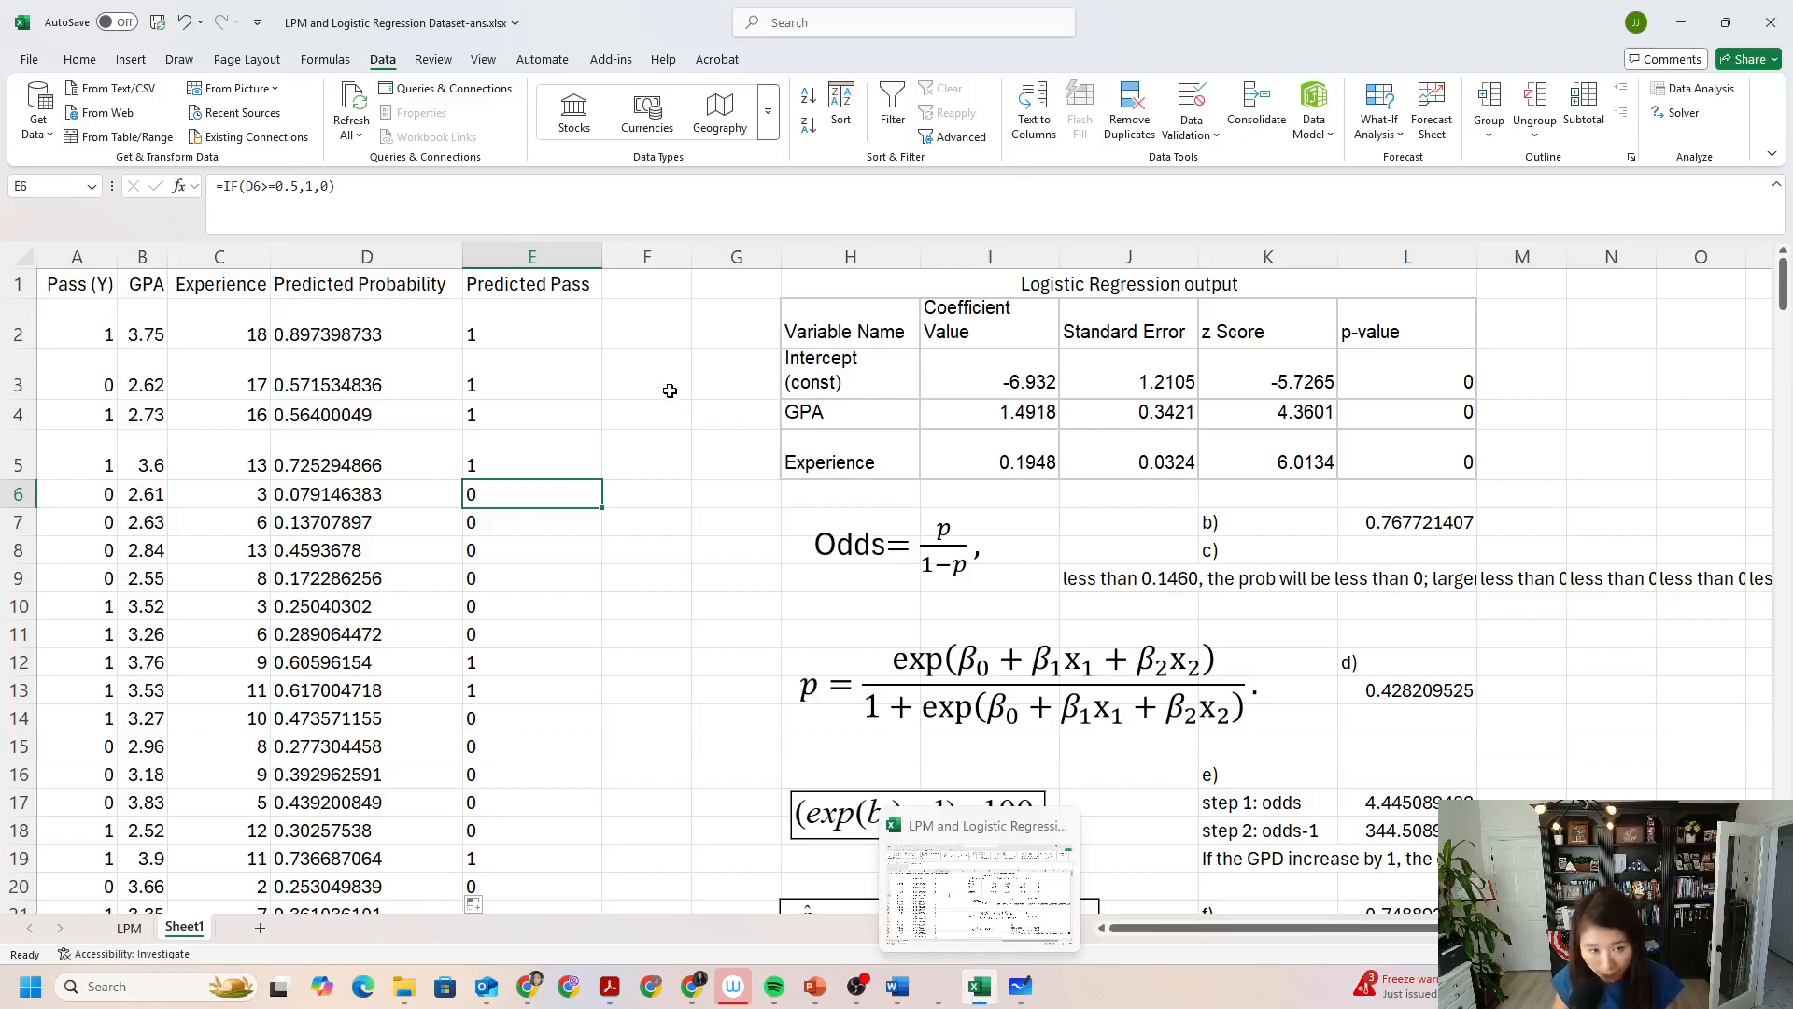
Enter =ABS(A2-E2) in F2 to compare the actual pass value with the predicted one.
{"action": "left_click", "coordinate": [666, 333]}
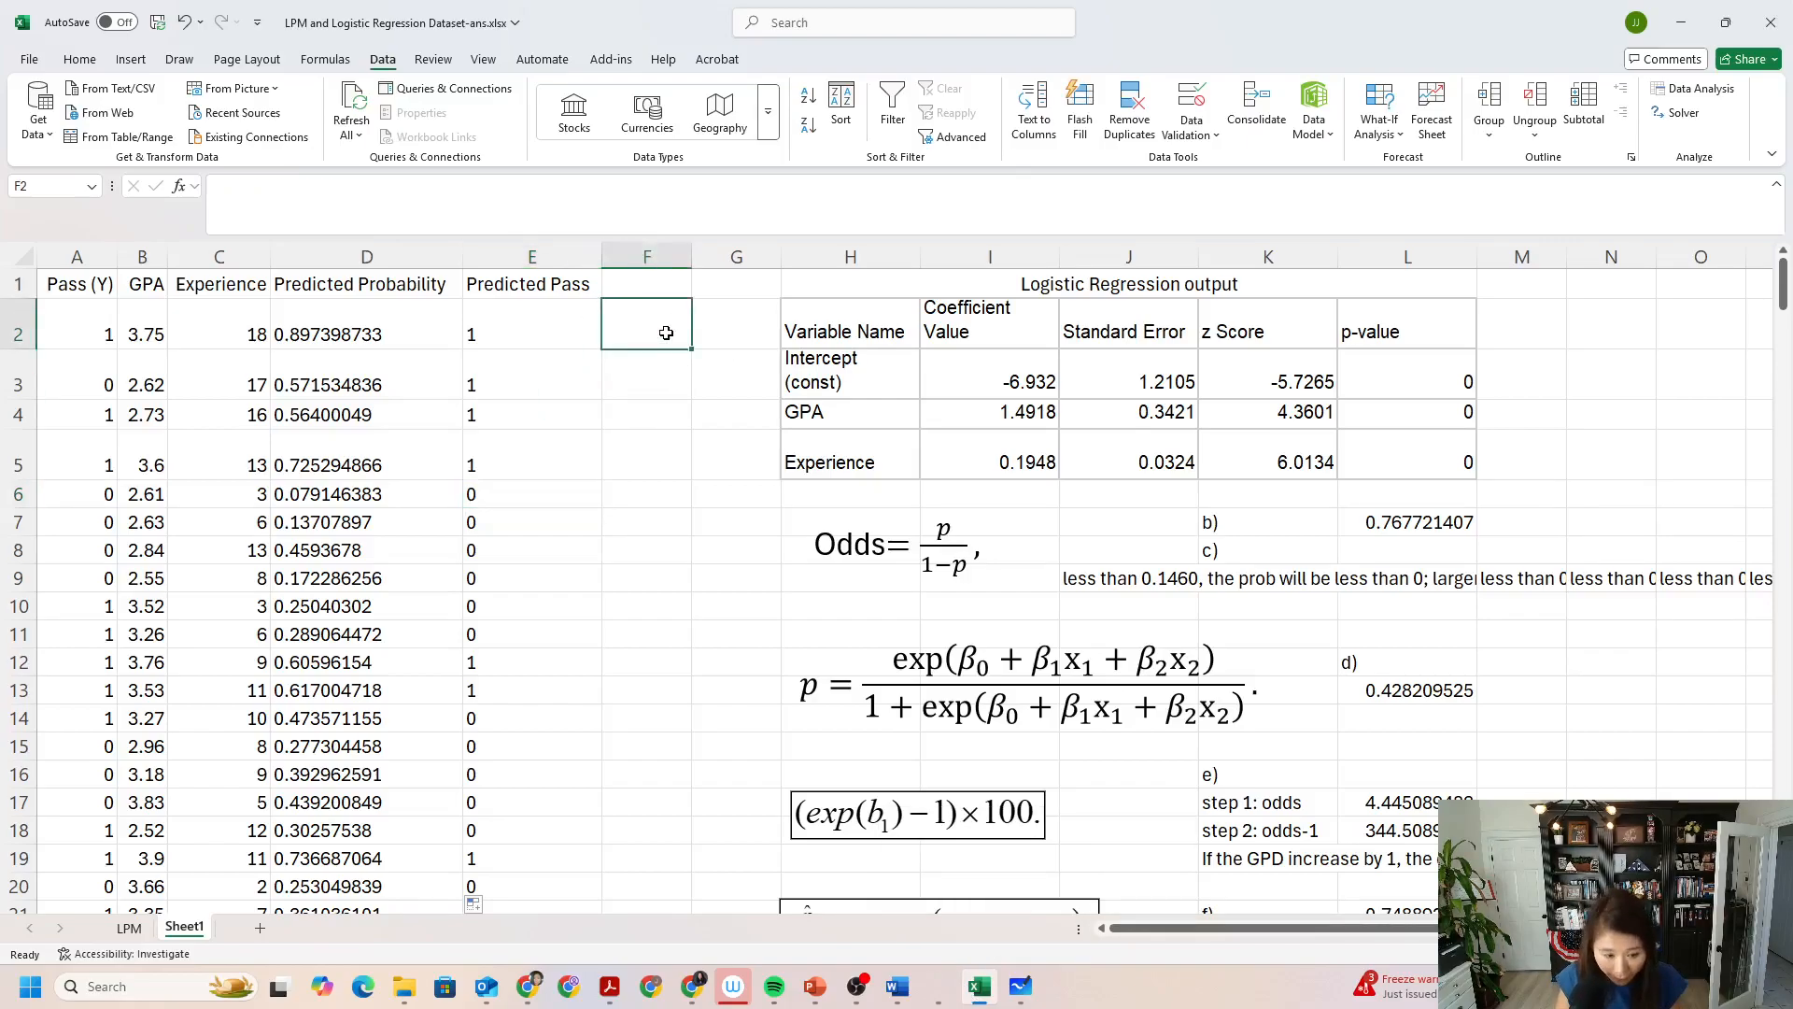
{"action": "type", "text": "="}
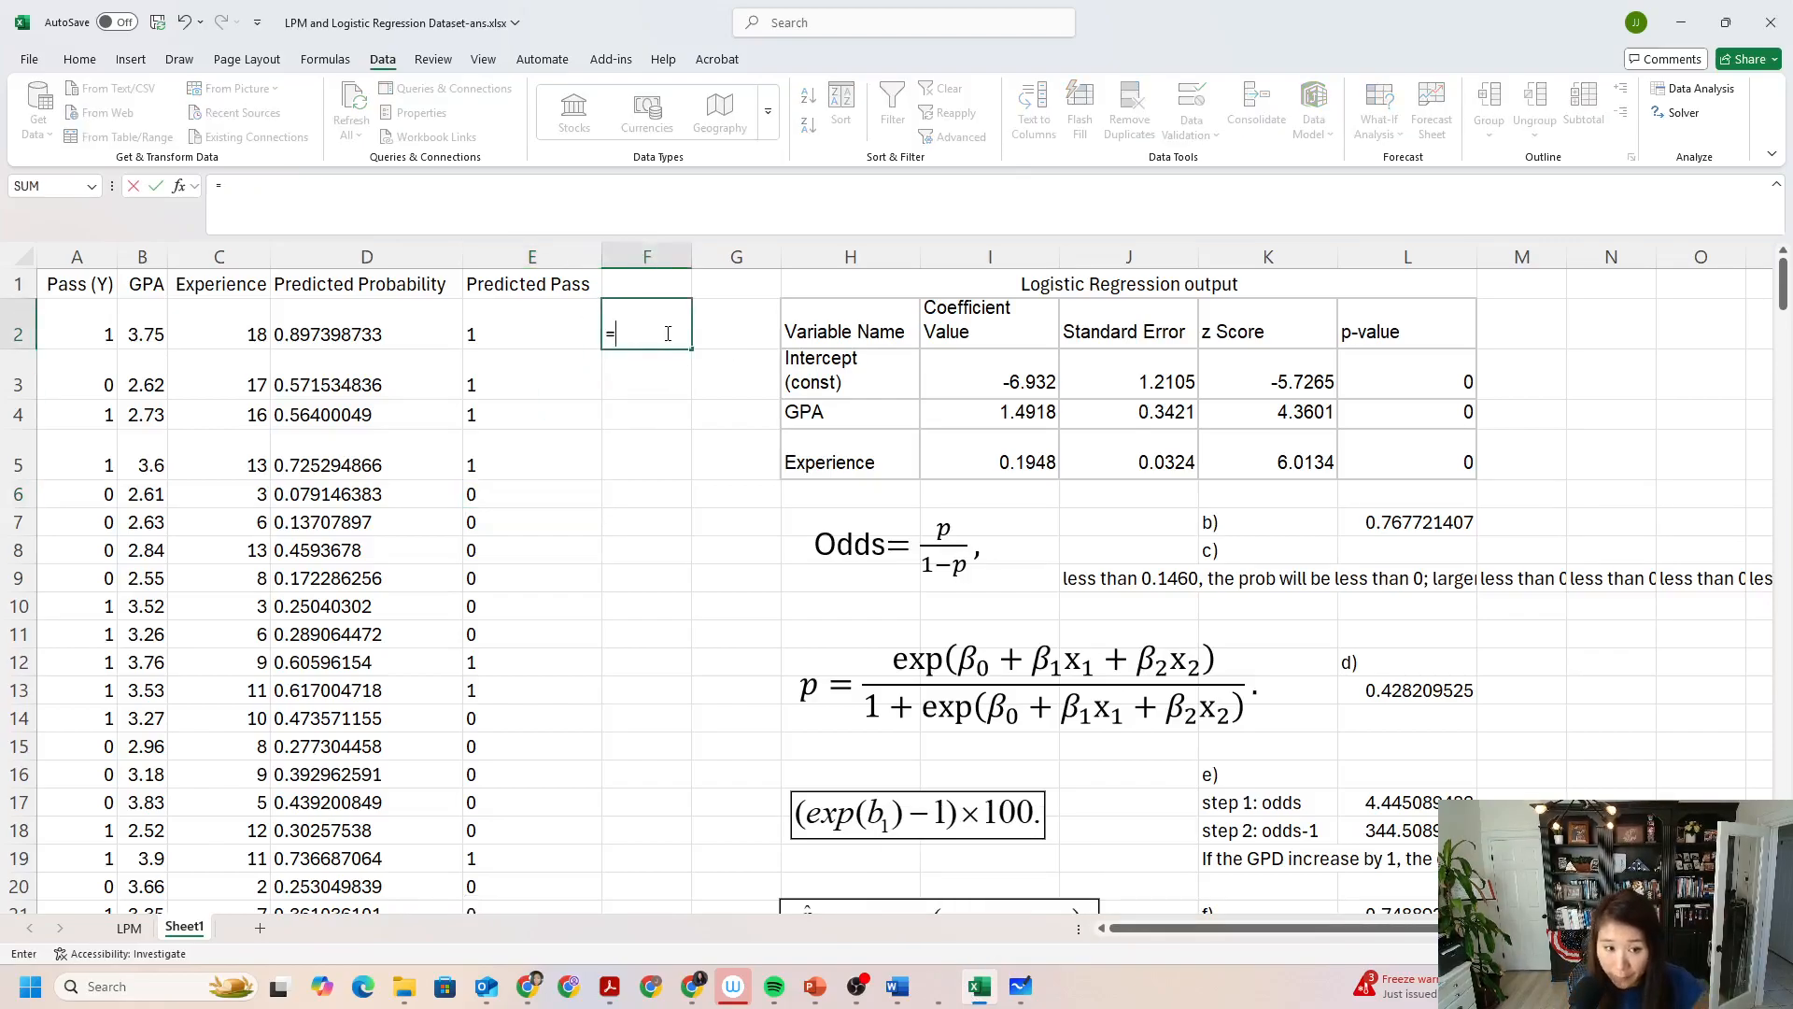
{"action": "type", "text": "abs"}
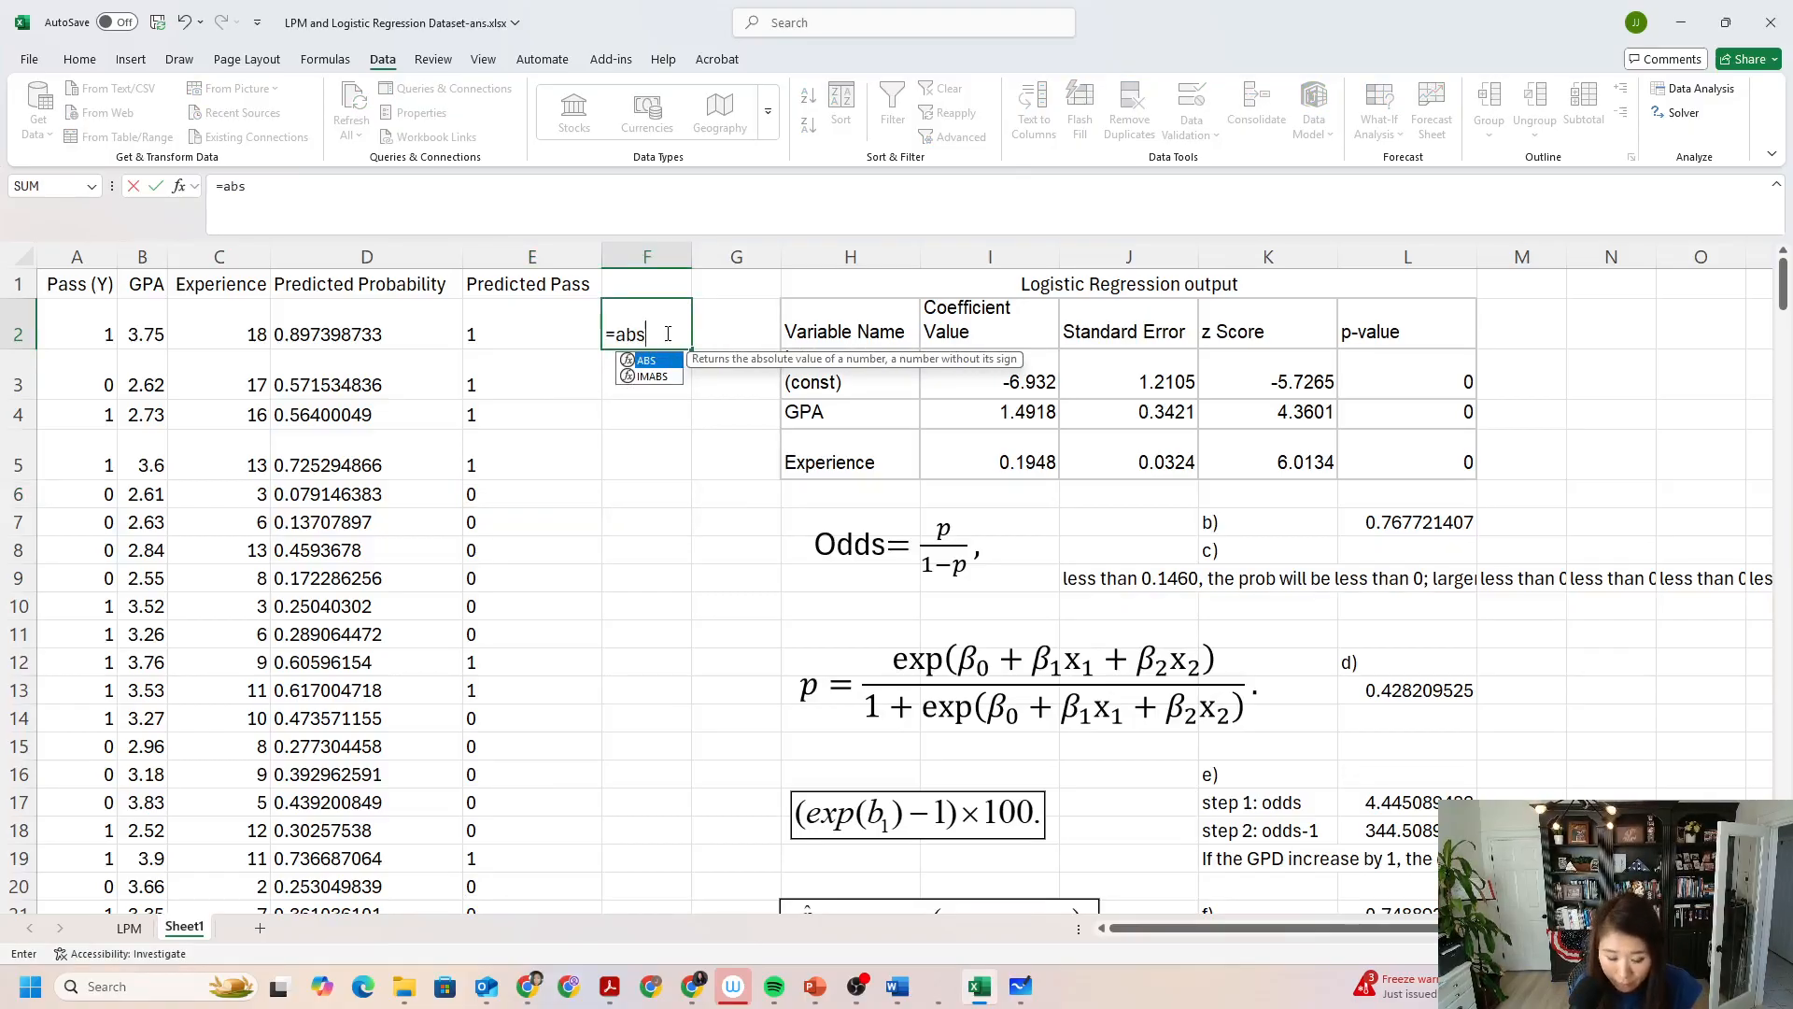
{"action": "type", "text": "("}
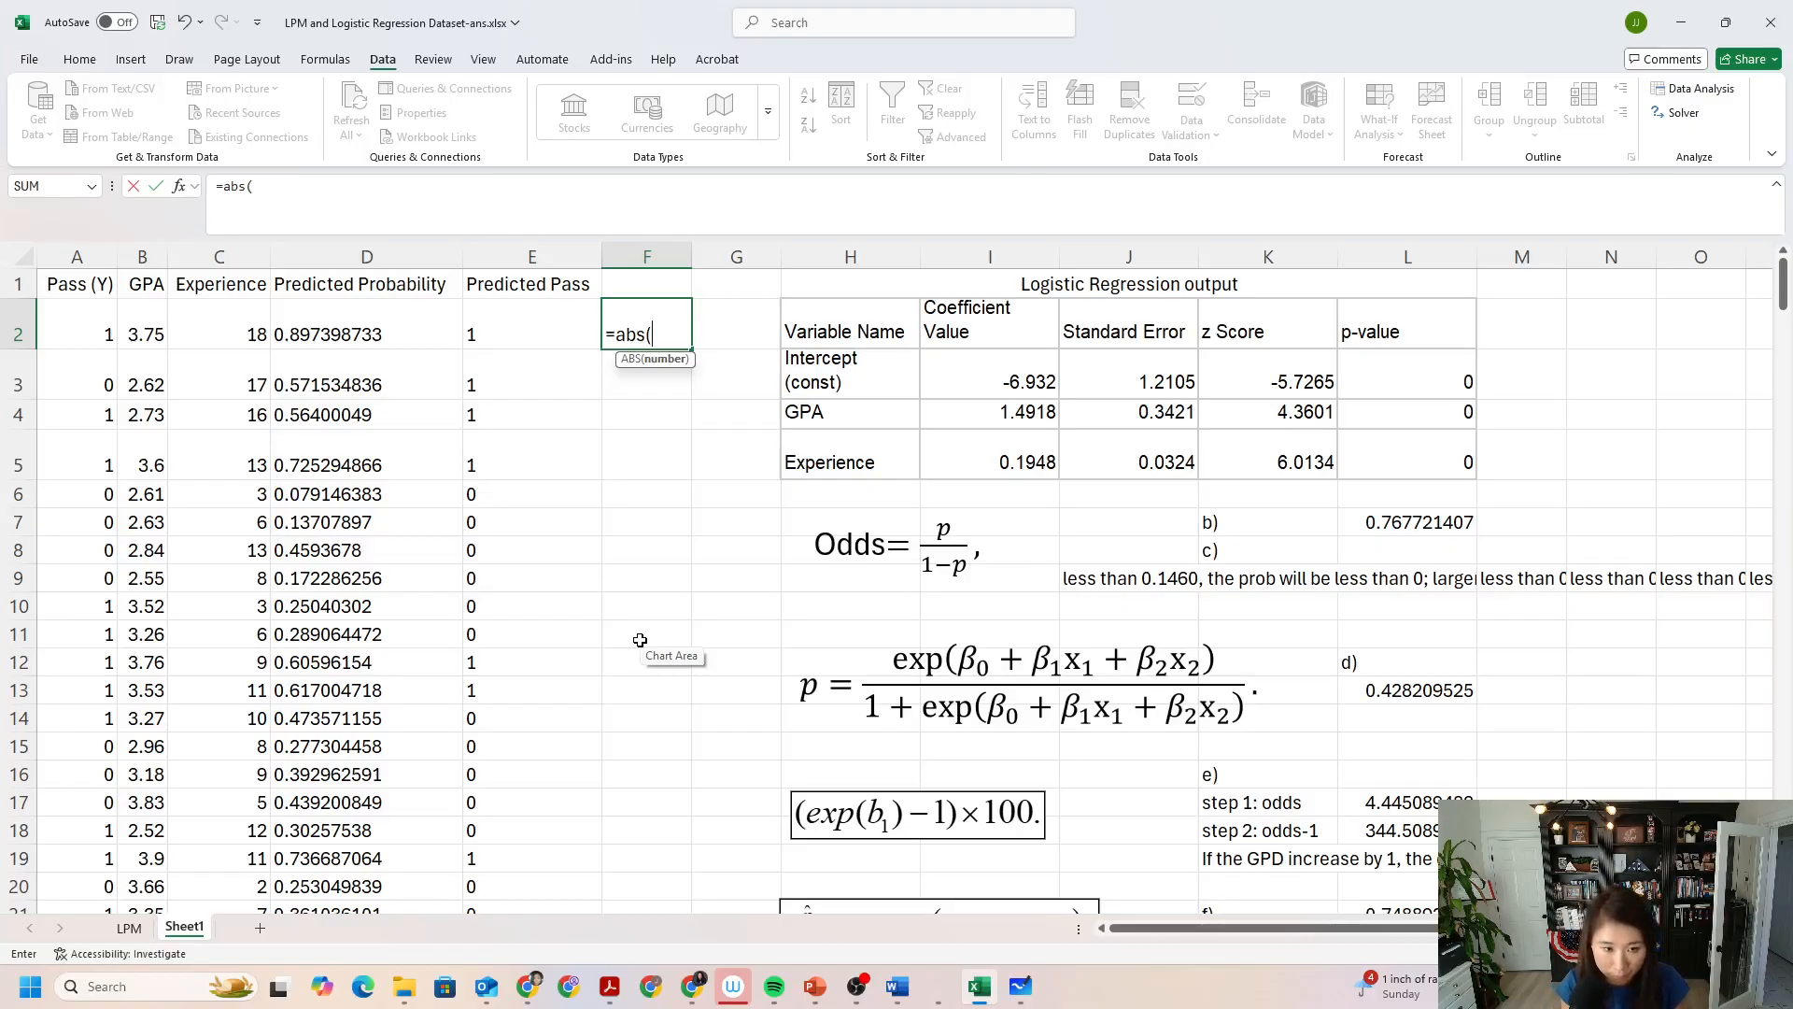
{"action": "left_click", "coordinate": [95, 311]}
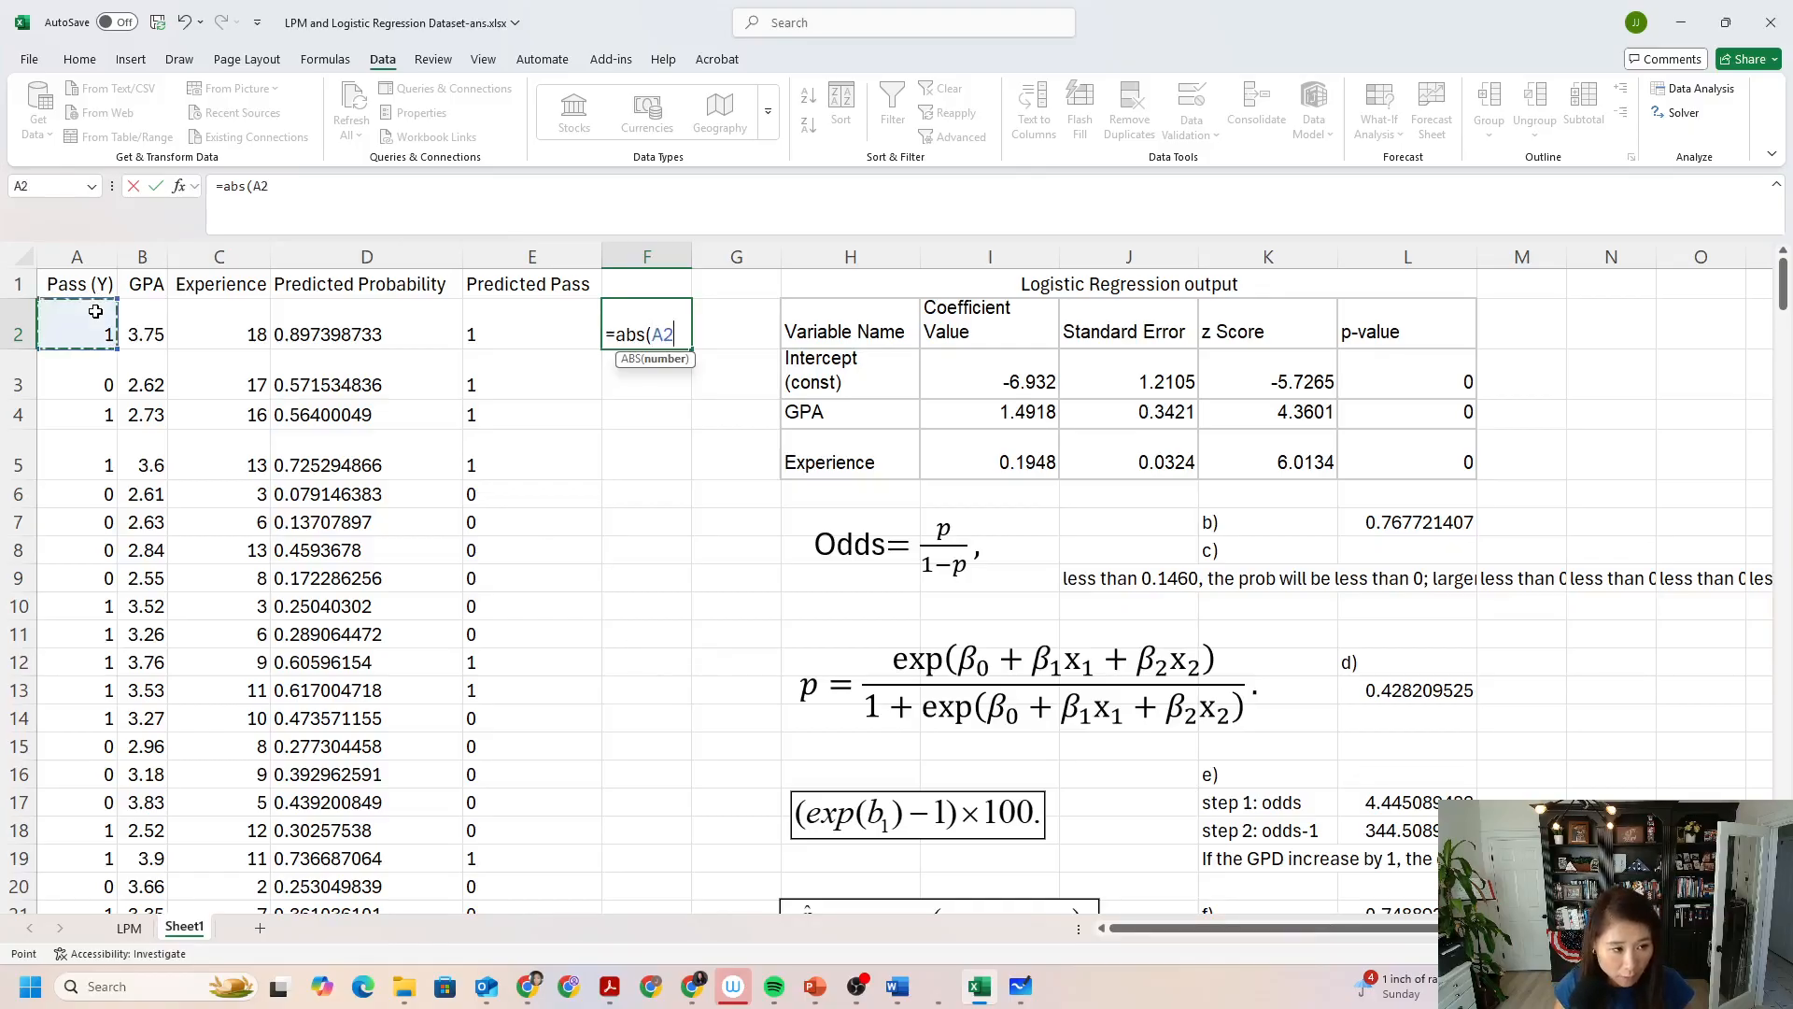
{"action": "type", "text": "-"}
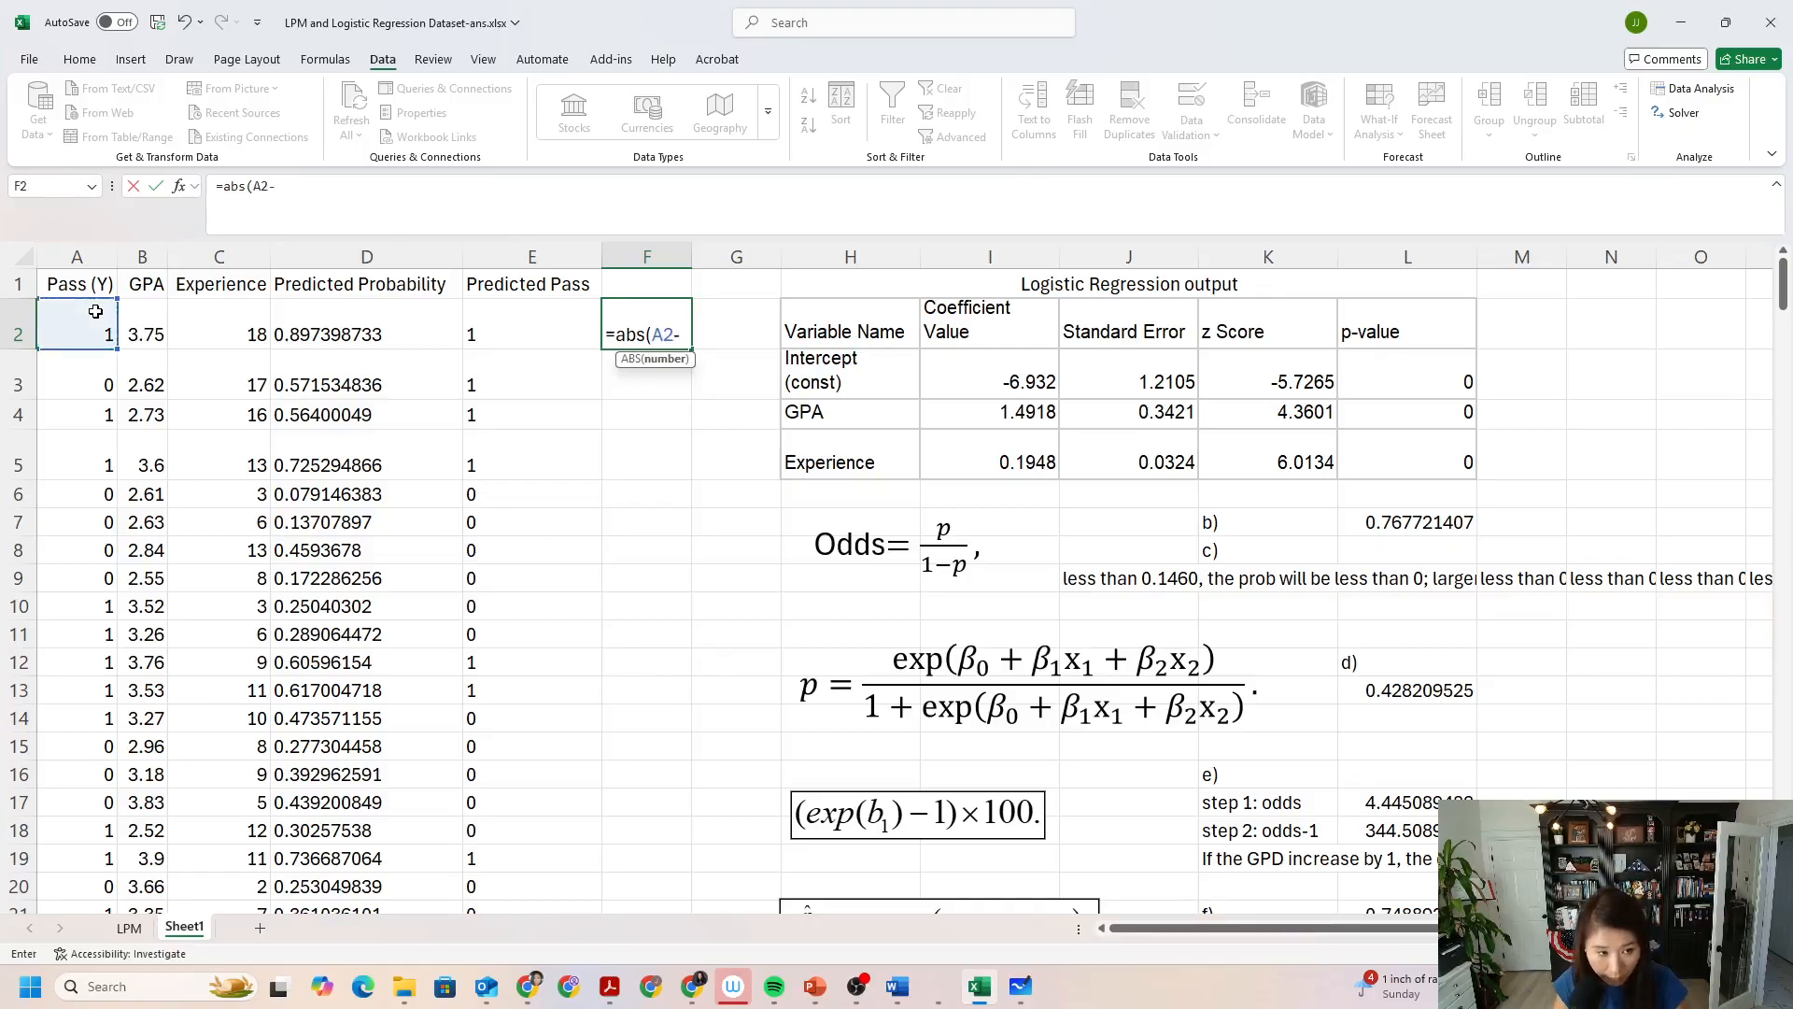
{"action": "left_click", "coordinate": [515, 328]}
{"action": "type", "text": ")"}
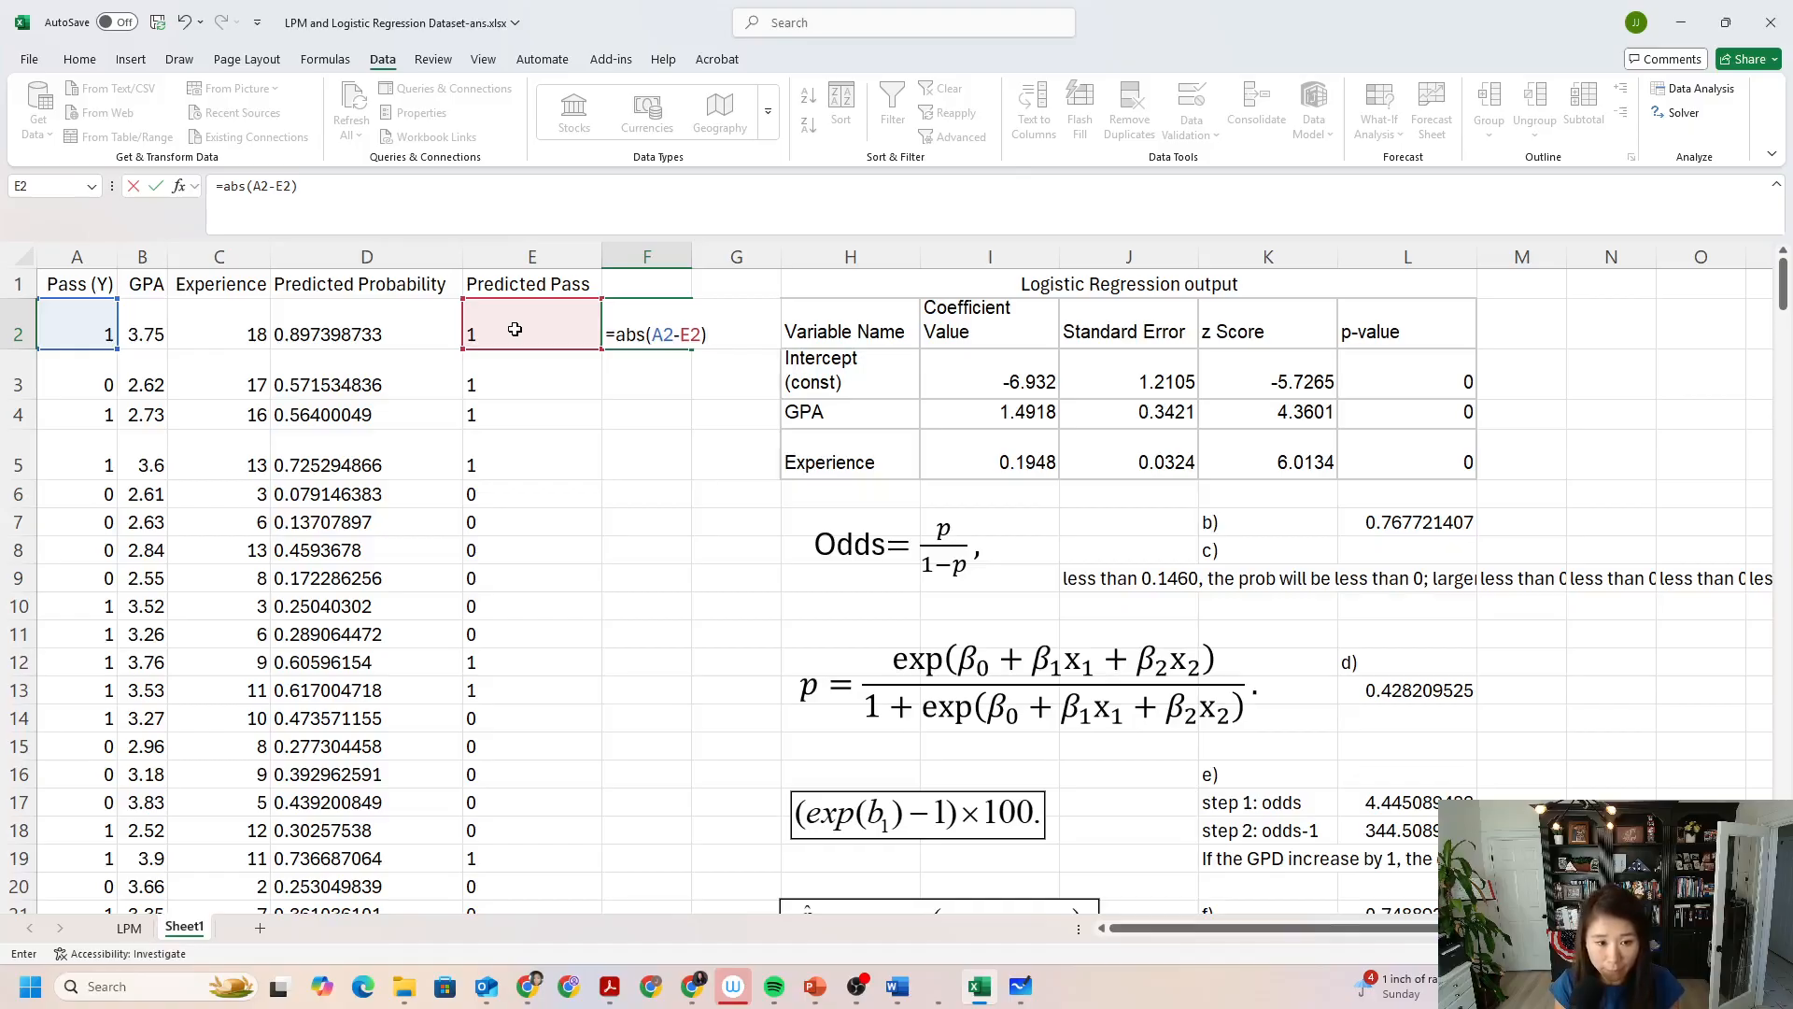
{"action": "key", "text": "Return"}
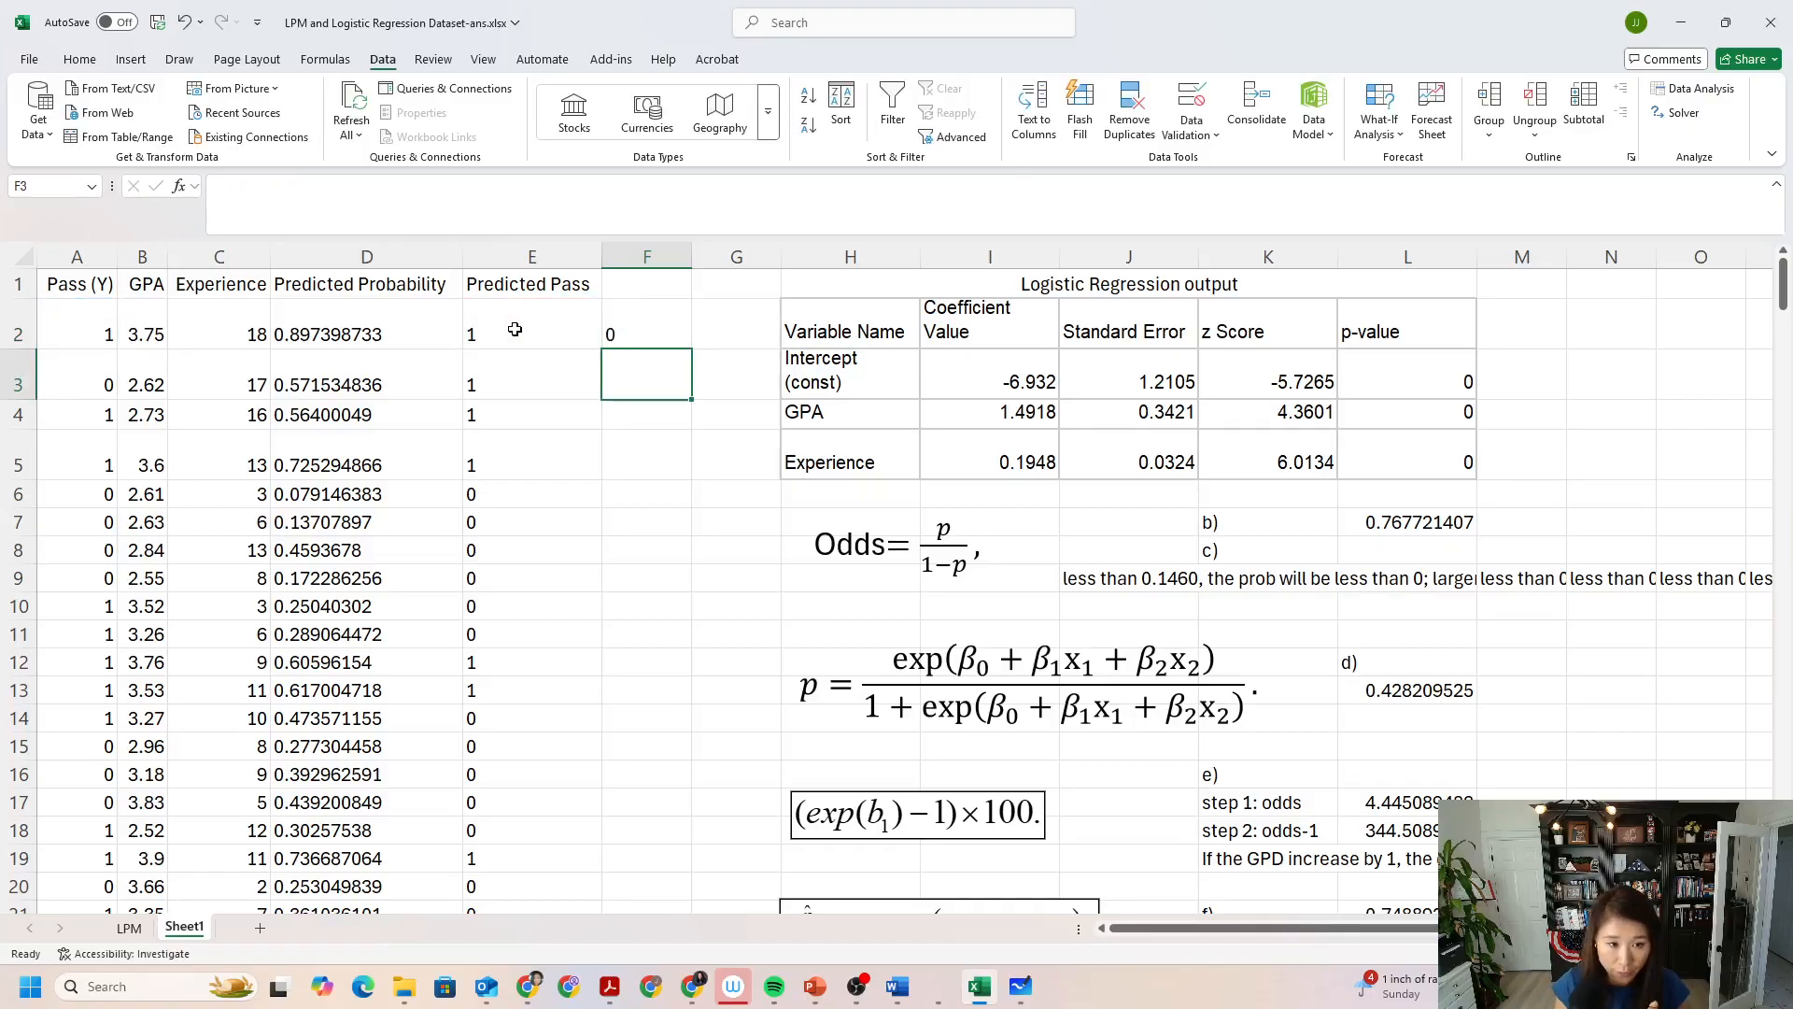
Fill the F2 absolute-difference formula down column F through row 264.
{"action": "left_click", "coordinate": [668, 318]}
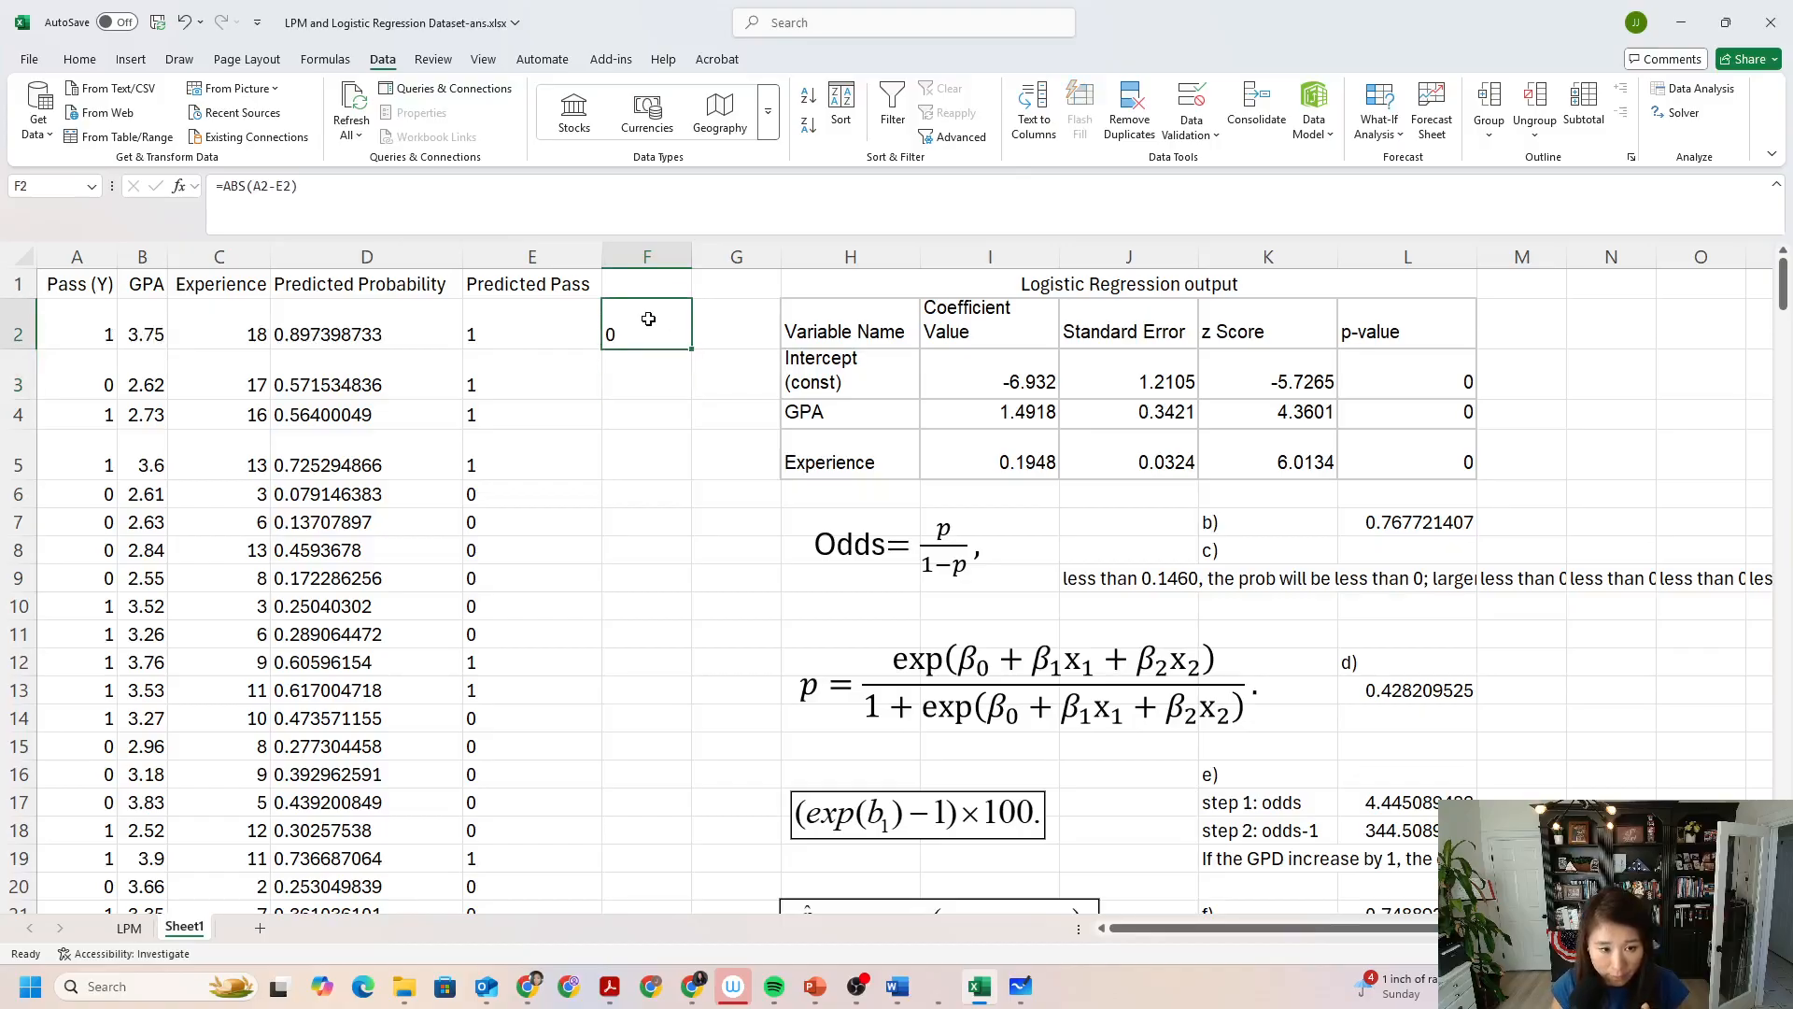
{"action": "left_click_drag", "start_coordinate": [692, 350], "coordinate": [692, 349]}
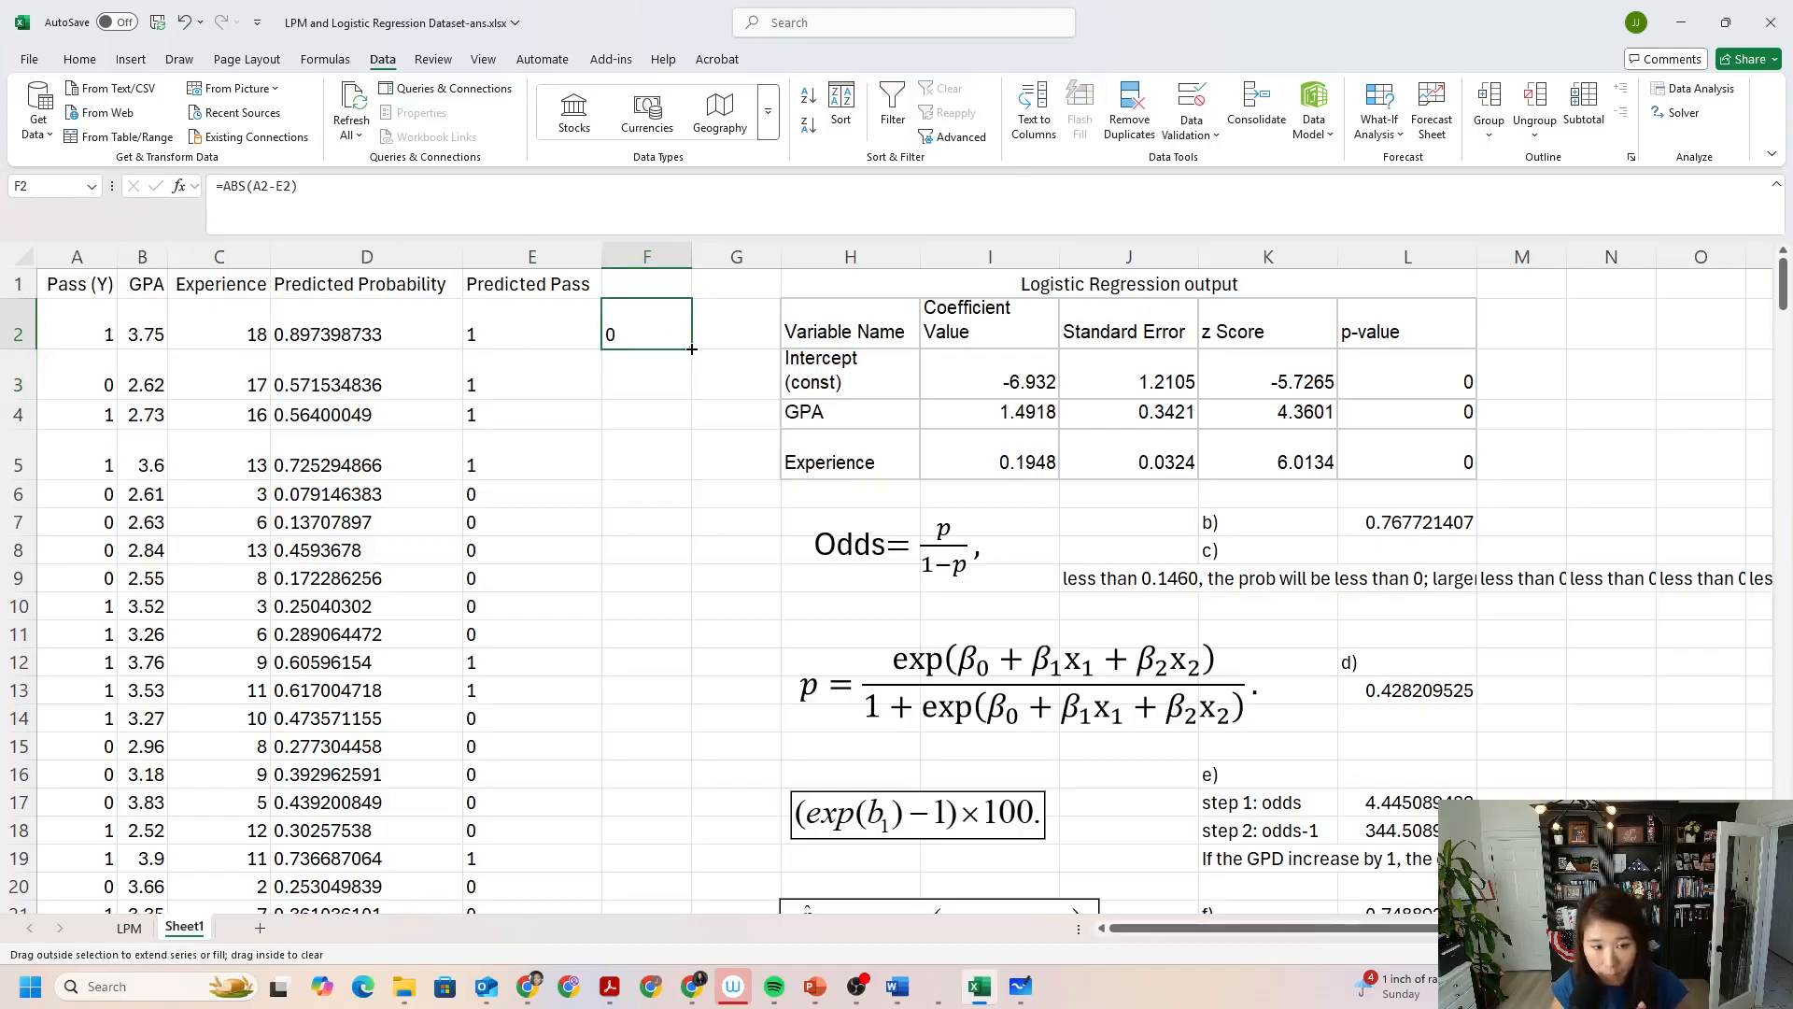
{"action": "left_click_drag", "start_coordinate": [692, 350], "coordinate": [645, 792]}
{"action": "scroll", "coordinate": [845, 779], "scroll_direction": "up", "scroll_amount": 20}
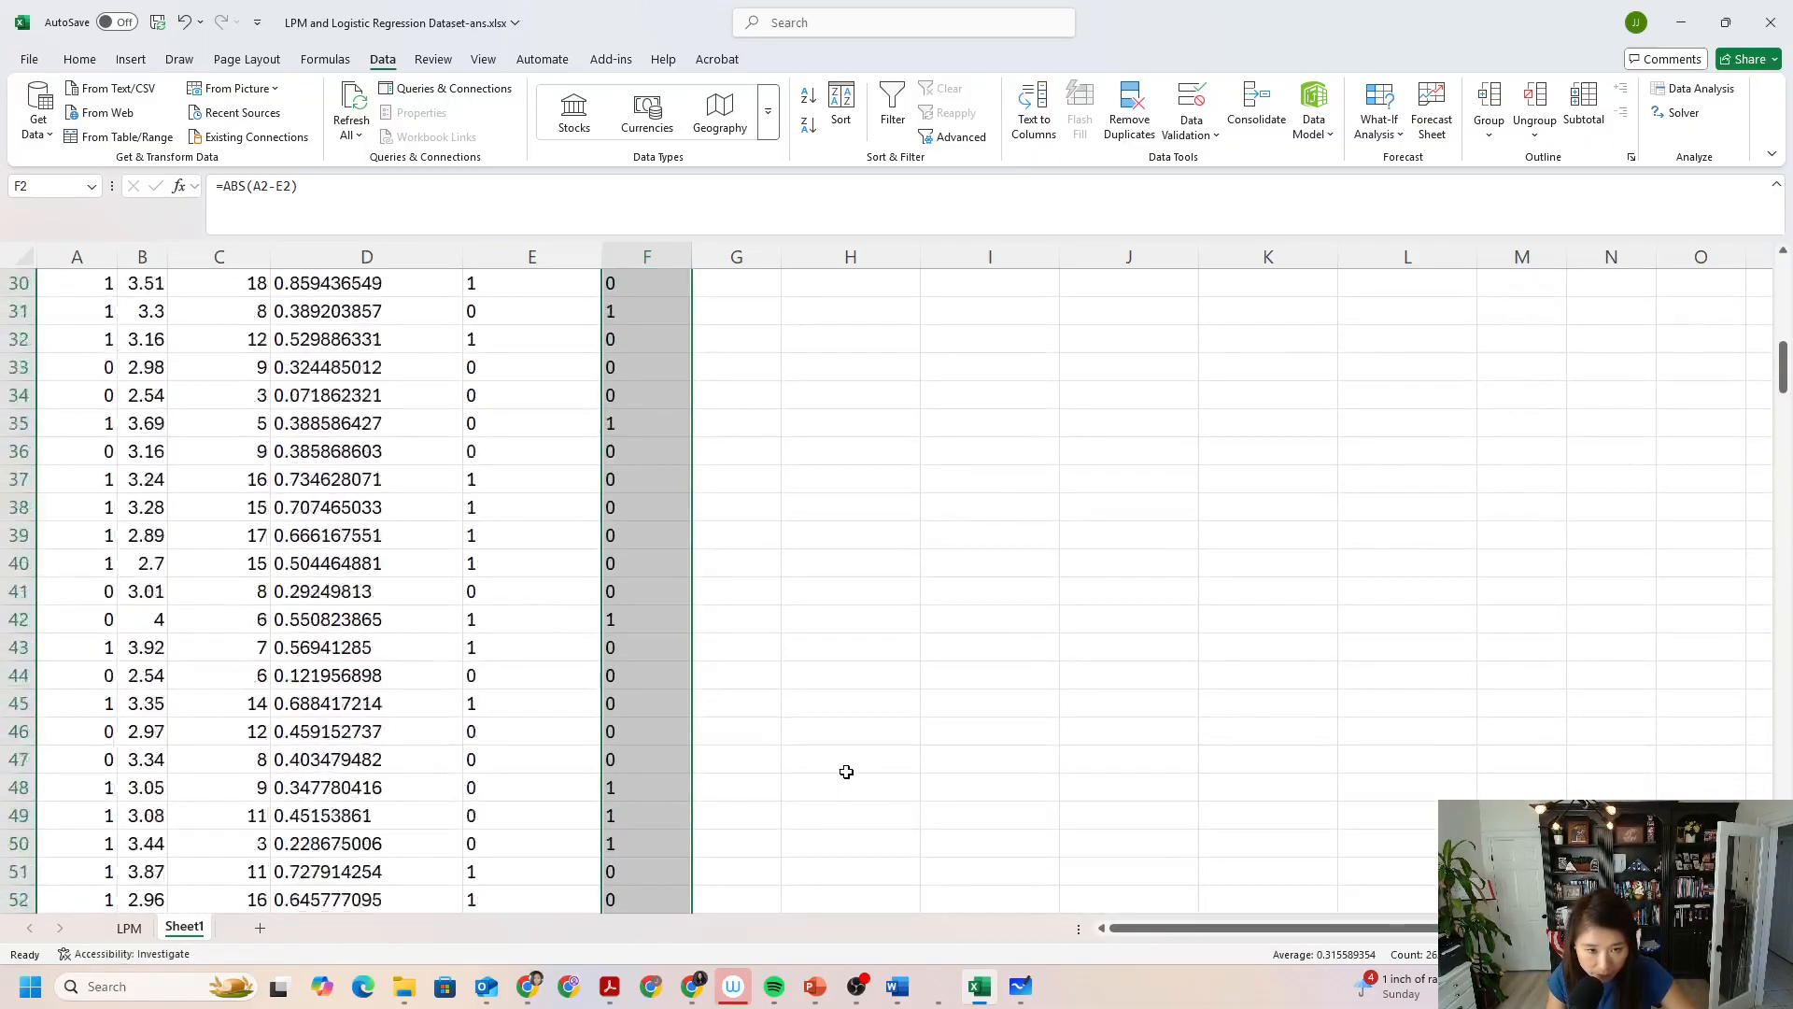
{"action": "scroll", "coordinate": [846, 772], "scroll_direction": "up", "scroll_amount": 12}
Compare actual Pass, Predicted Pass and the column F difference in the first data rows to tell correct from incorrect predictions.
{"action": "left_click", "coordinate": [714, 373]}
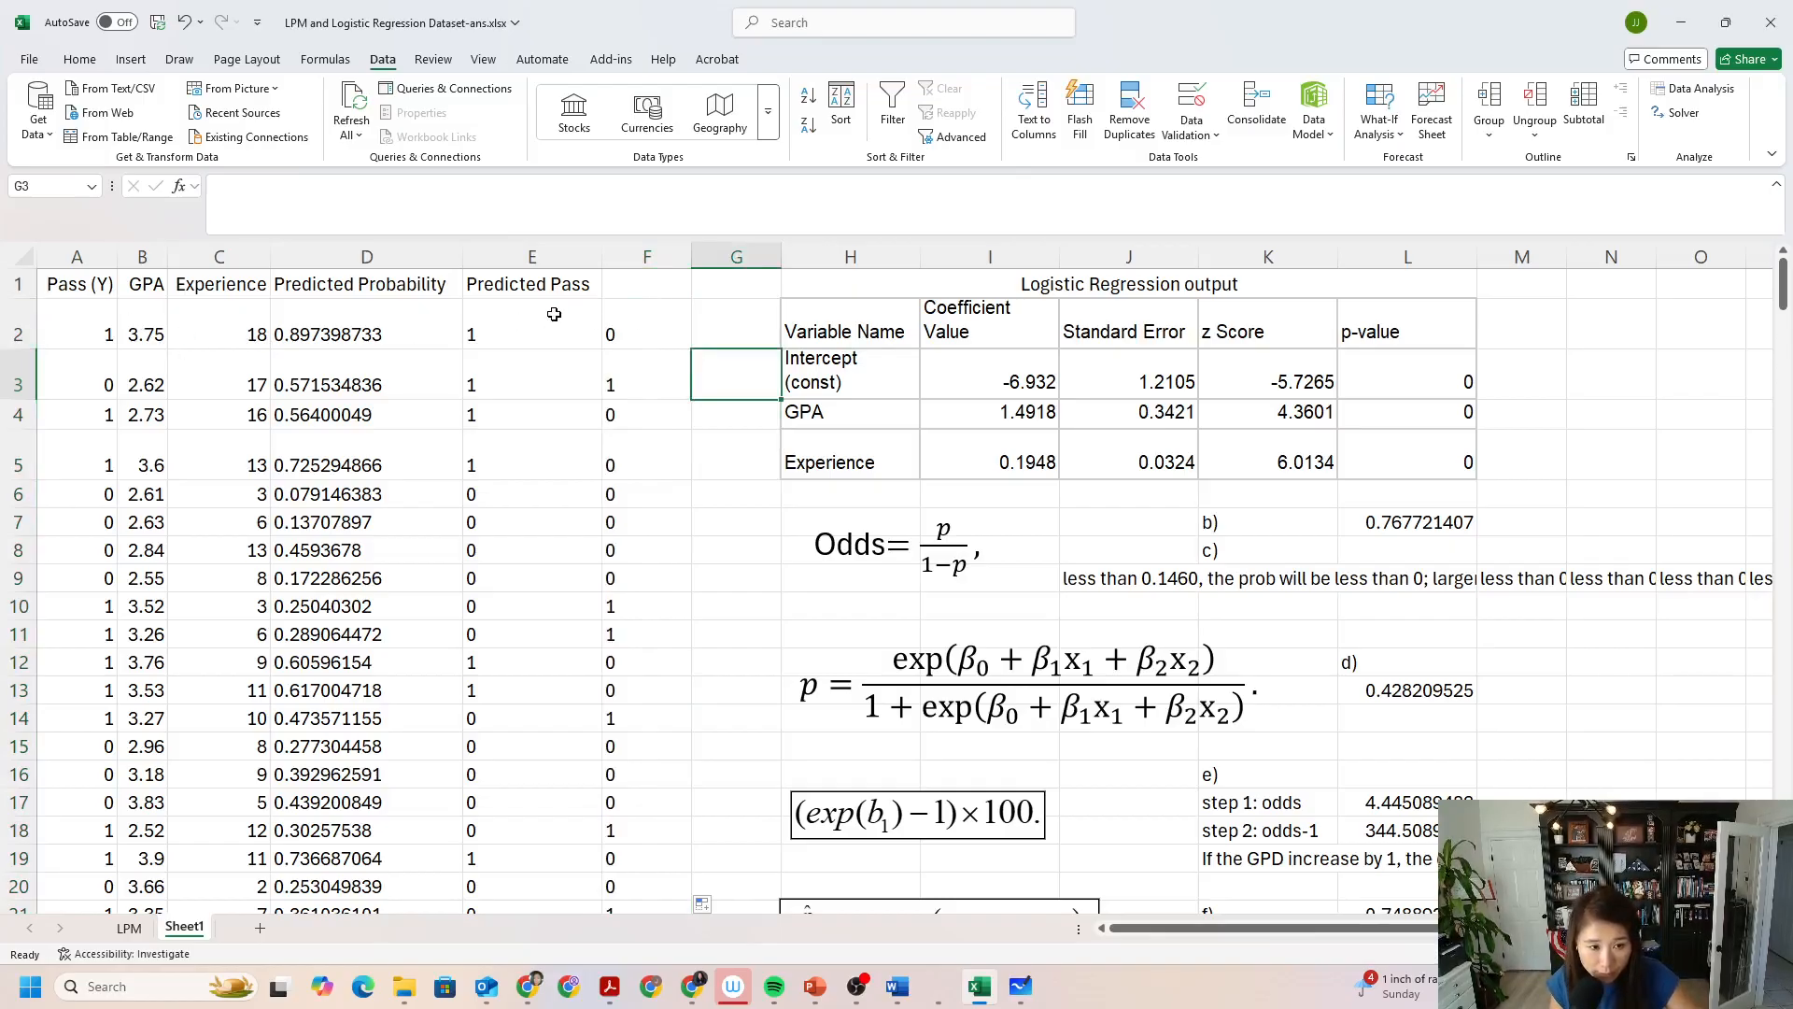
{"action": "left_click", "coordinate": [635, 321]}
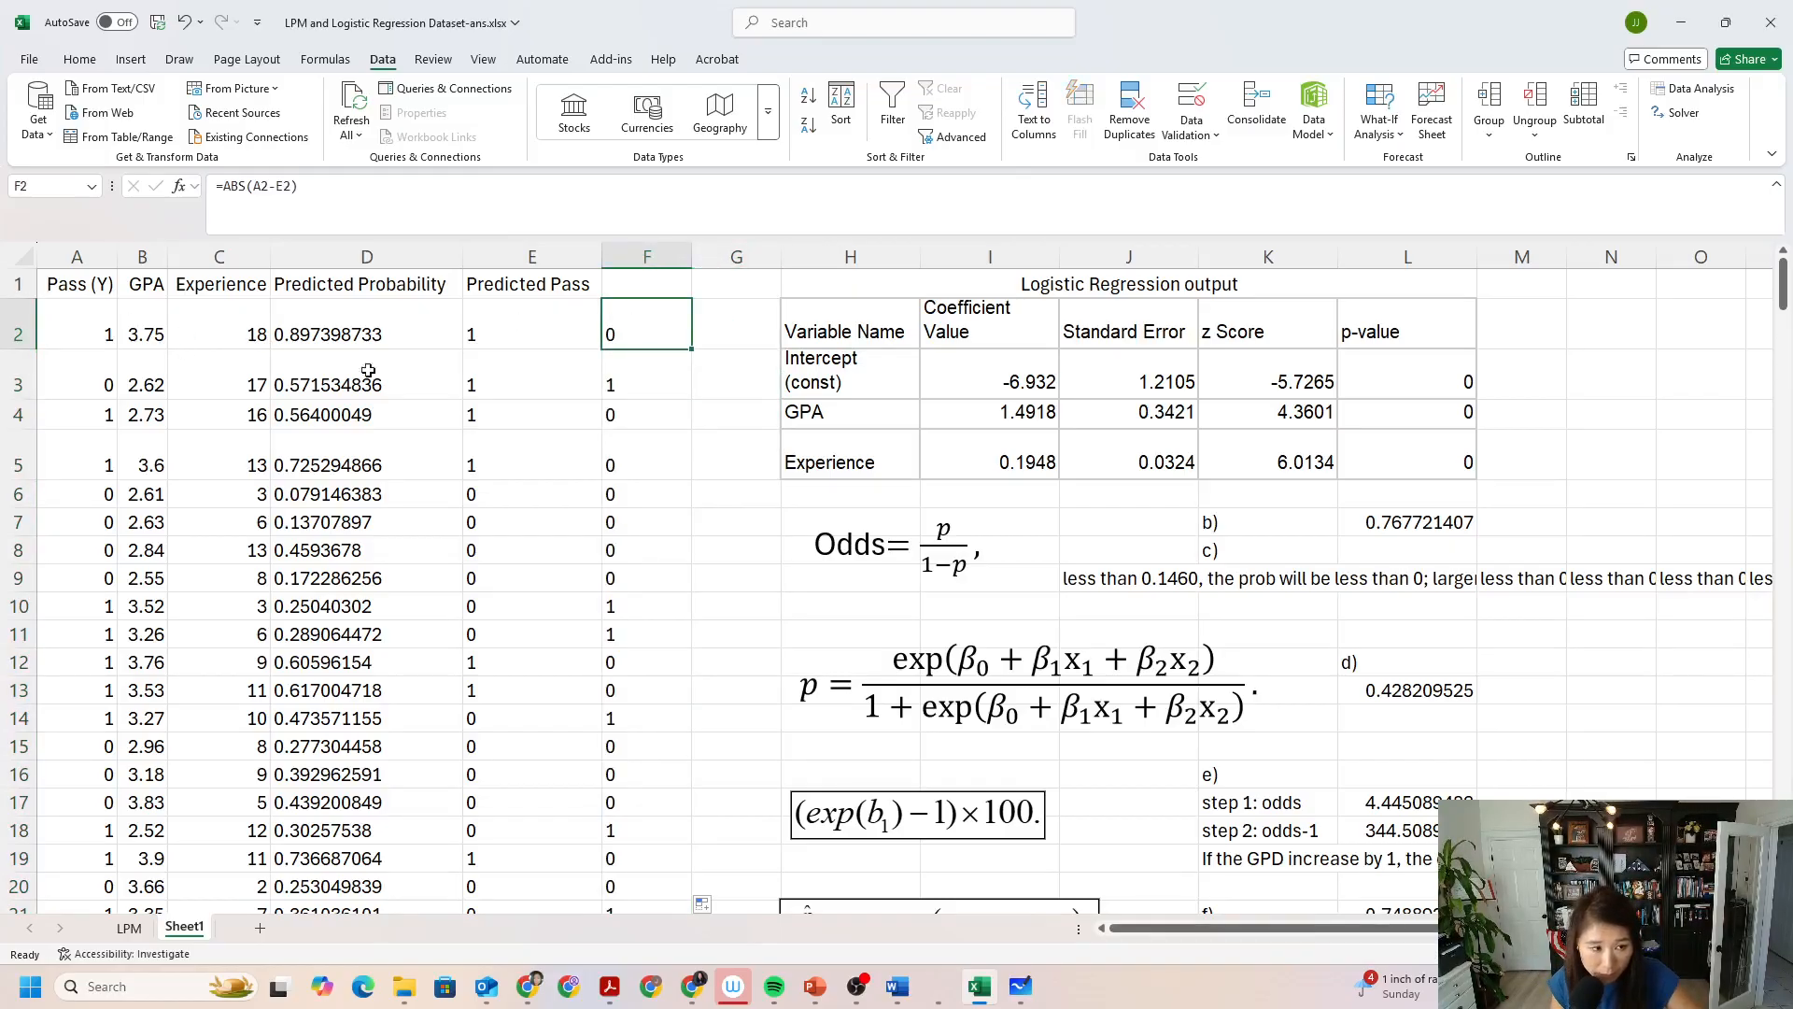
{"action": "left_click", "coordinate": [18, 374]}
{"action": "left_click", "coordinate": [99, 373]}
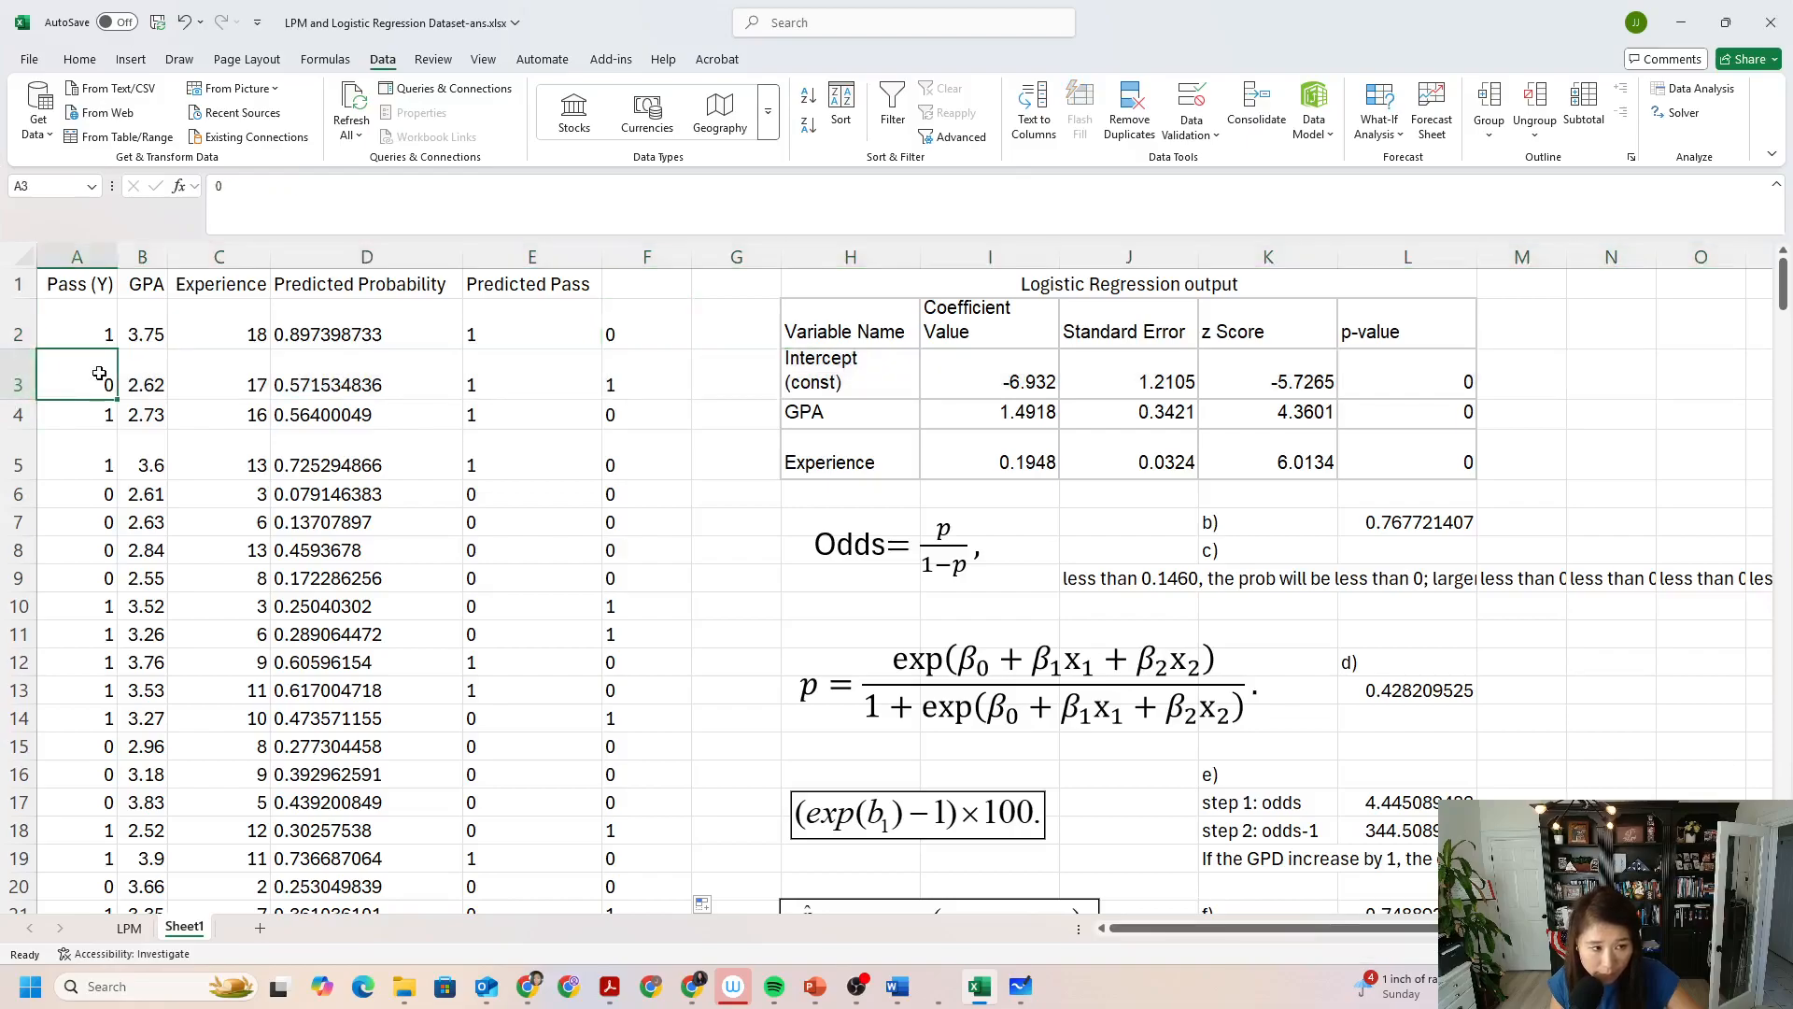
{"action": "left_click", "coordinate": [542, 374]}
{"action": "left_click", "coordinate": [625, 376]}
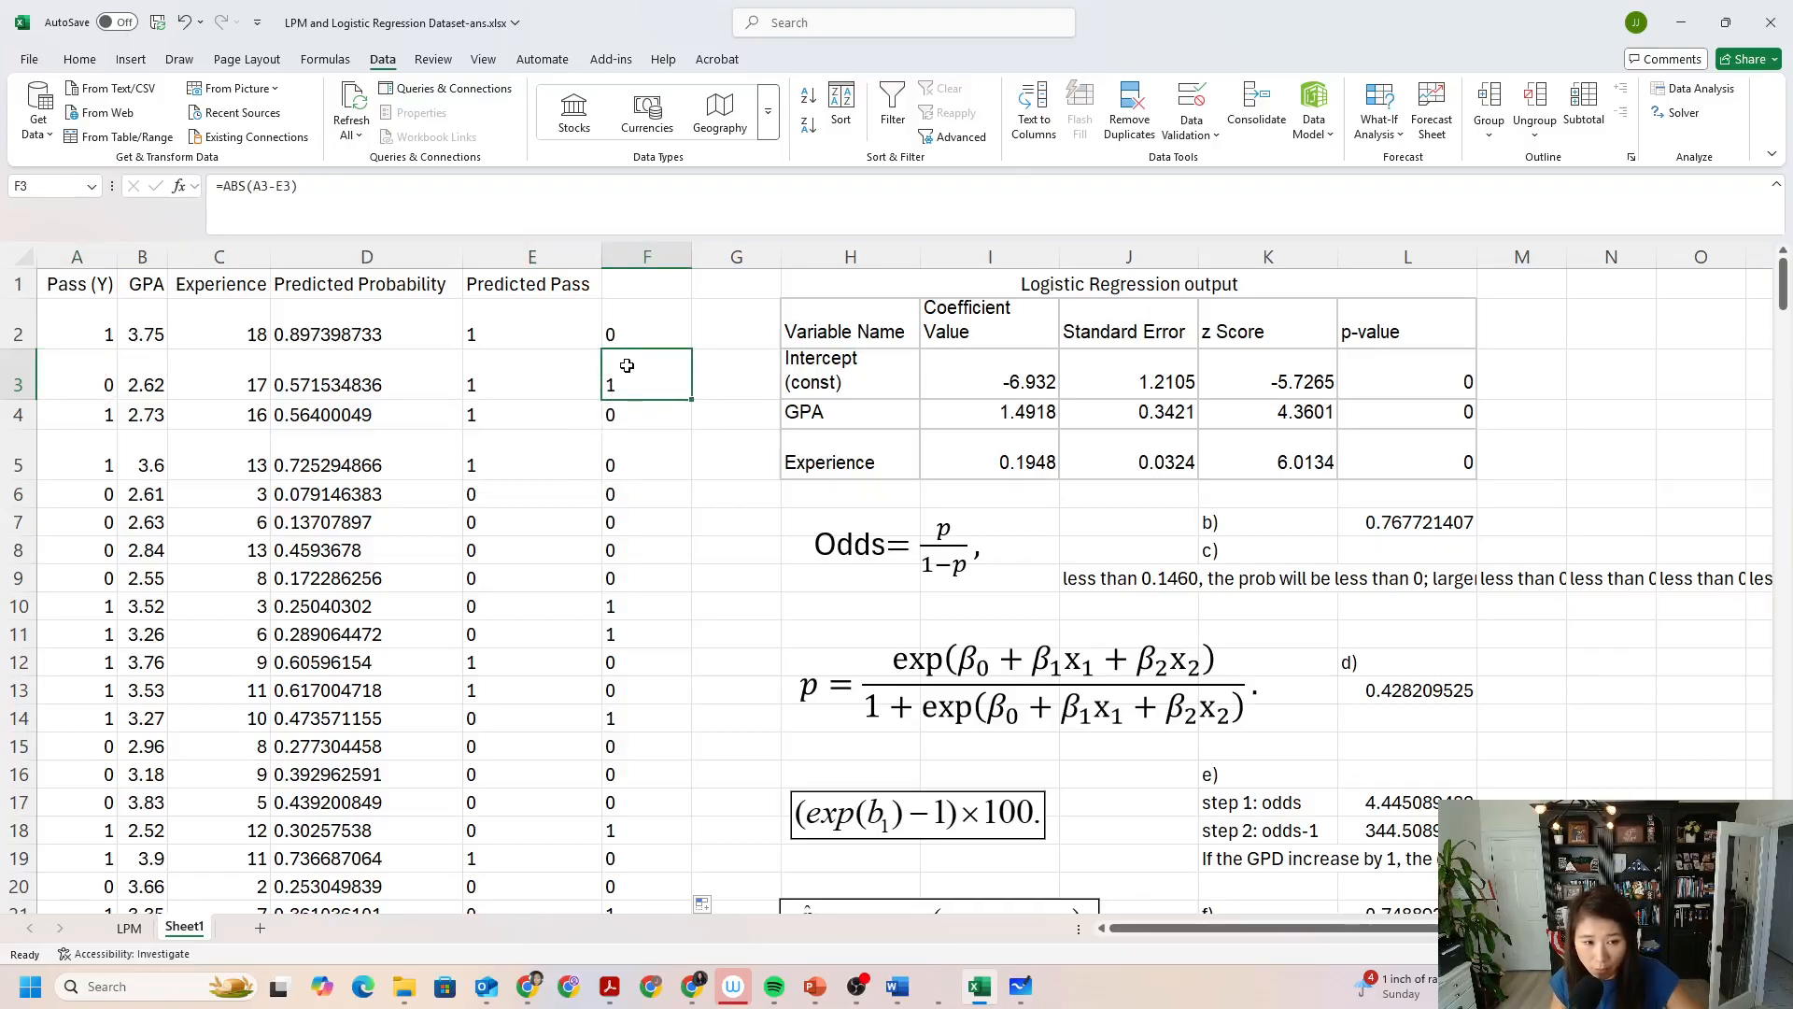
{"action": "left_click", "coordinate": [645, 342]}
{"action": "left_click", "coordinate": [649, 381]}
{"action": "left_click", "coordinate": [635, 497]}
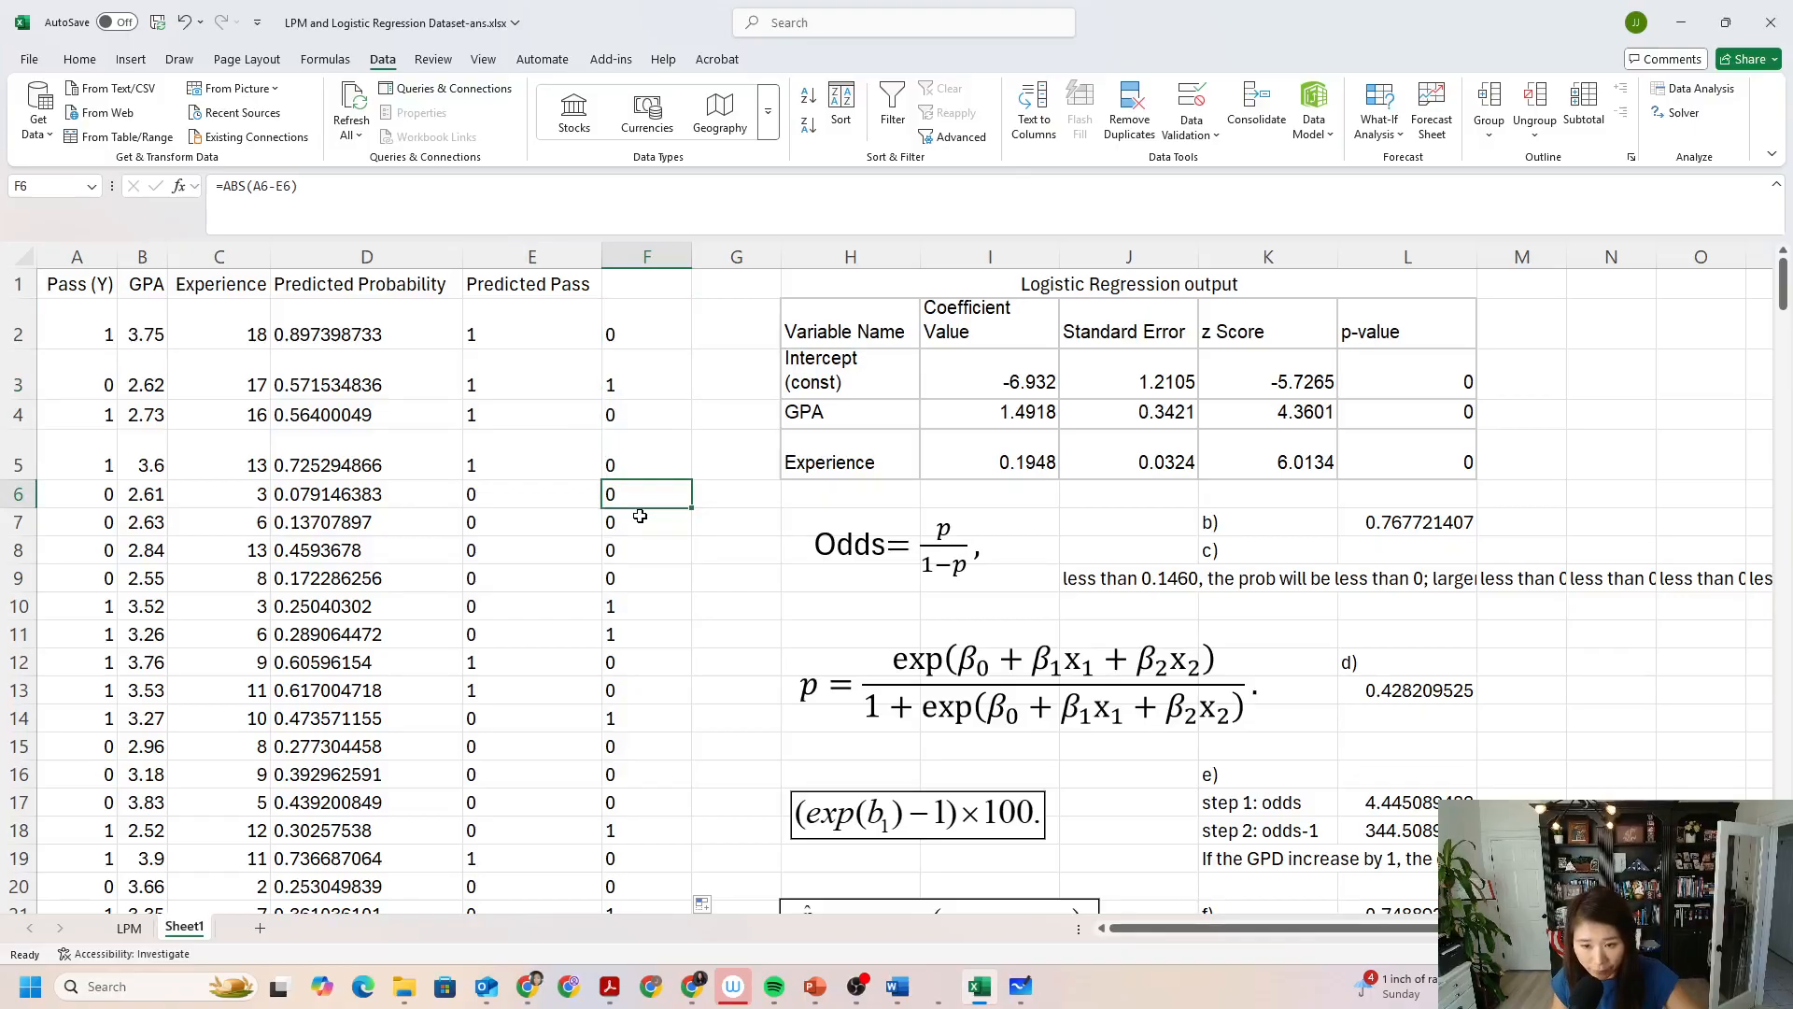
Enter the label "the number of inaccurate prediction" in E265, directly below the last data row.
{"action": "scroll", "coordinate": [640, 517], "scroll_direction": "down", "scroll_amount": 20}
{"action": "scroll", "coordinate": [641, 520], "scroll_direction": "down", "scroll_amount": 1}
{"action": "scroll", "coordinate": [645, 519], "scroll_direction": "up", "scroll_amount": 20}
{"action": "scroll", "coordinate": [649, 518], "scroll_direction": "down", "scroll_amount": 20}
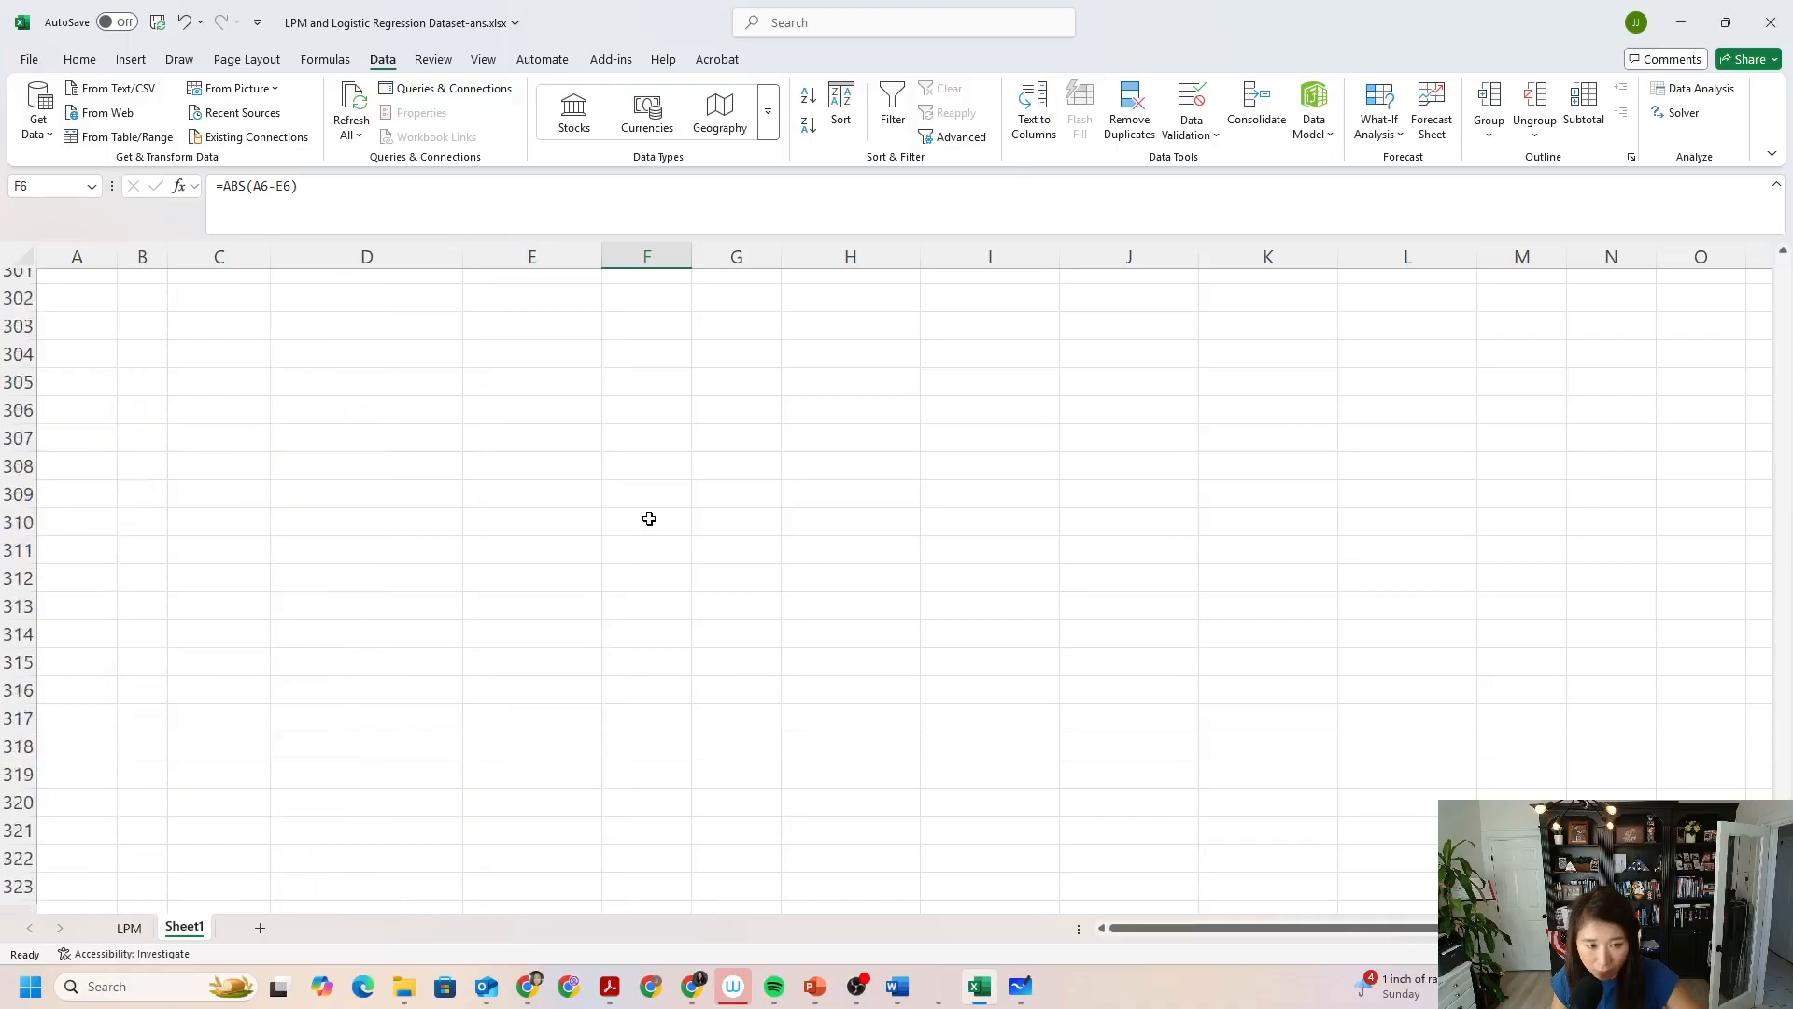
{"action": "scroll", "coordinate": [649, 517], "scroll_direction": "up", "scroll_amount": 9}
{"action": "scroll", "coordinate": [686, 504], "scroll_direction": "up", "scroll_amount": 10}
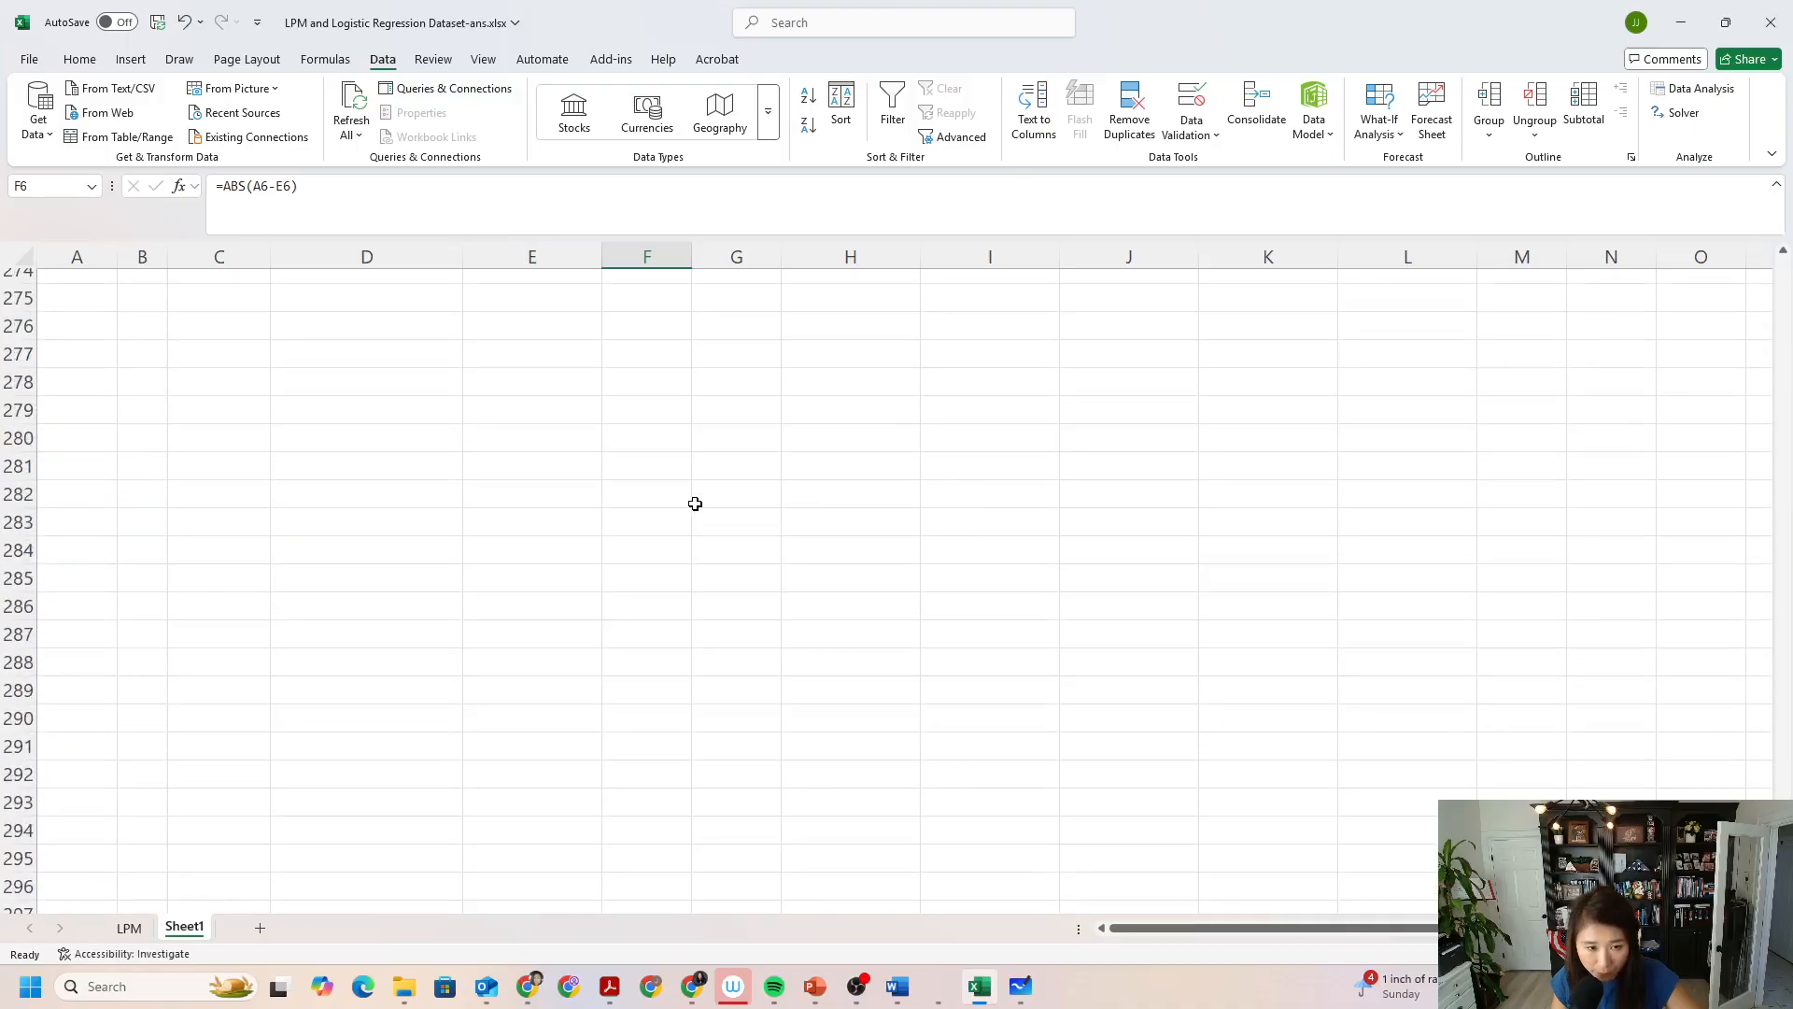
{"action": "left_click", "coordinate": [574, 448]}
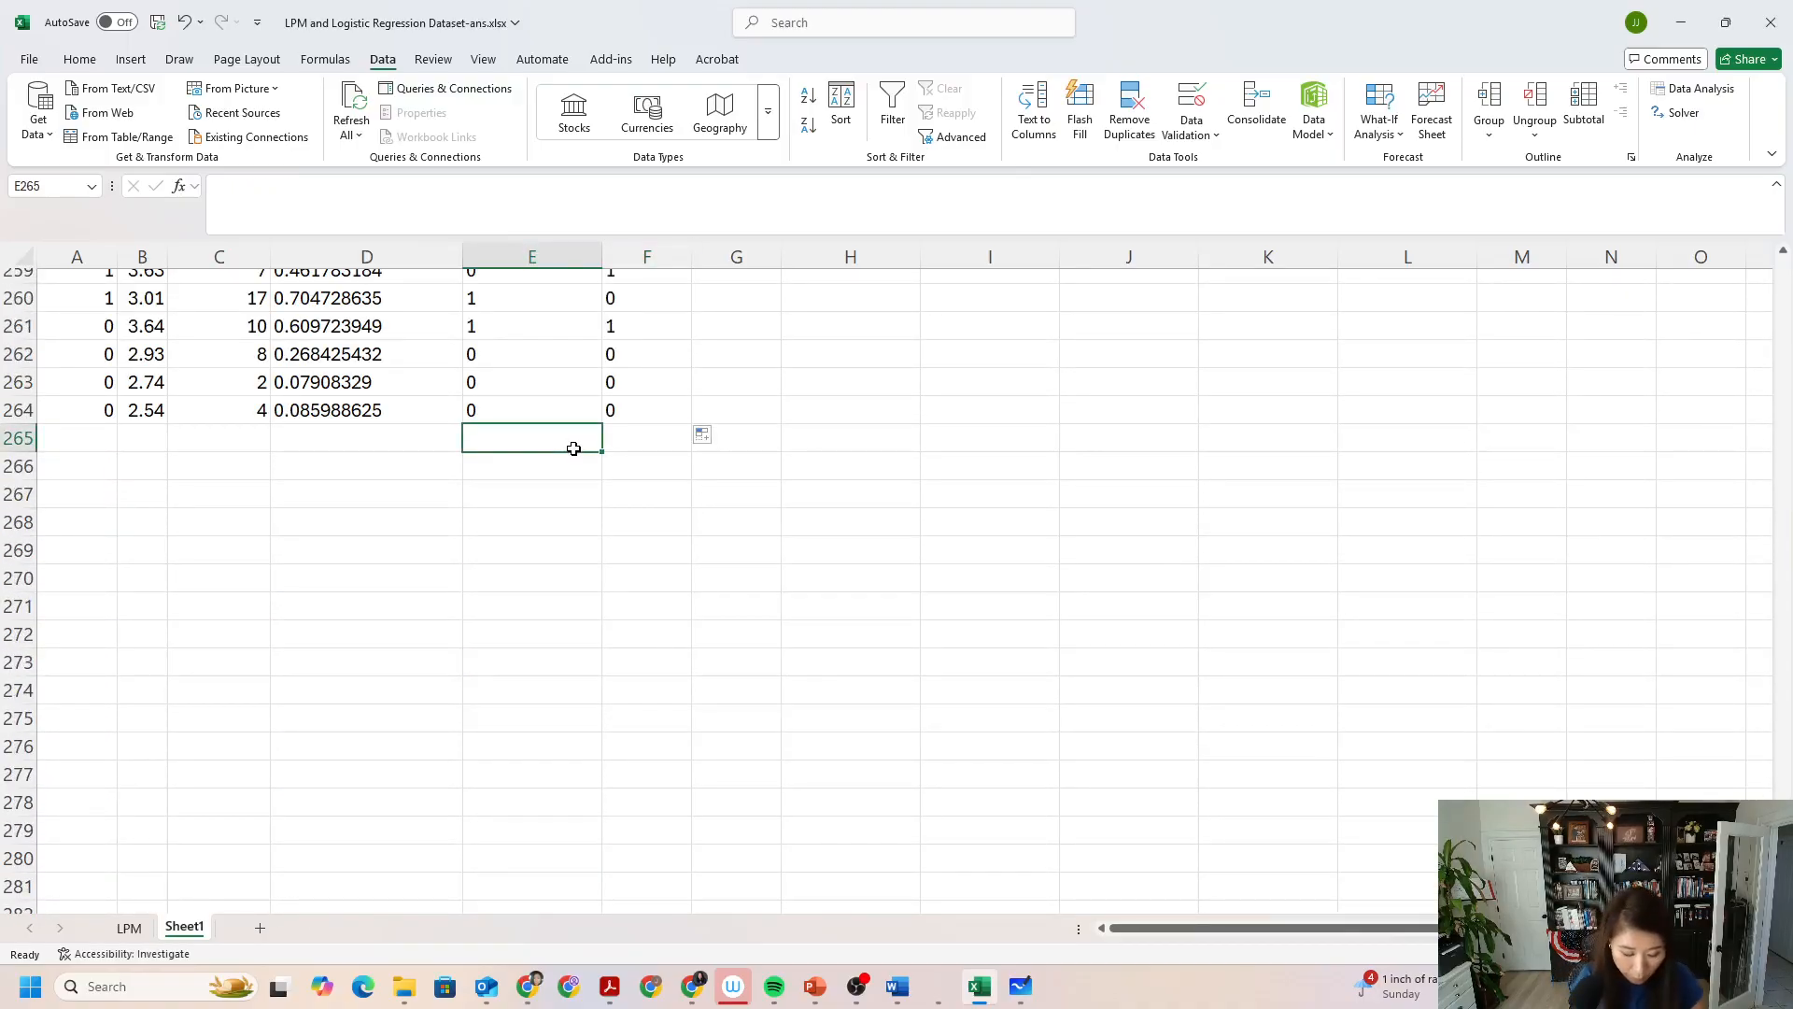
{"action": "type", "text": "the nubmber of inaccurately"}
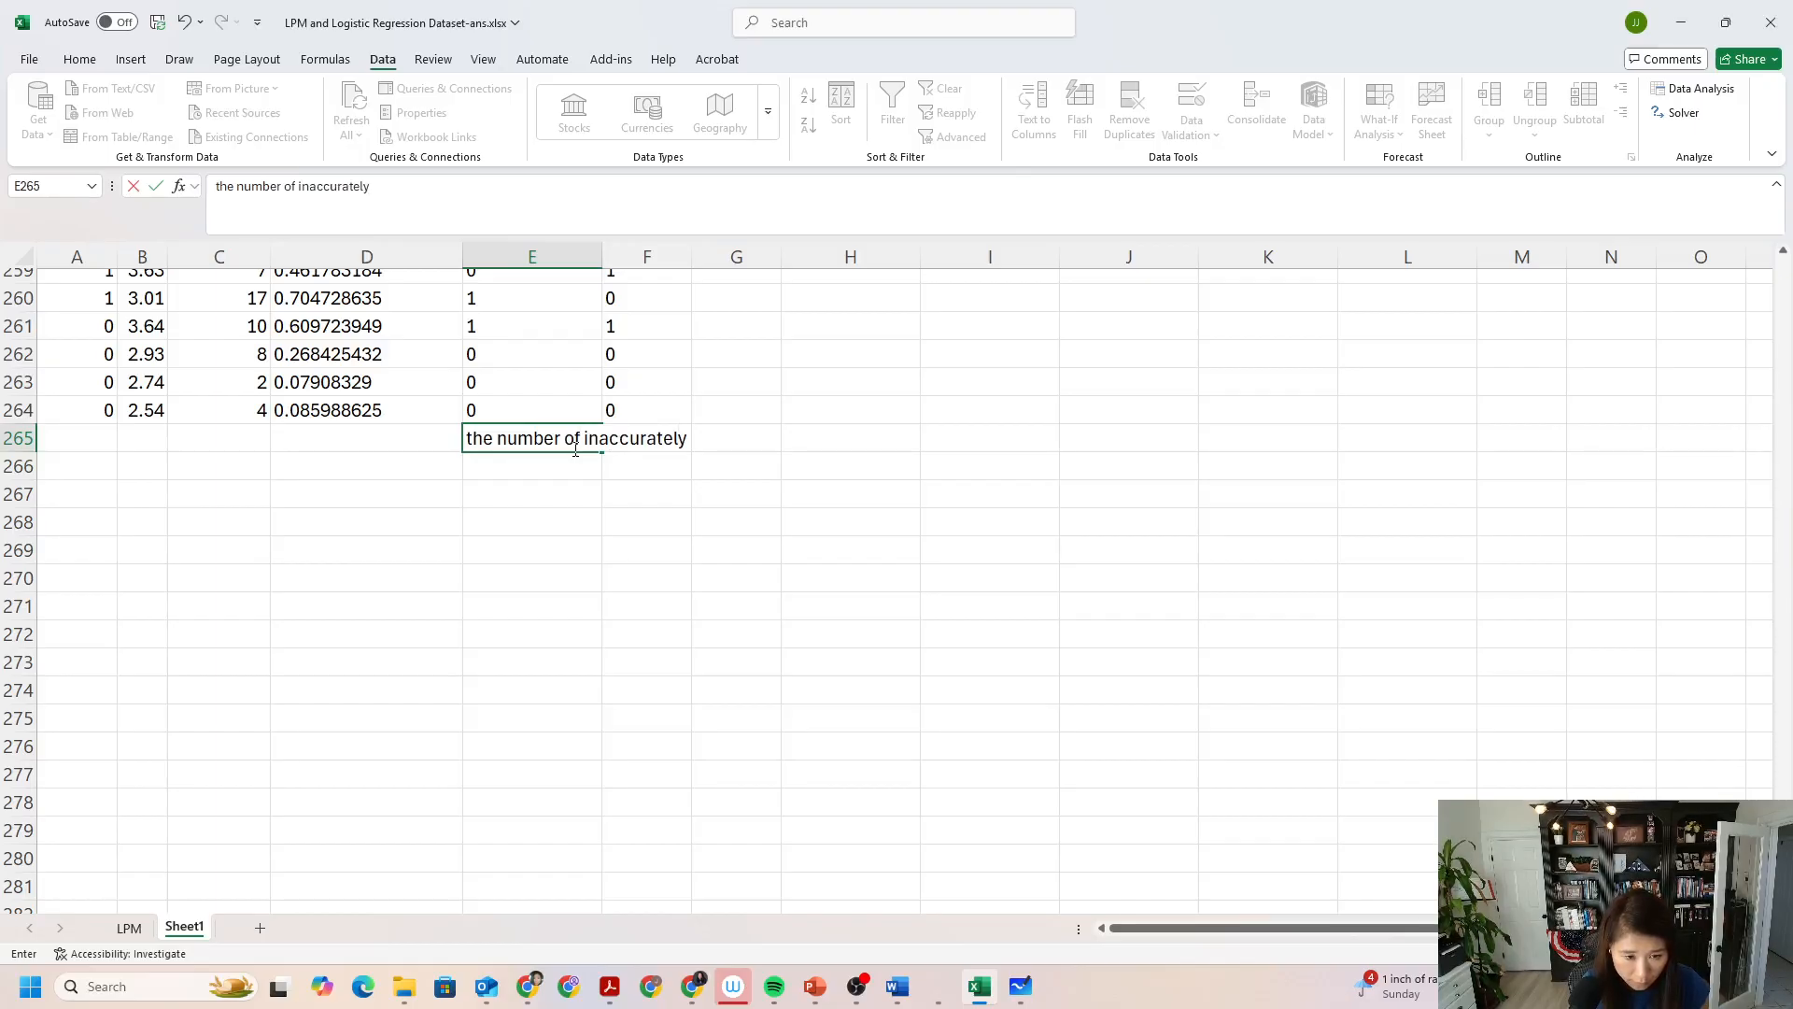
{"action": "type", "text": " predi"}
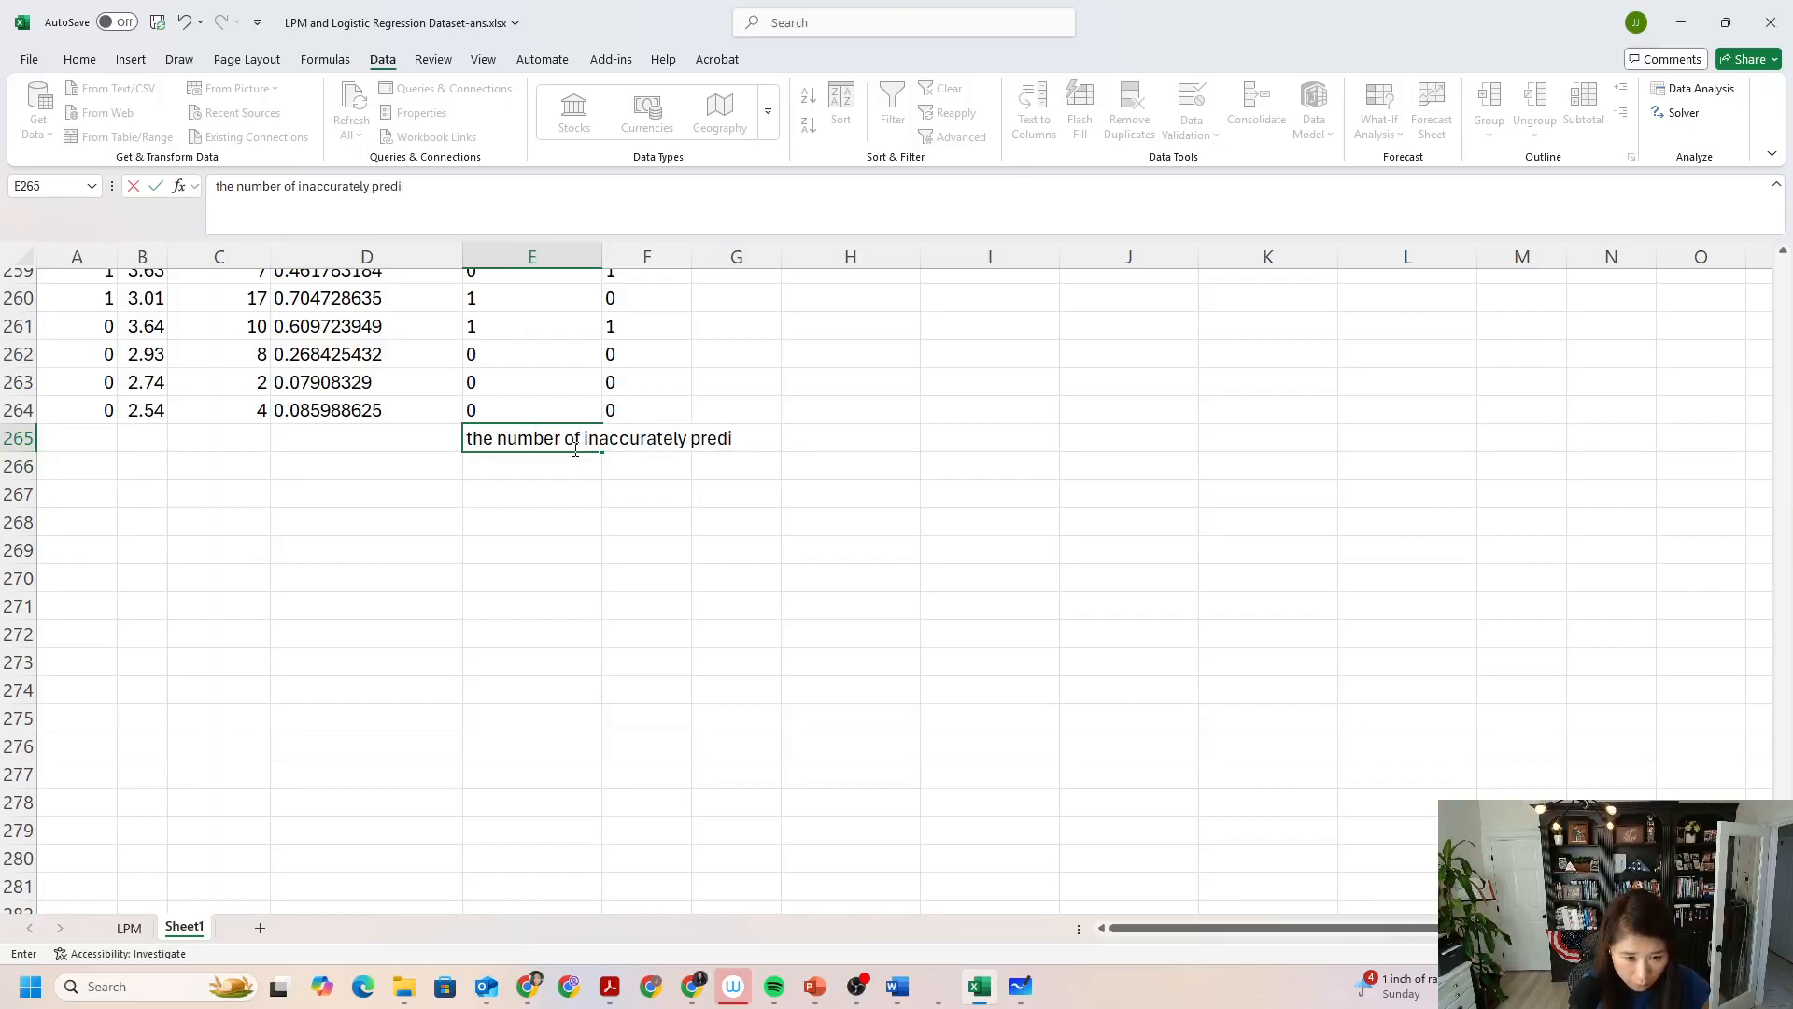
{"action": "key", "text": "BackSpace"}
{"action": "key", "text": "BackSpace"}
{"action": "key", "text": "BackSpace"}
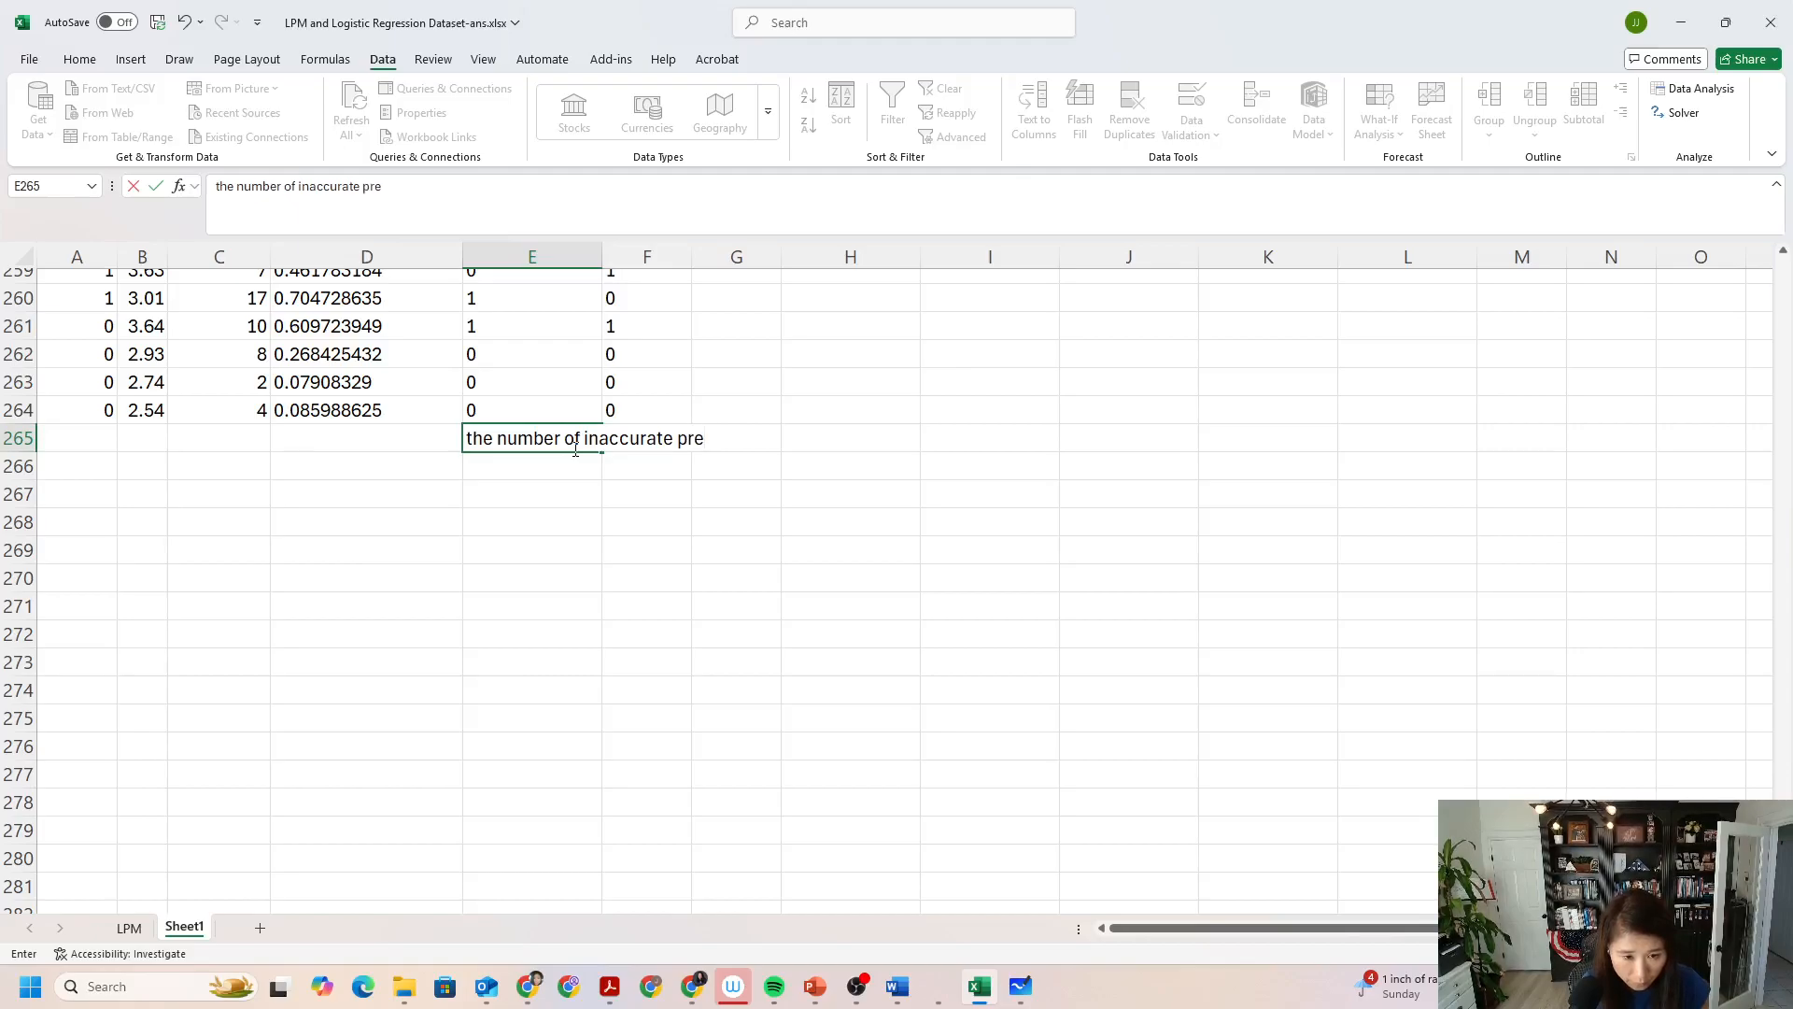
{"action": "type", "text": "tion"}
{"action": "key", "text": "Return"}
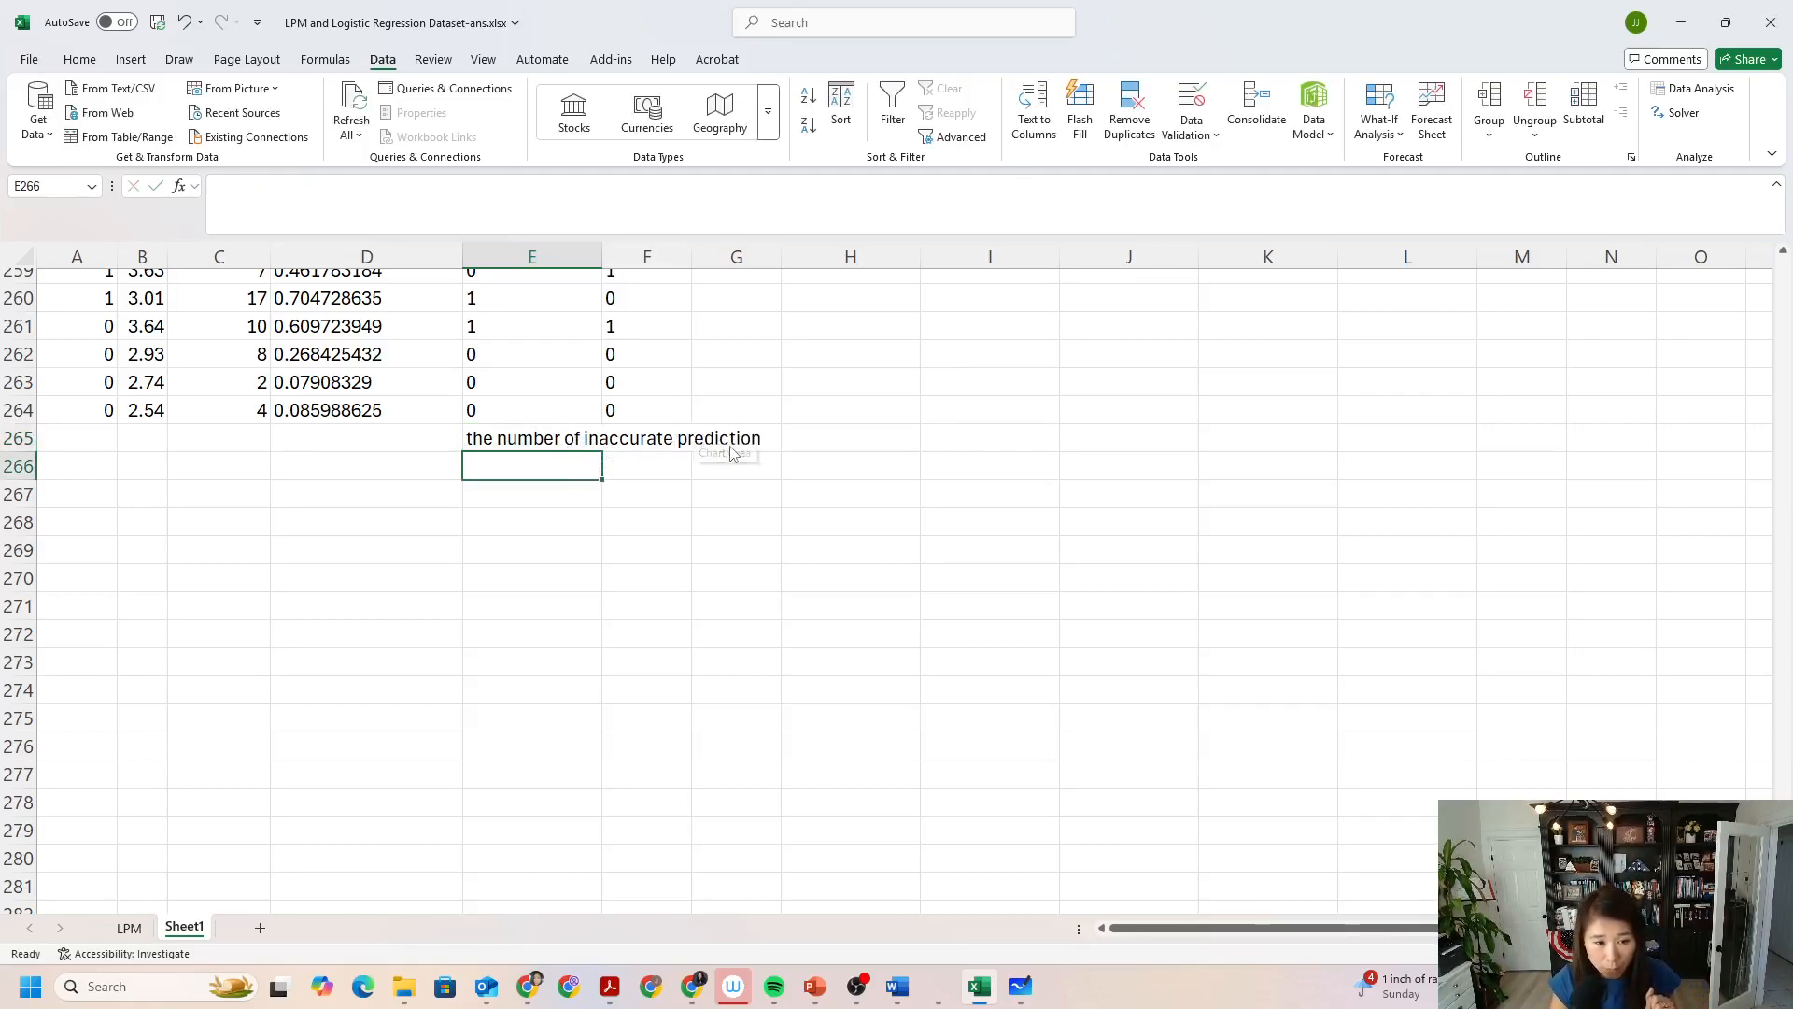
Enter =SUM(F2:F264) in H265 to count the inaccurate predictions.
{"action": "left_click", "coordinate": [833, 435]}
{"action": "type", "text": "="}
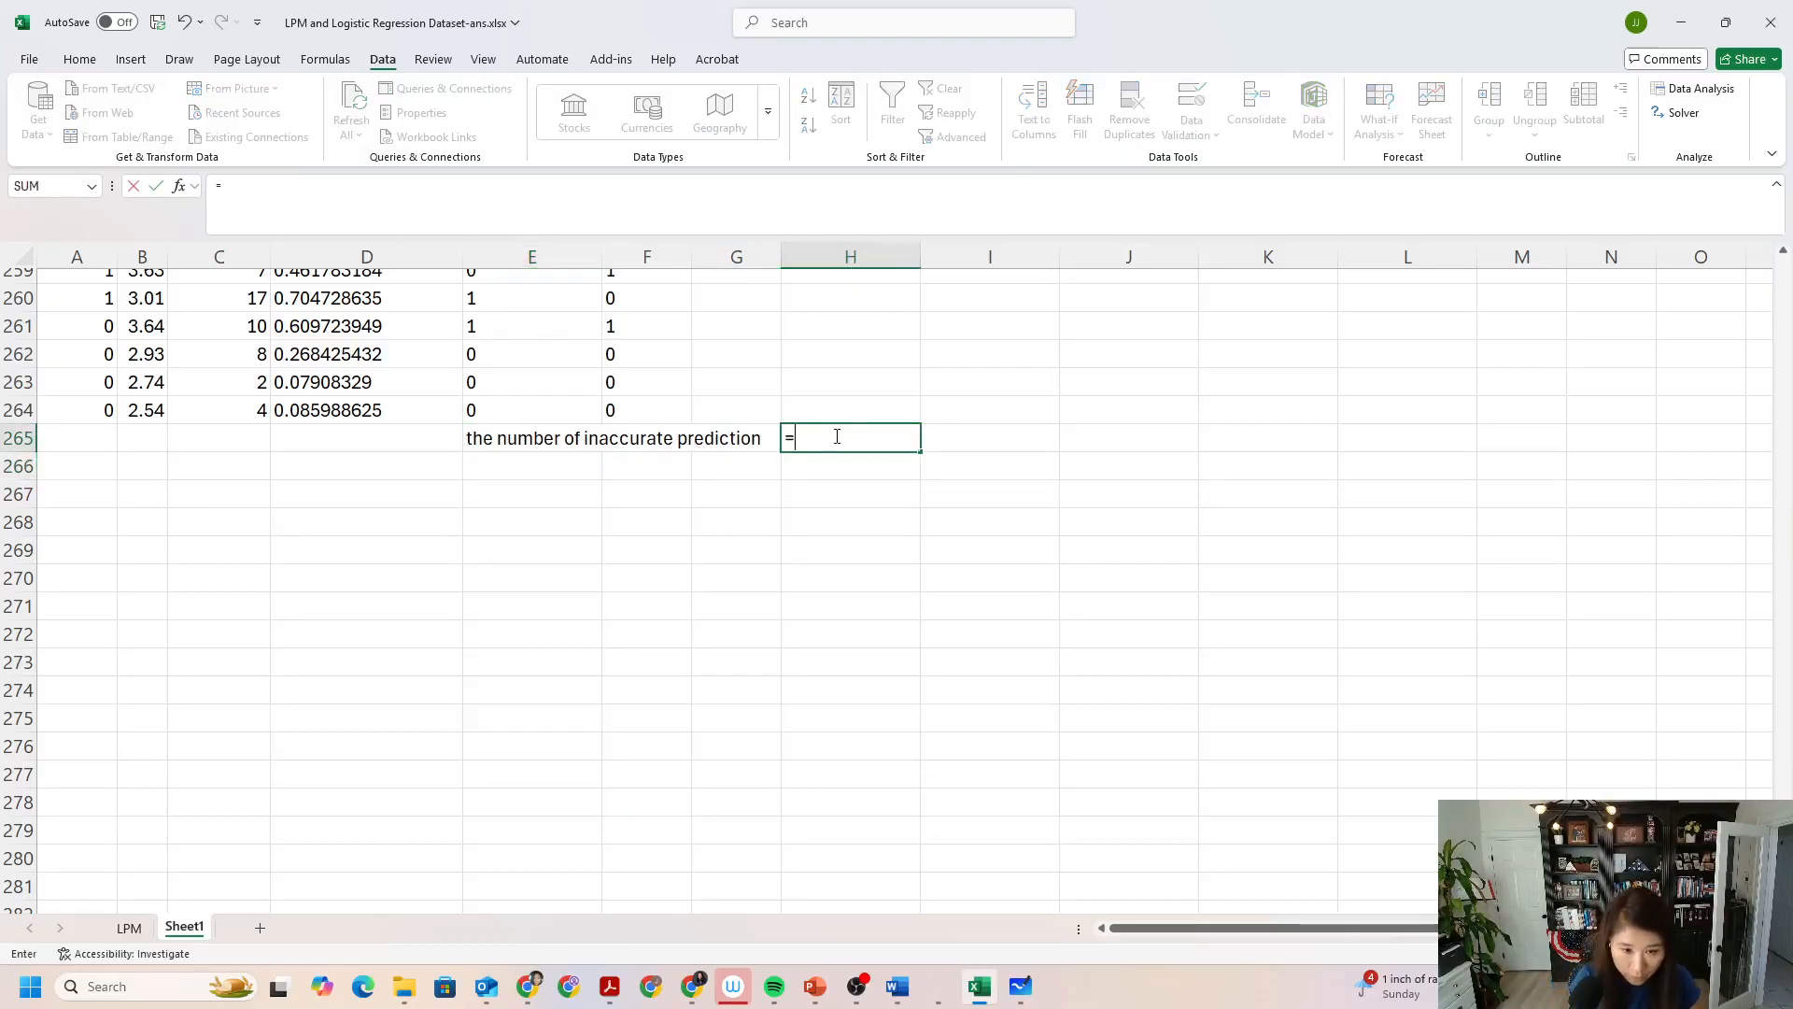
{"action": "type", "text": "sum("}
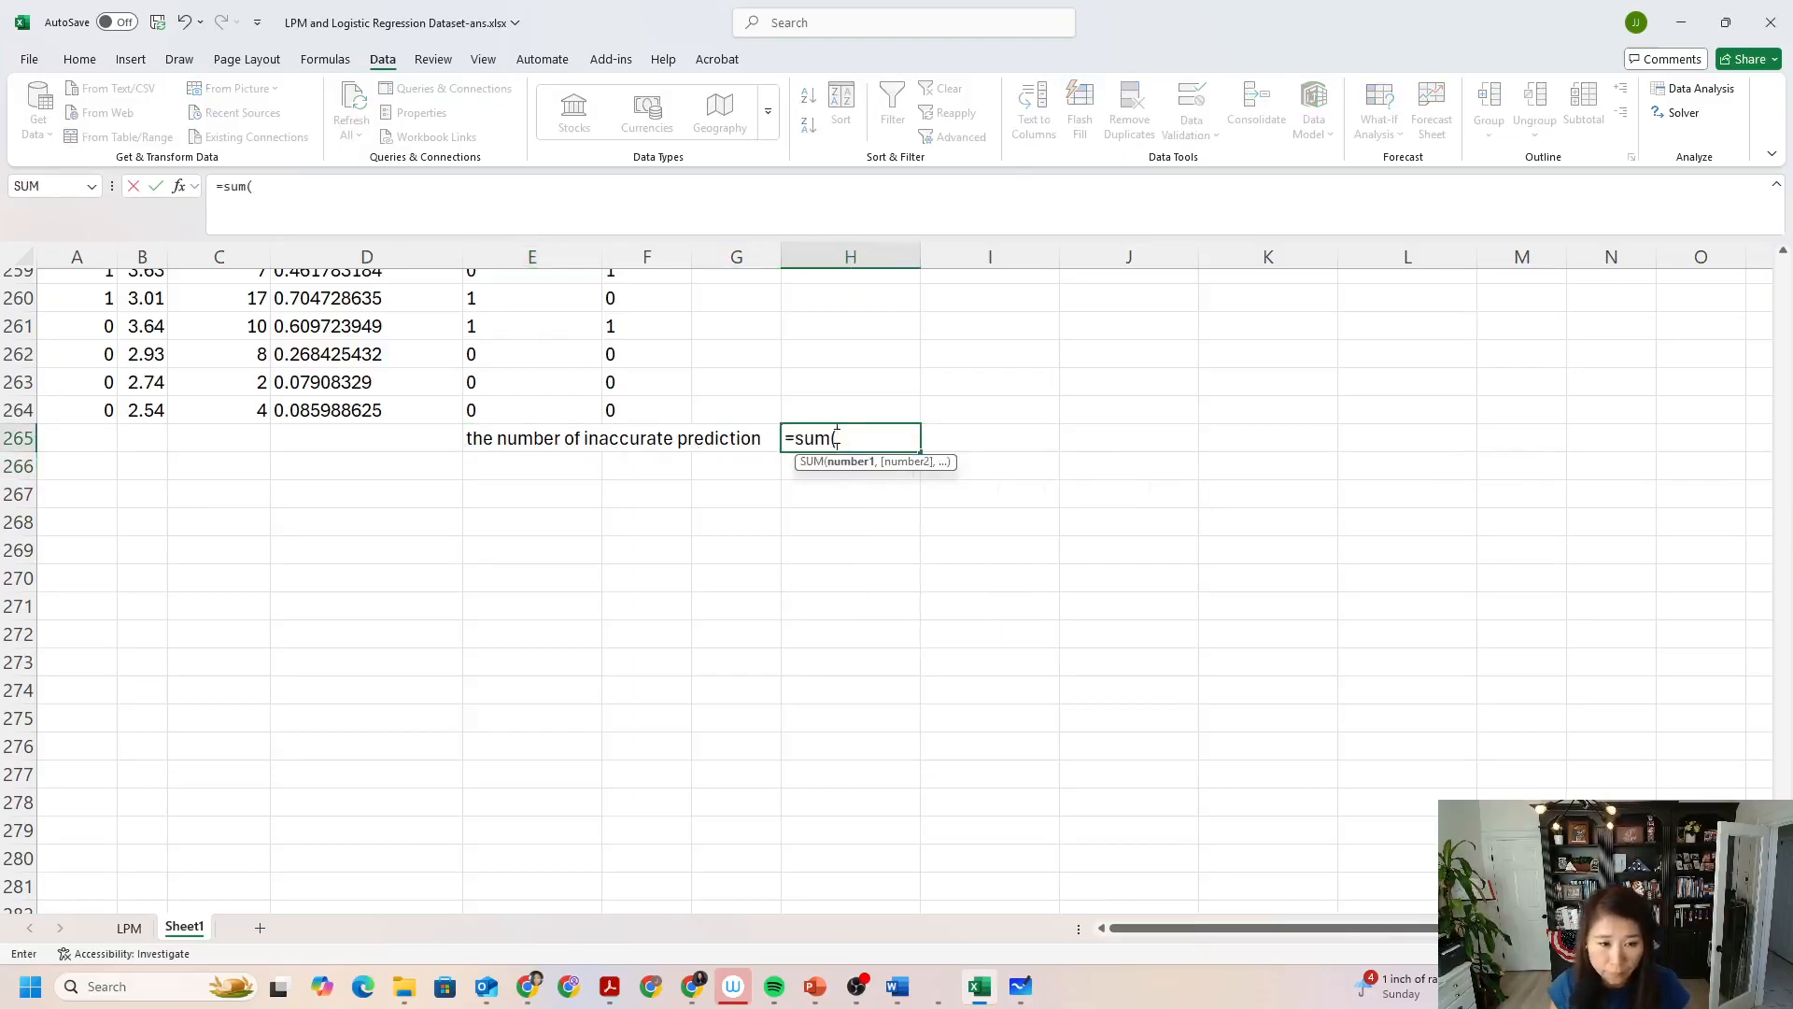
{"action": "left_click_drag", "start_coordinate": [632, 413], "coordinate": [646, 308]}
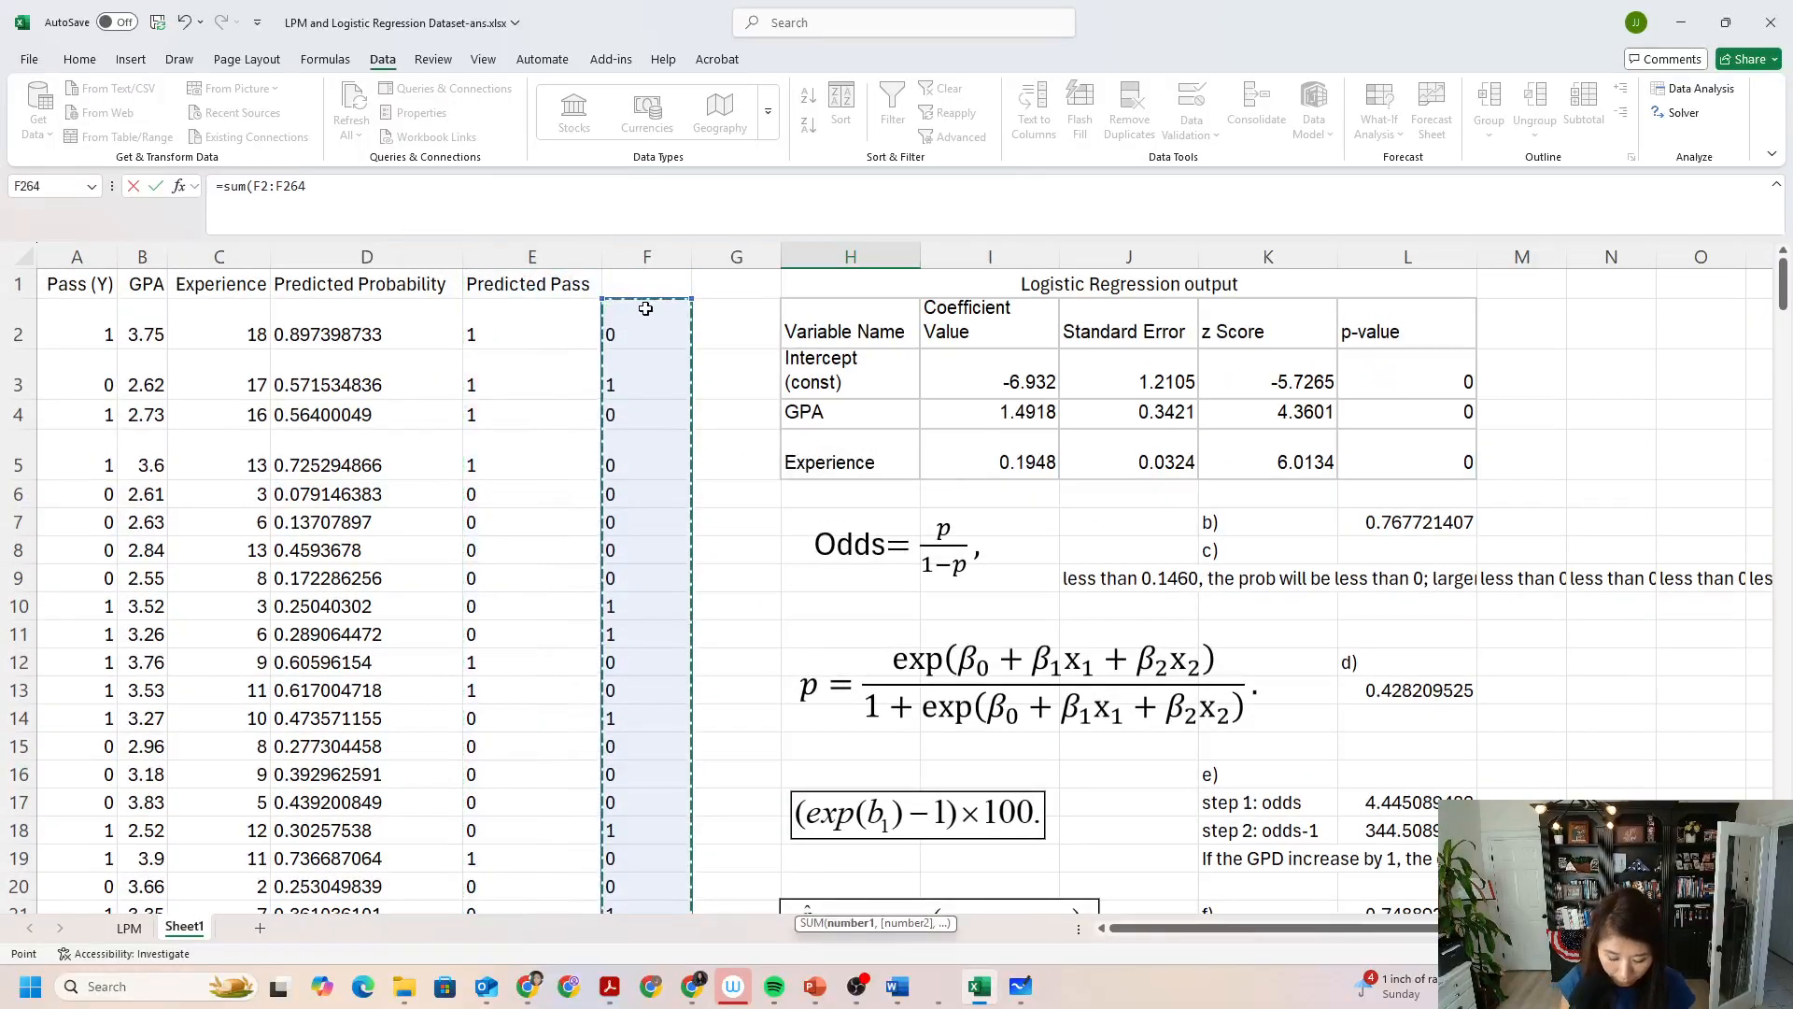
{"action": "type", "text": ")"}
{"action": "key", "text": "Return"}
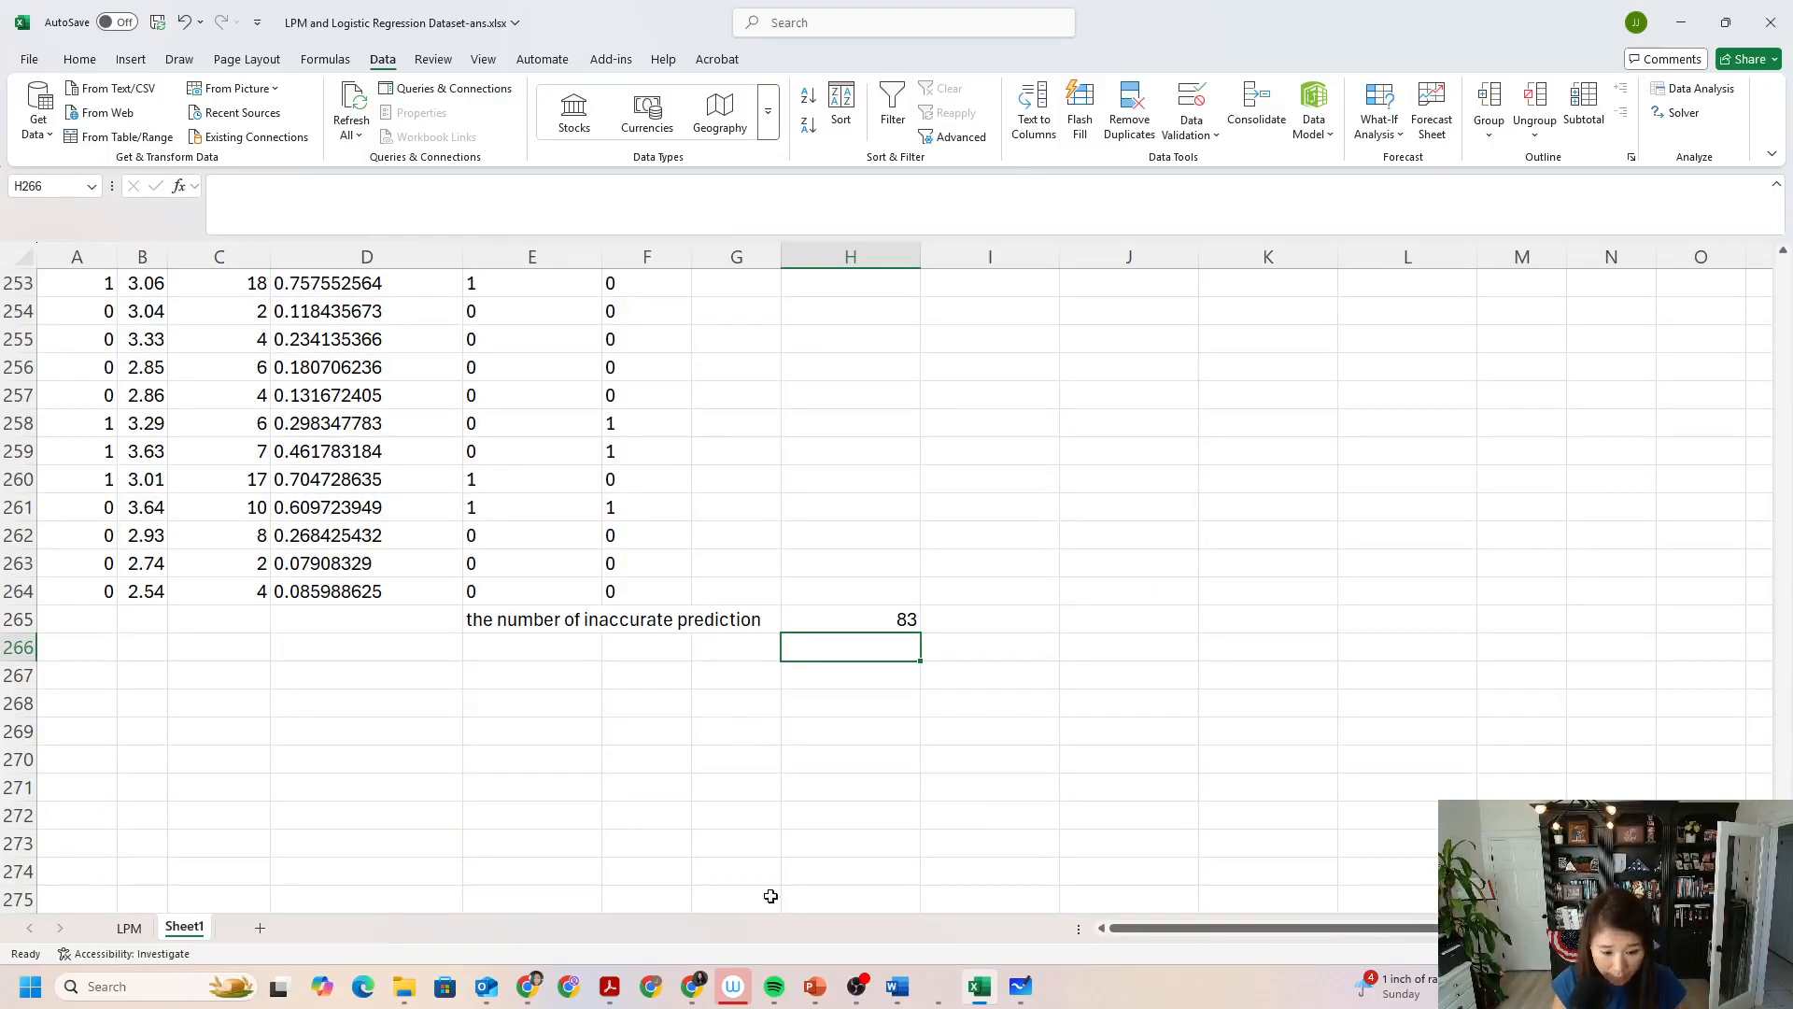
Switch to the Word case document, read the number of employees in the case description, and return to the Excel workbook.
{"action": "left_click", "coordinate": [906, 986]}
{"action": "left_click", "coordinate": [945, 914]}
{"action": "scroll", "coordinate": [819, 458], "scroll_direction": "up", "scroll_amount": 3}
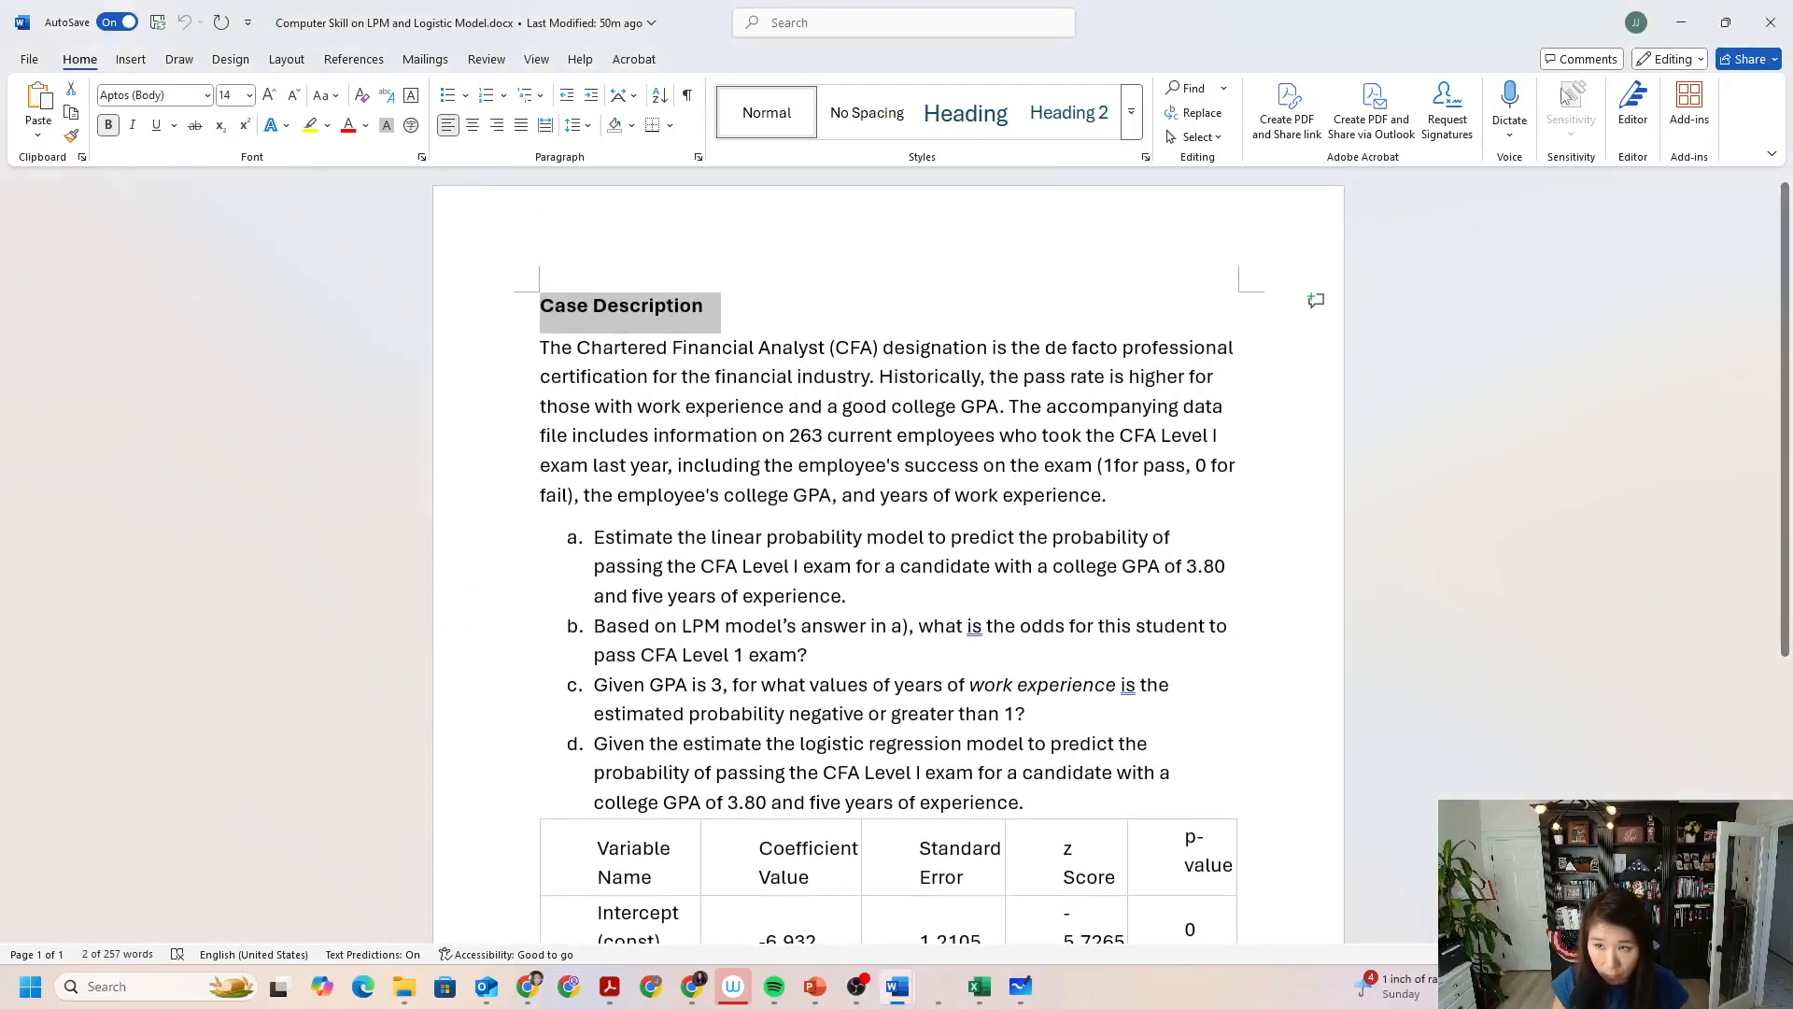
{"action": "key", "text": "alt+Tab"}
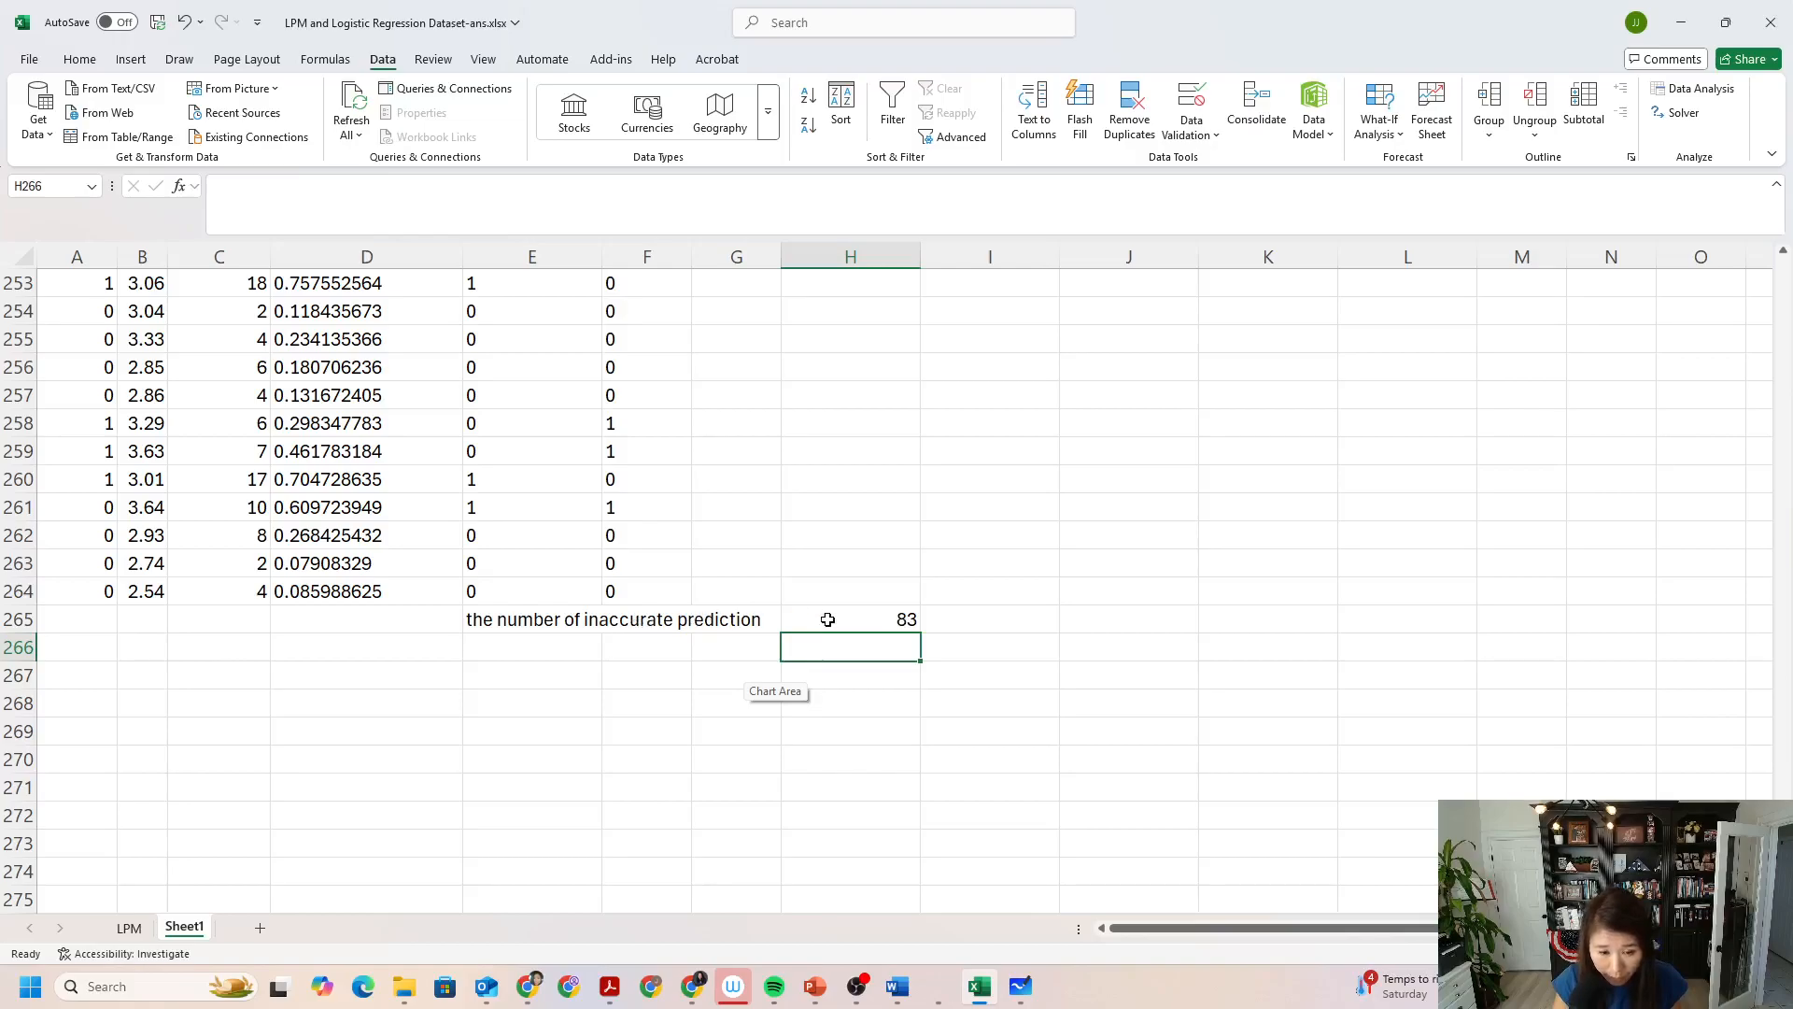
Label E266 "total number of observation" and enter 263 in H266.
{"action": "left_click", "coordinate": [521, 648]}
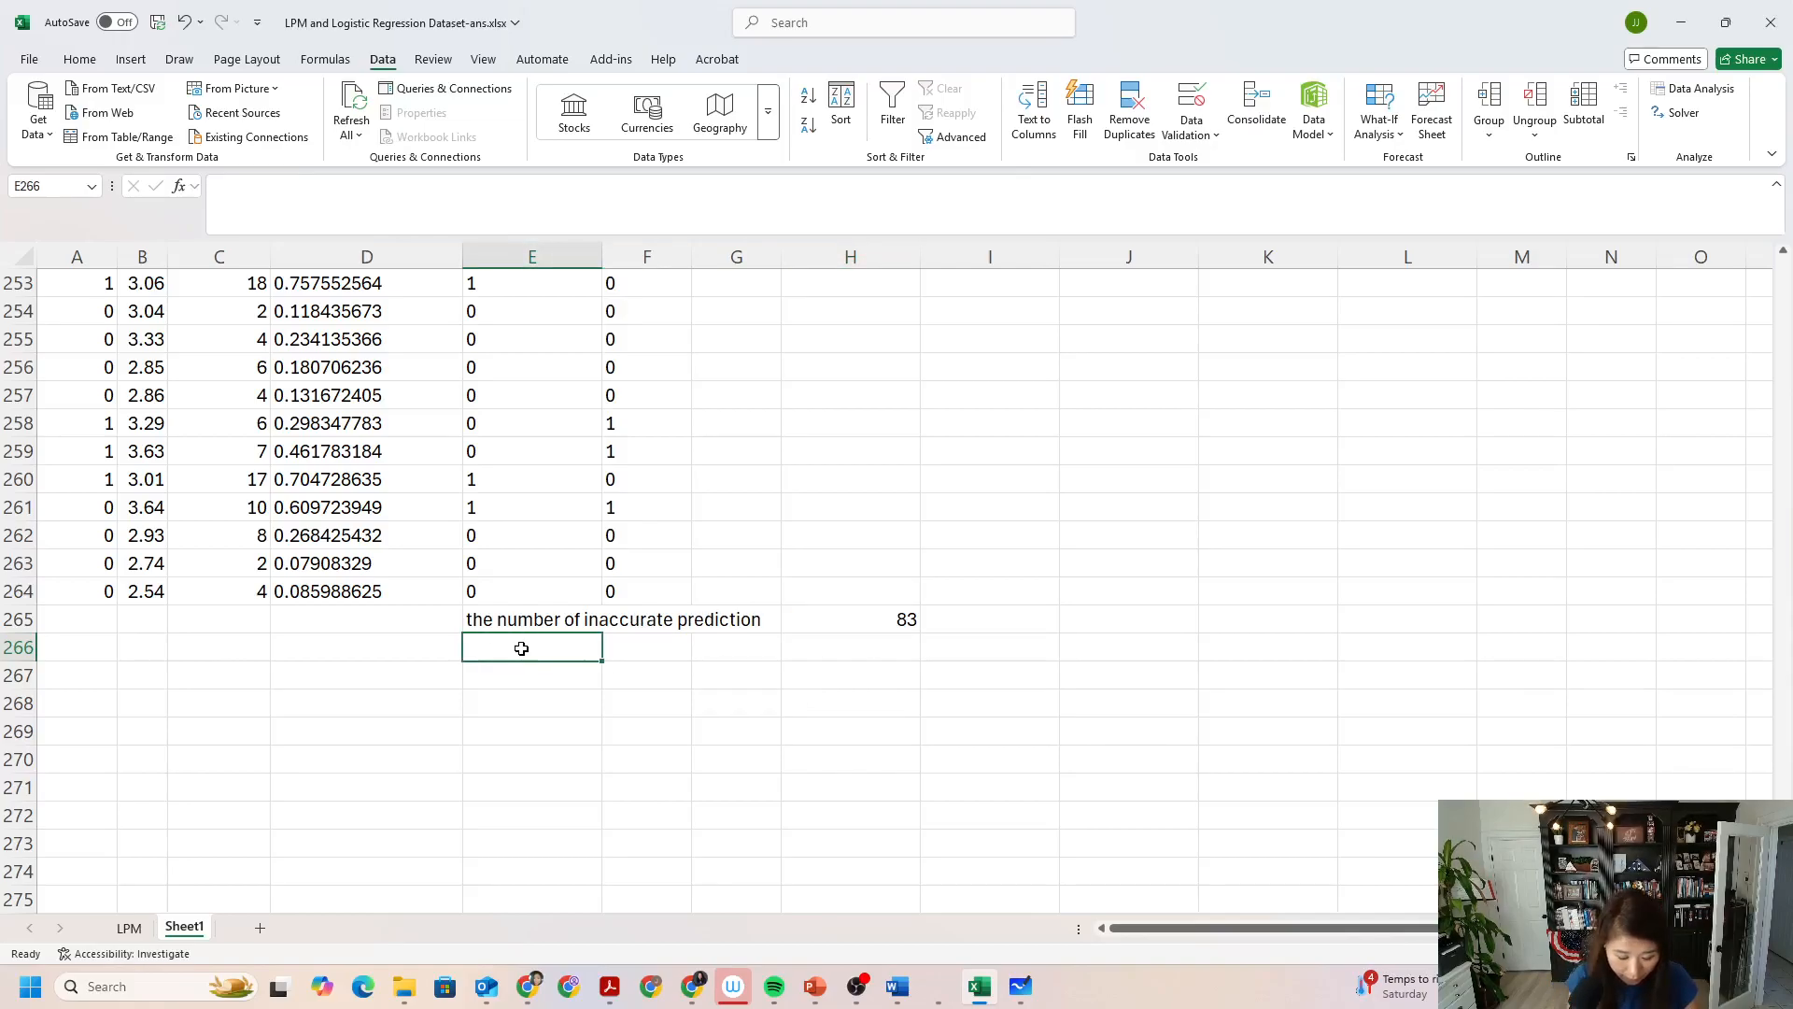
{"action": "type", "text": "total nu"}
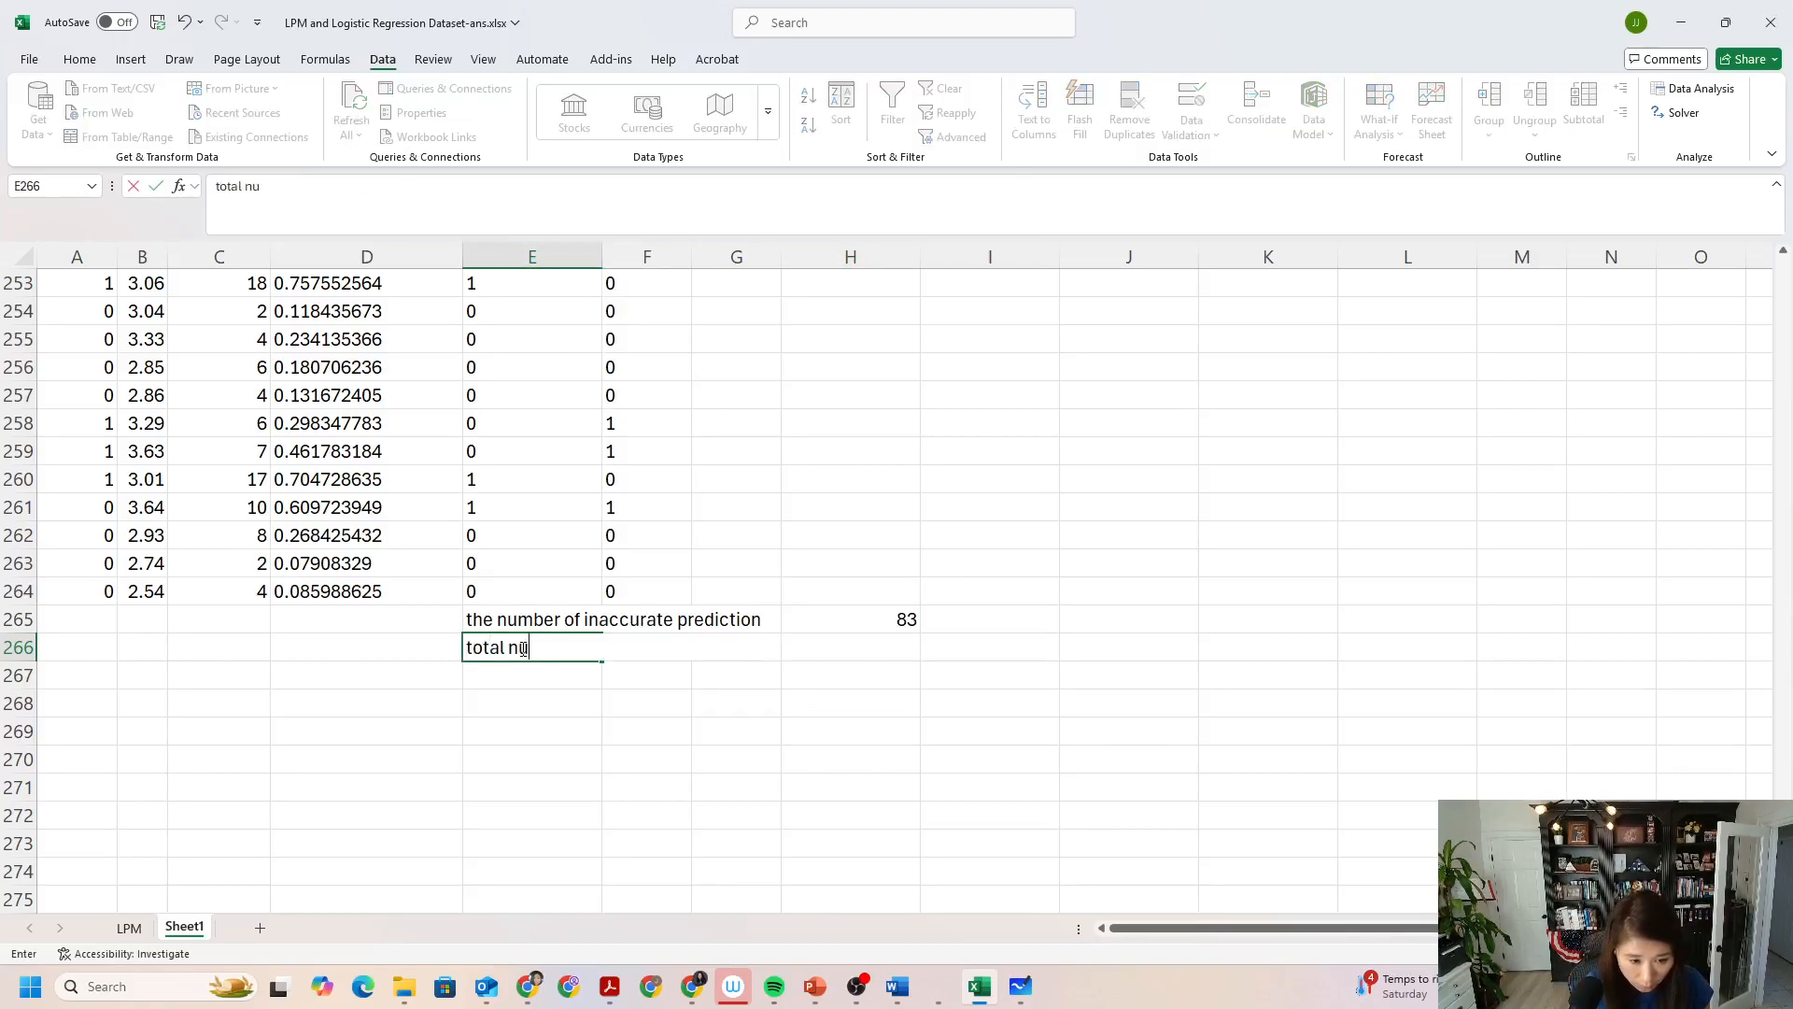
{"action": "type", "text": "mber of obserea"}
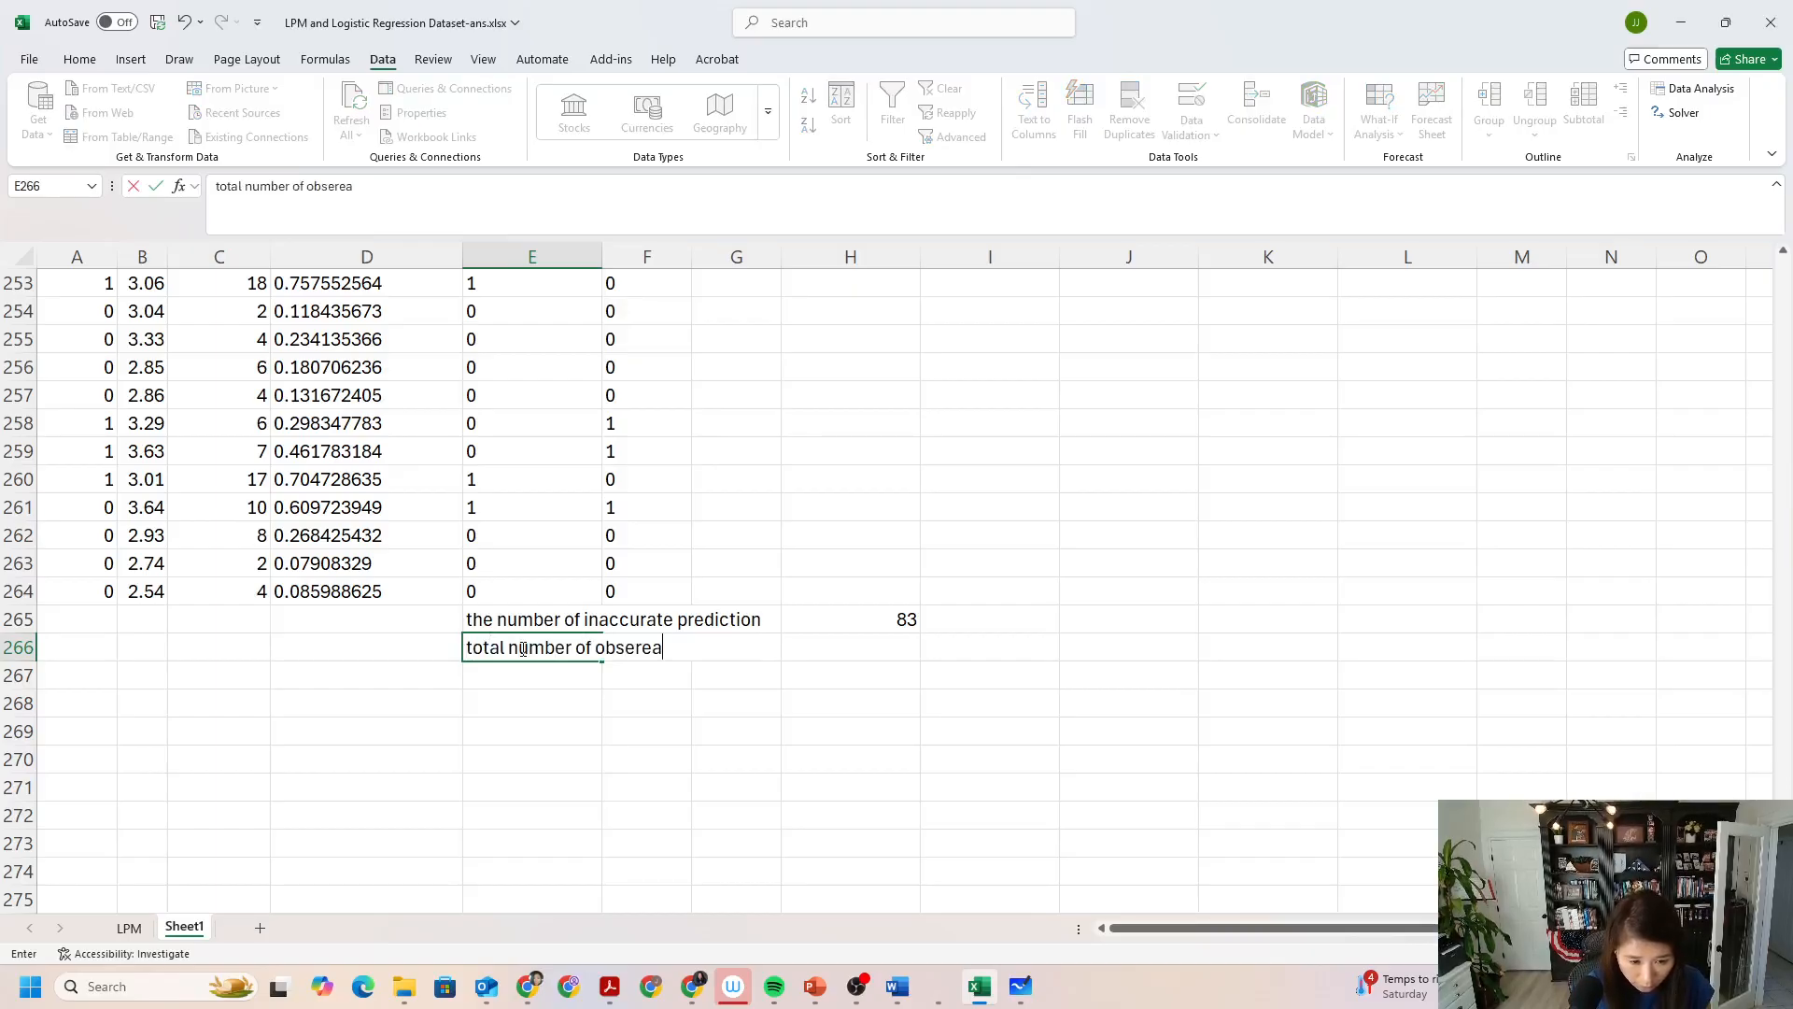
{"action": "key", "text": "BackSpace"}
{"action": "key", "text": "BackSpace"}
{"action": "type", "text": "vation"}
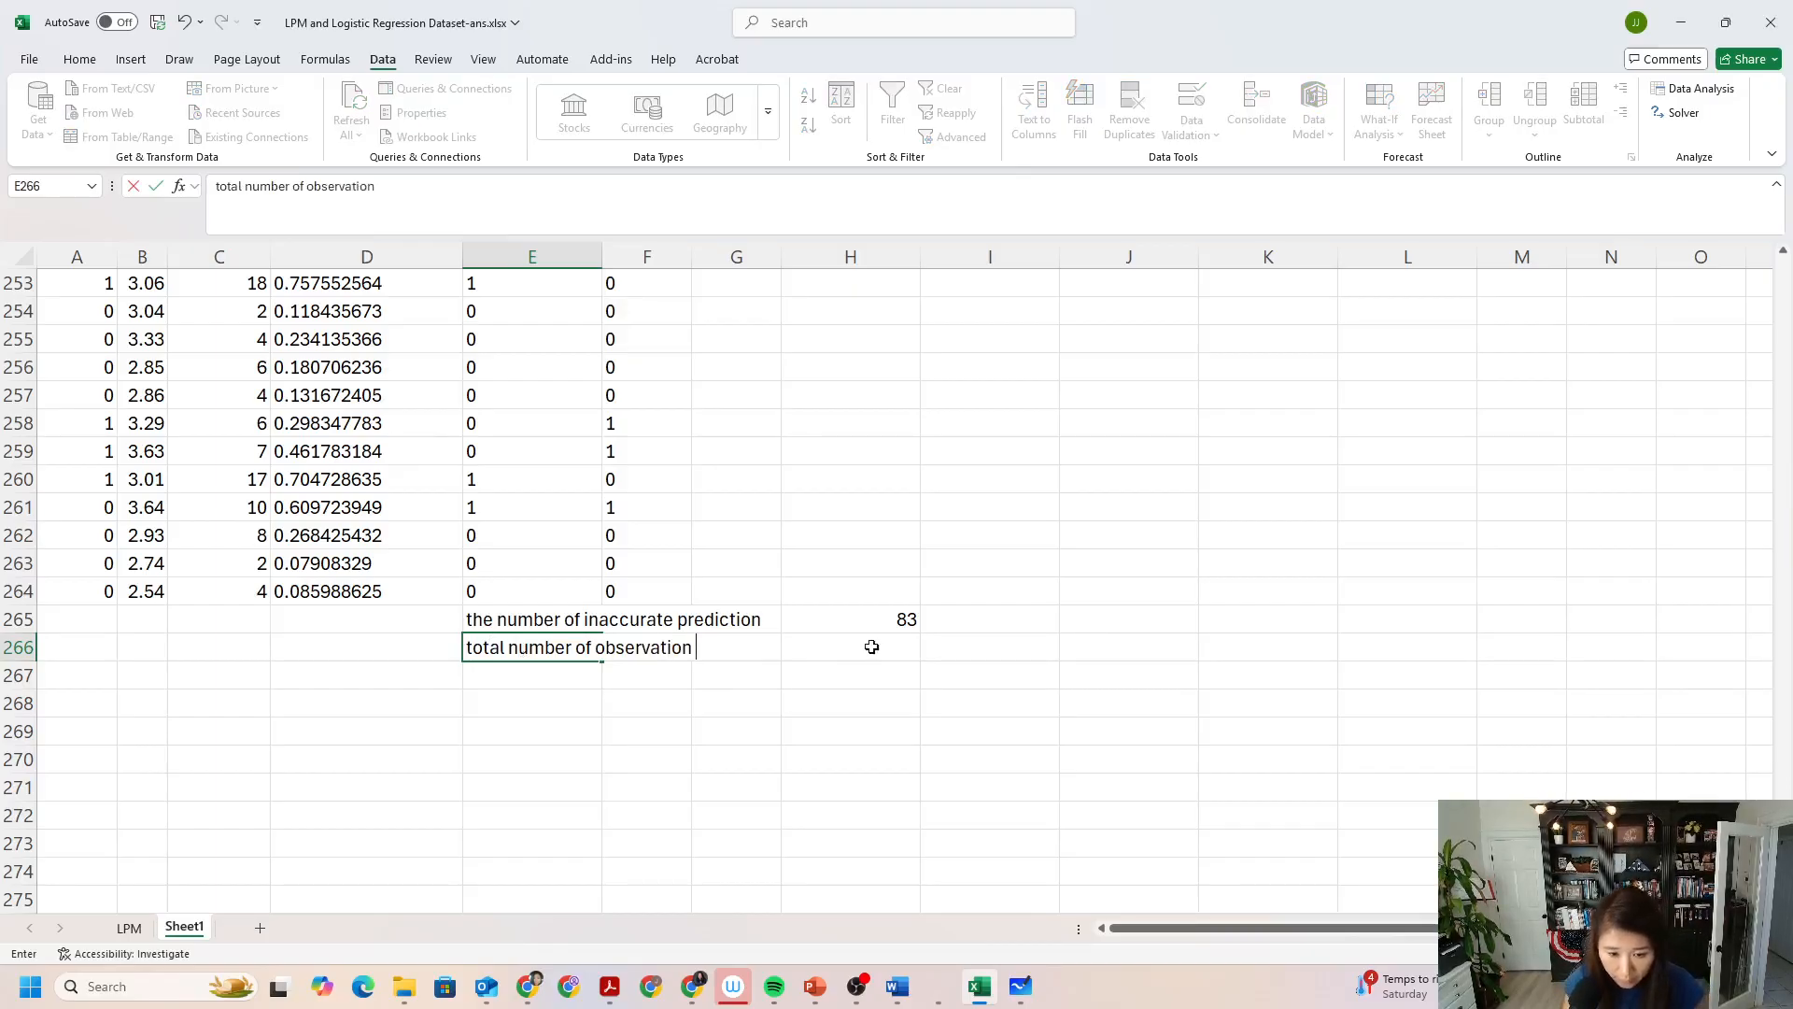
{"action": "left_click", "coordinate": [822, 647]}
{"action": "type", "text": "263"}
{"action": "key", "text": "Return"}
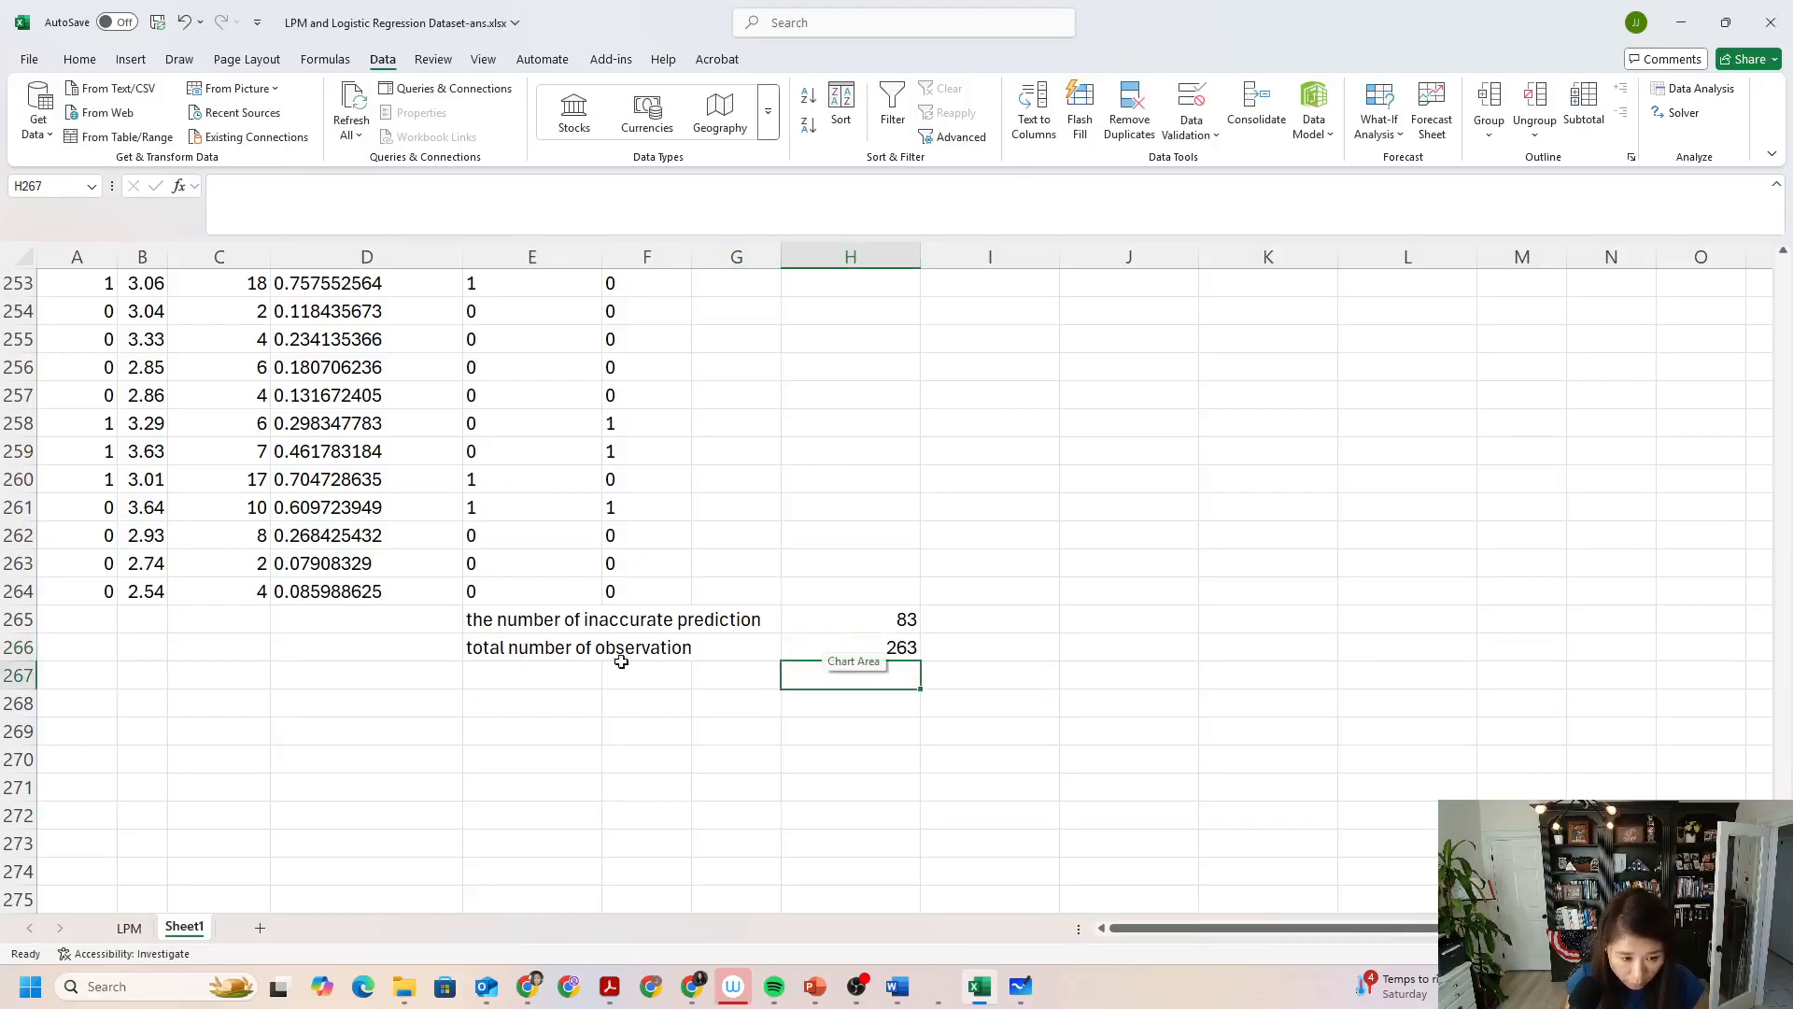
Label E267 "the number of accurate prediction" by adapting the wording of the inaccurate prediction label.
{"action": "left_click", "coordinate": [592, 679]}
{"action": "type", "text": "the m"}
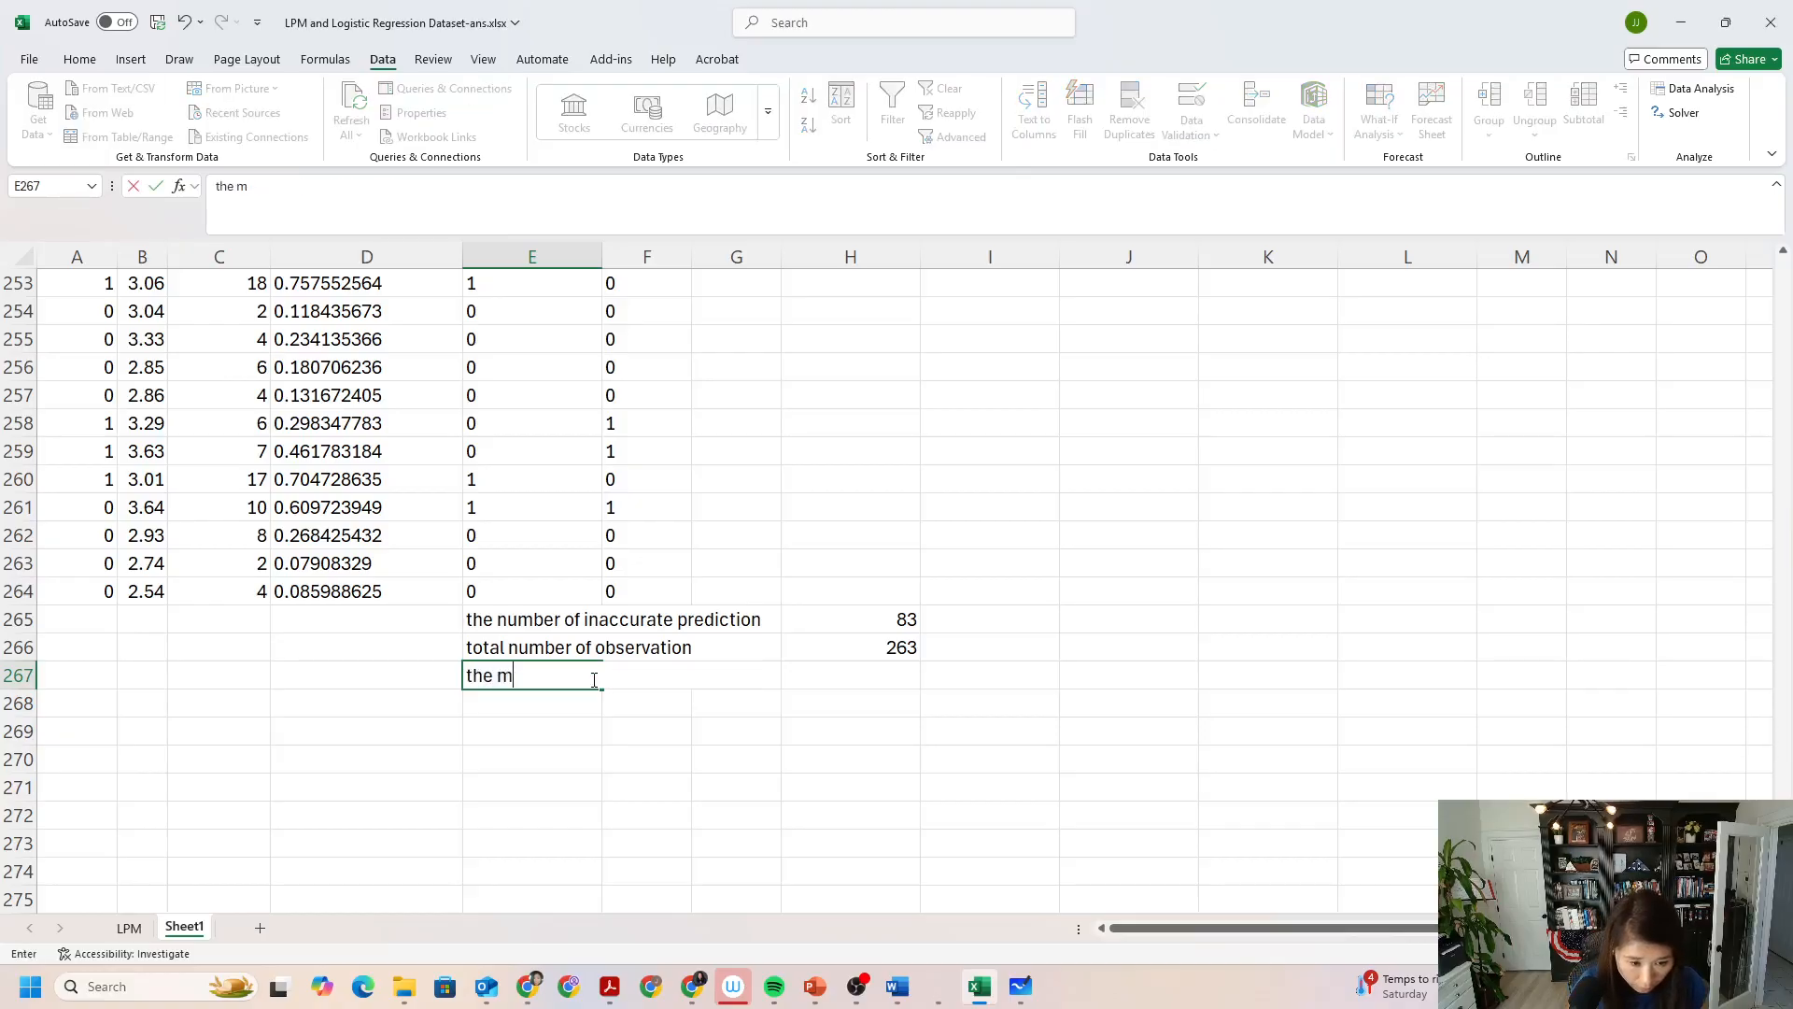
{"action": "key", "text": "BackSpace"}
{"action": "type", "text": "n"}
{"action": "left_click", "coordinate": [598, 676]}
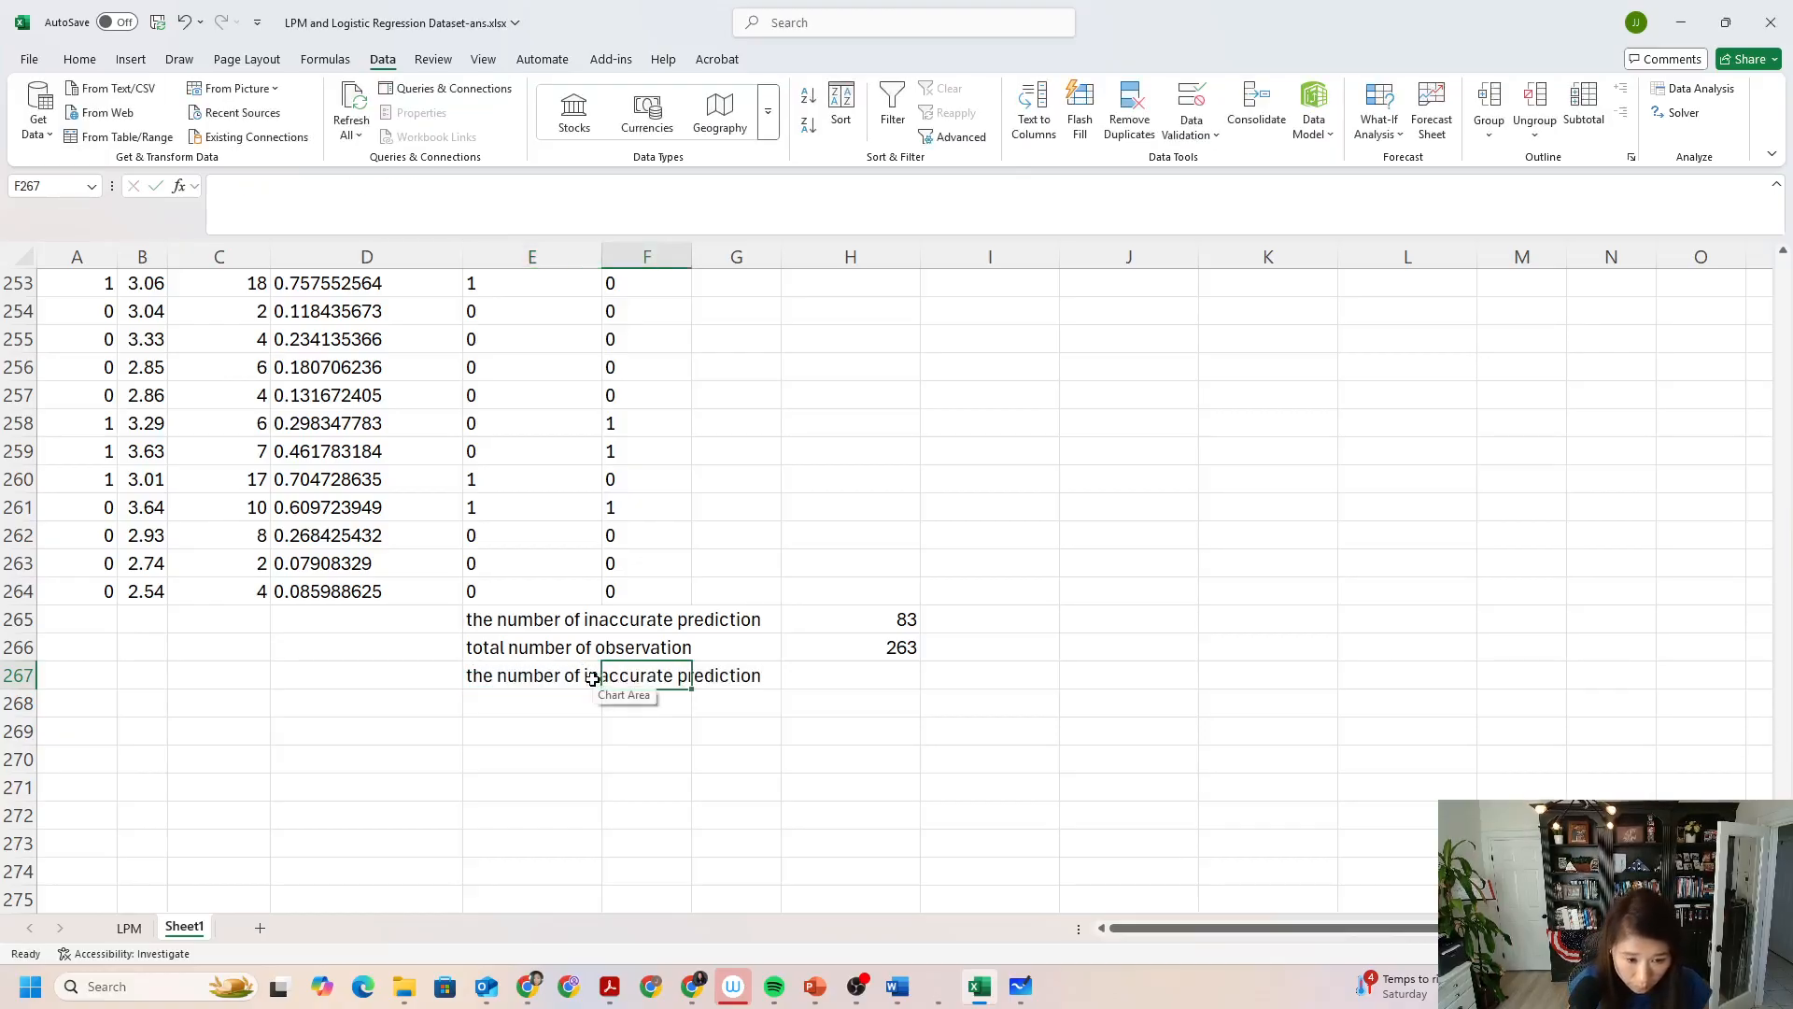
{"action": "left_click", "coordinate": [310, 187]}
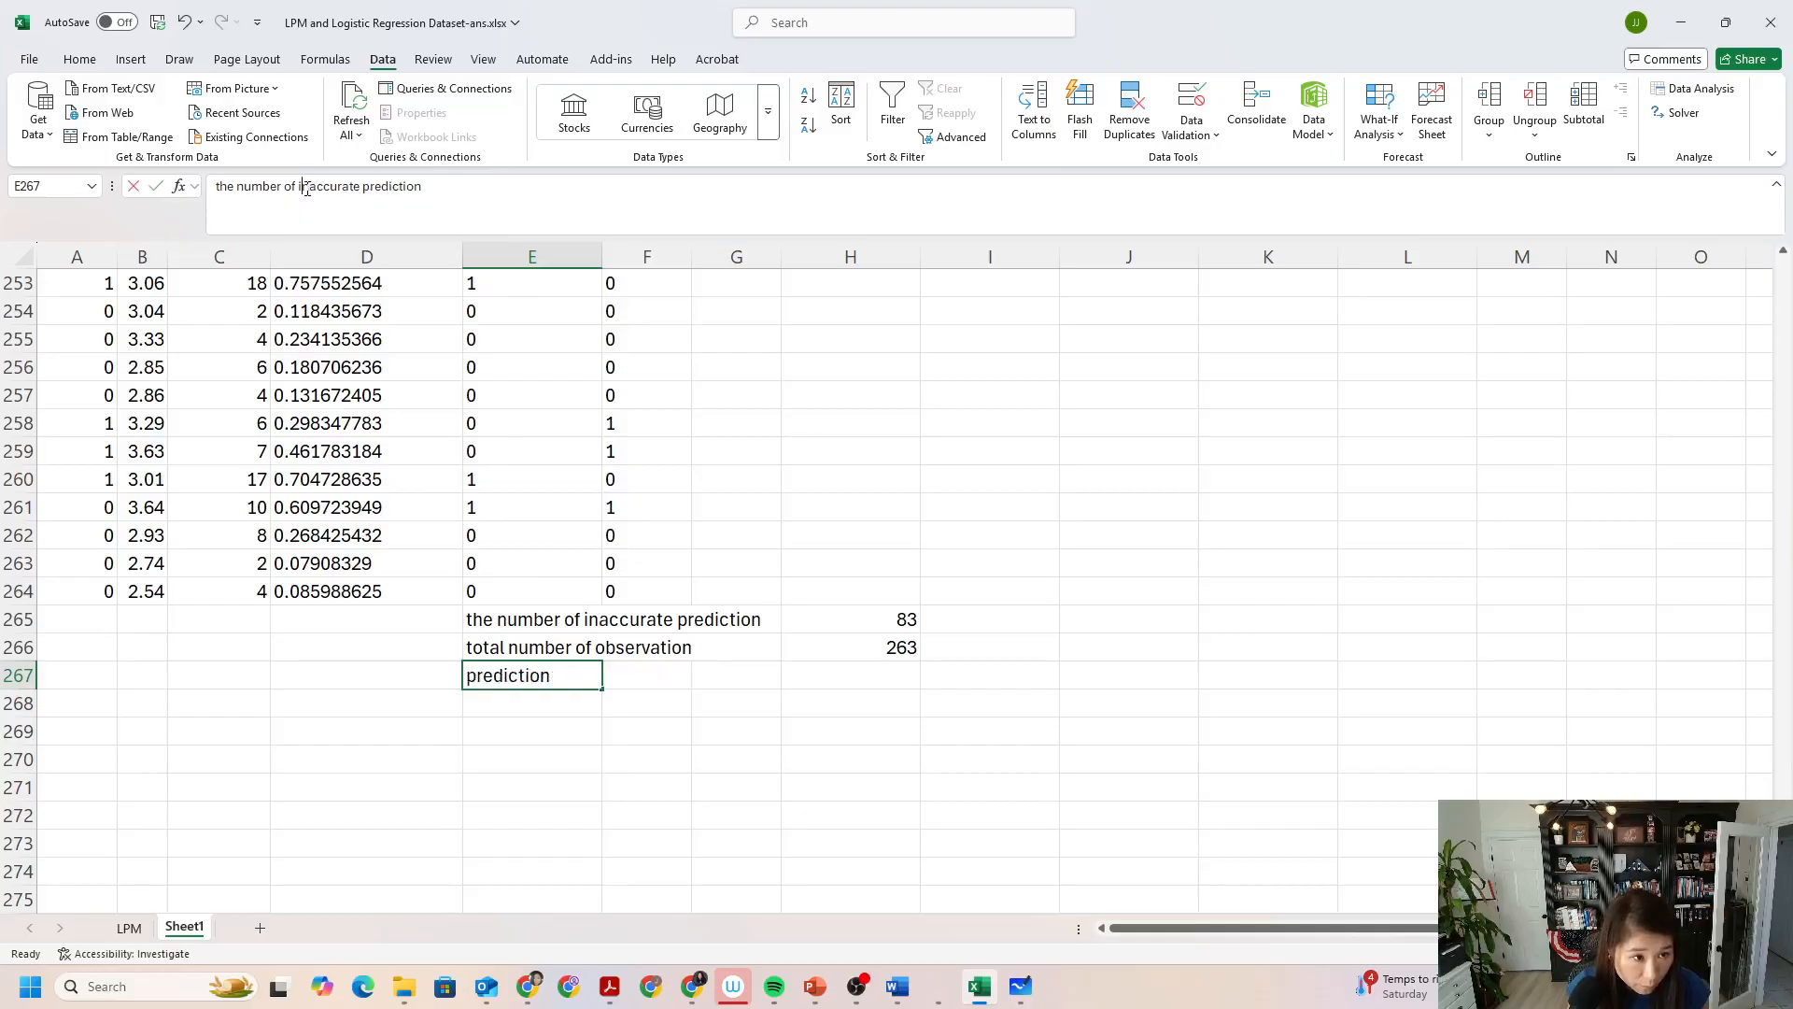
{"action": "key", "text": "BackSpace"}
{"action": "key", "text": "BackSpace"}
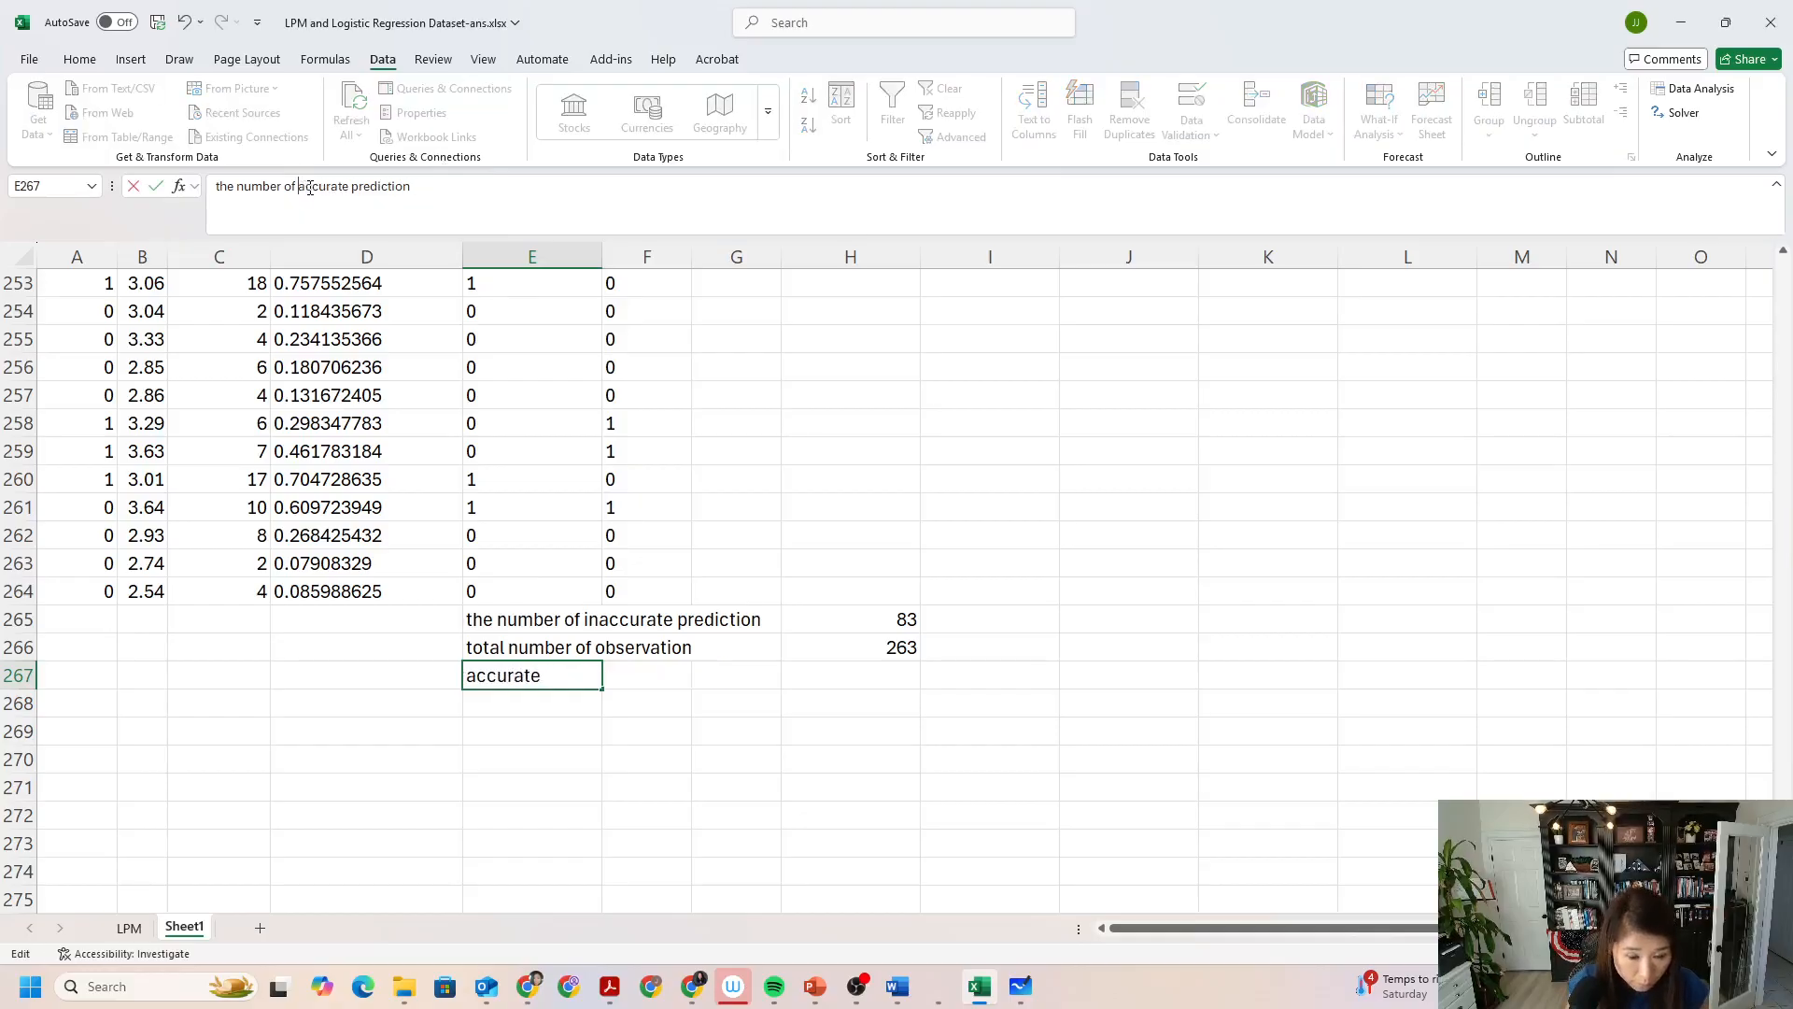
Enter =H266-H265 in H267 to compute the number of accurate predictions.
{"action": "left_click", "coordinate": [845, 681]}
{"action": "type", "text": "="}
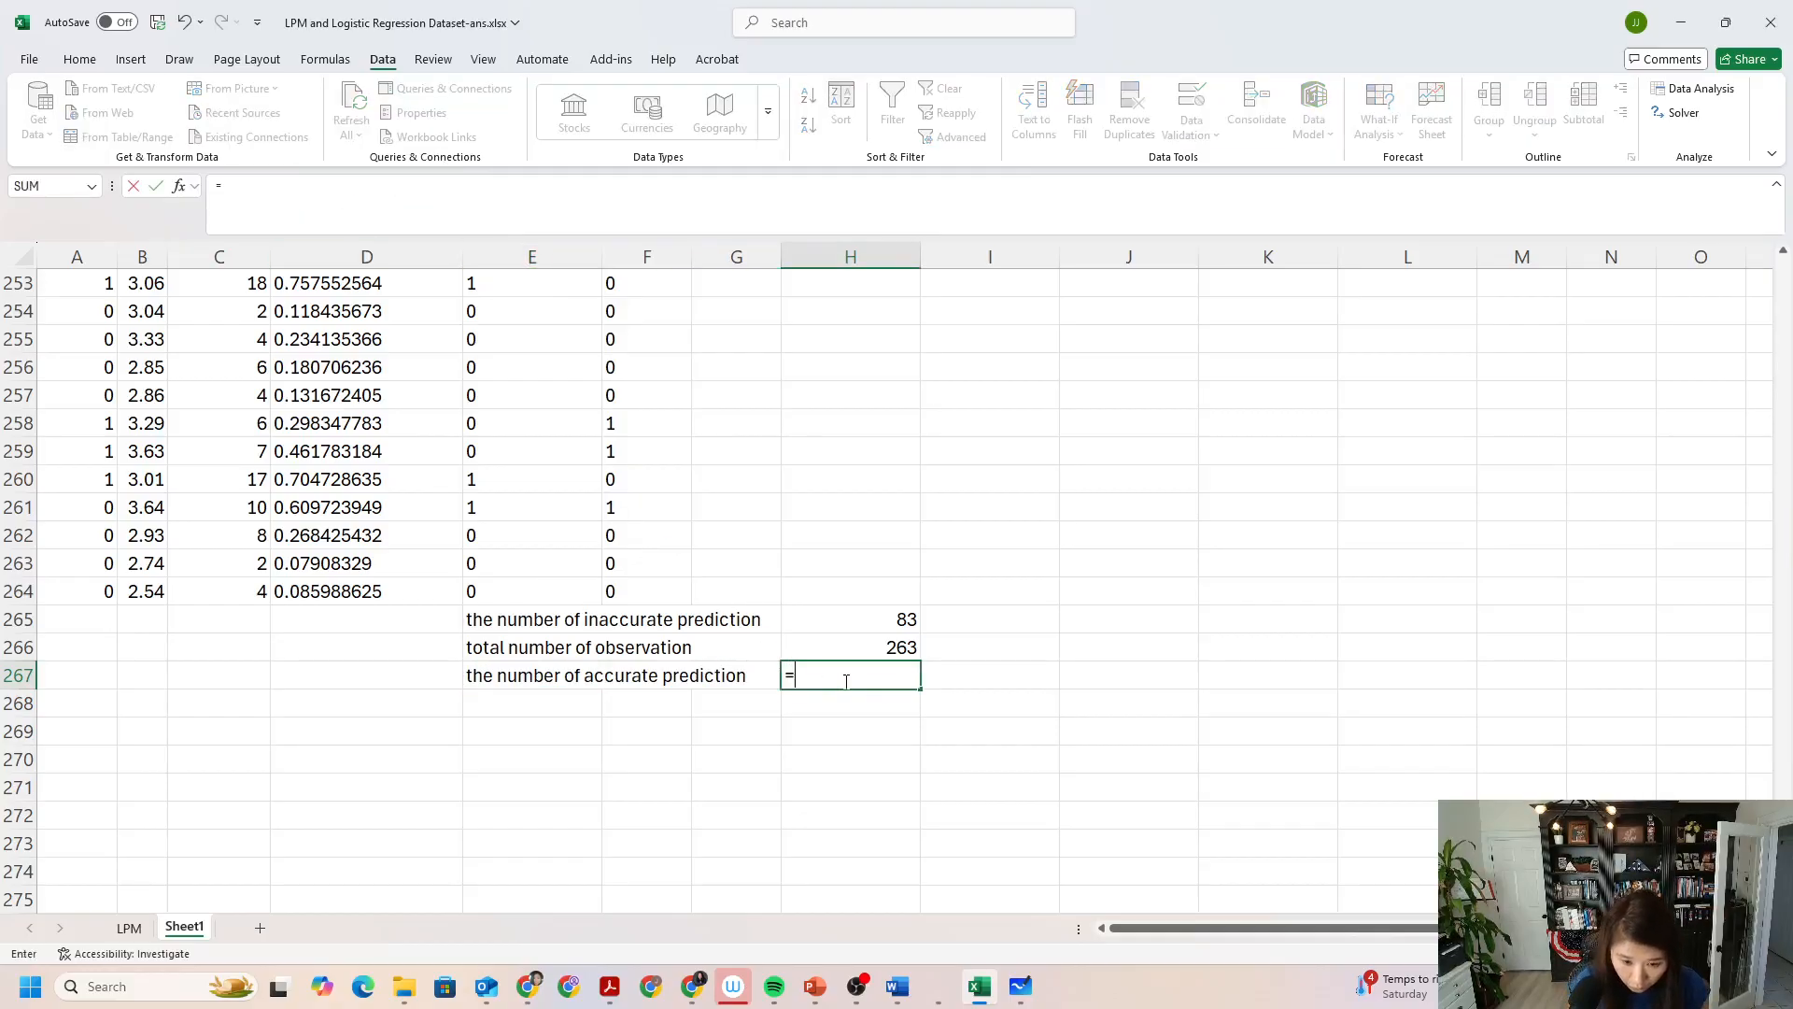
{"action": "left_click", "coordinate": [853, 652]}
{"action": "type", "text": "-"}
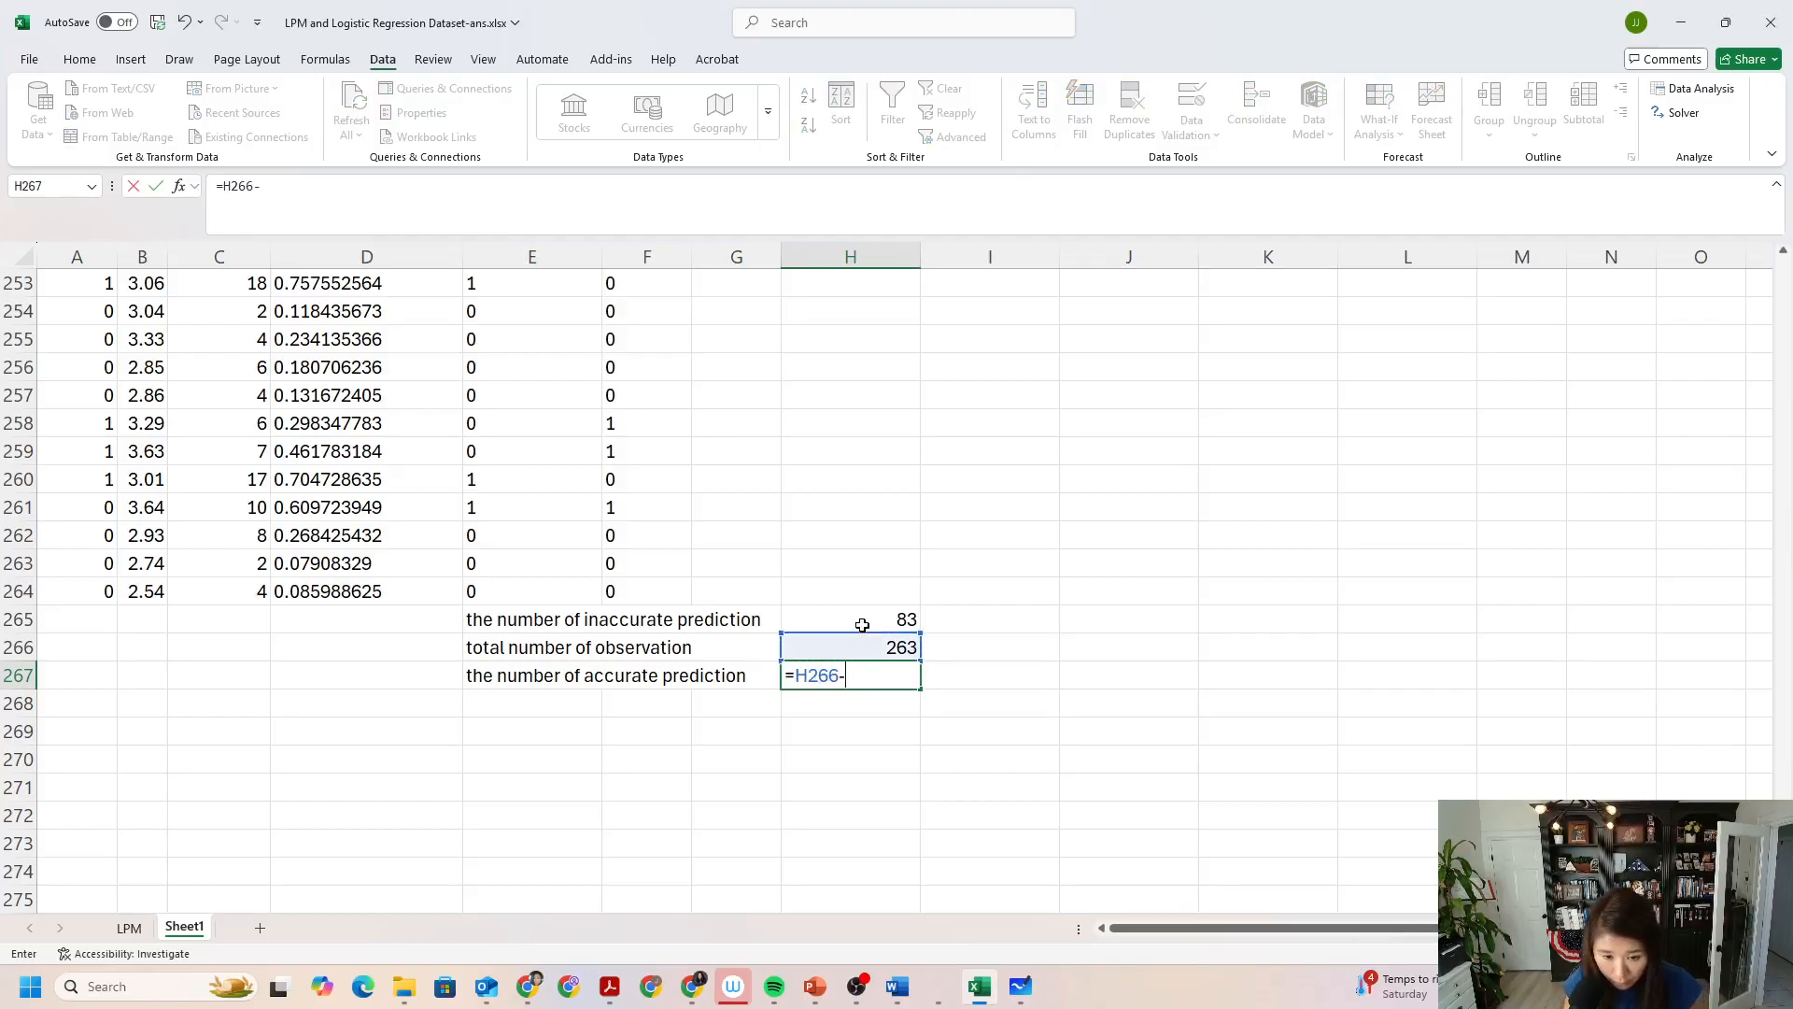
{"action": "left_click", "coordinate": [861, 624]}
{"action": "key", "text": "Return"}
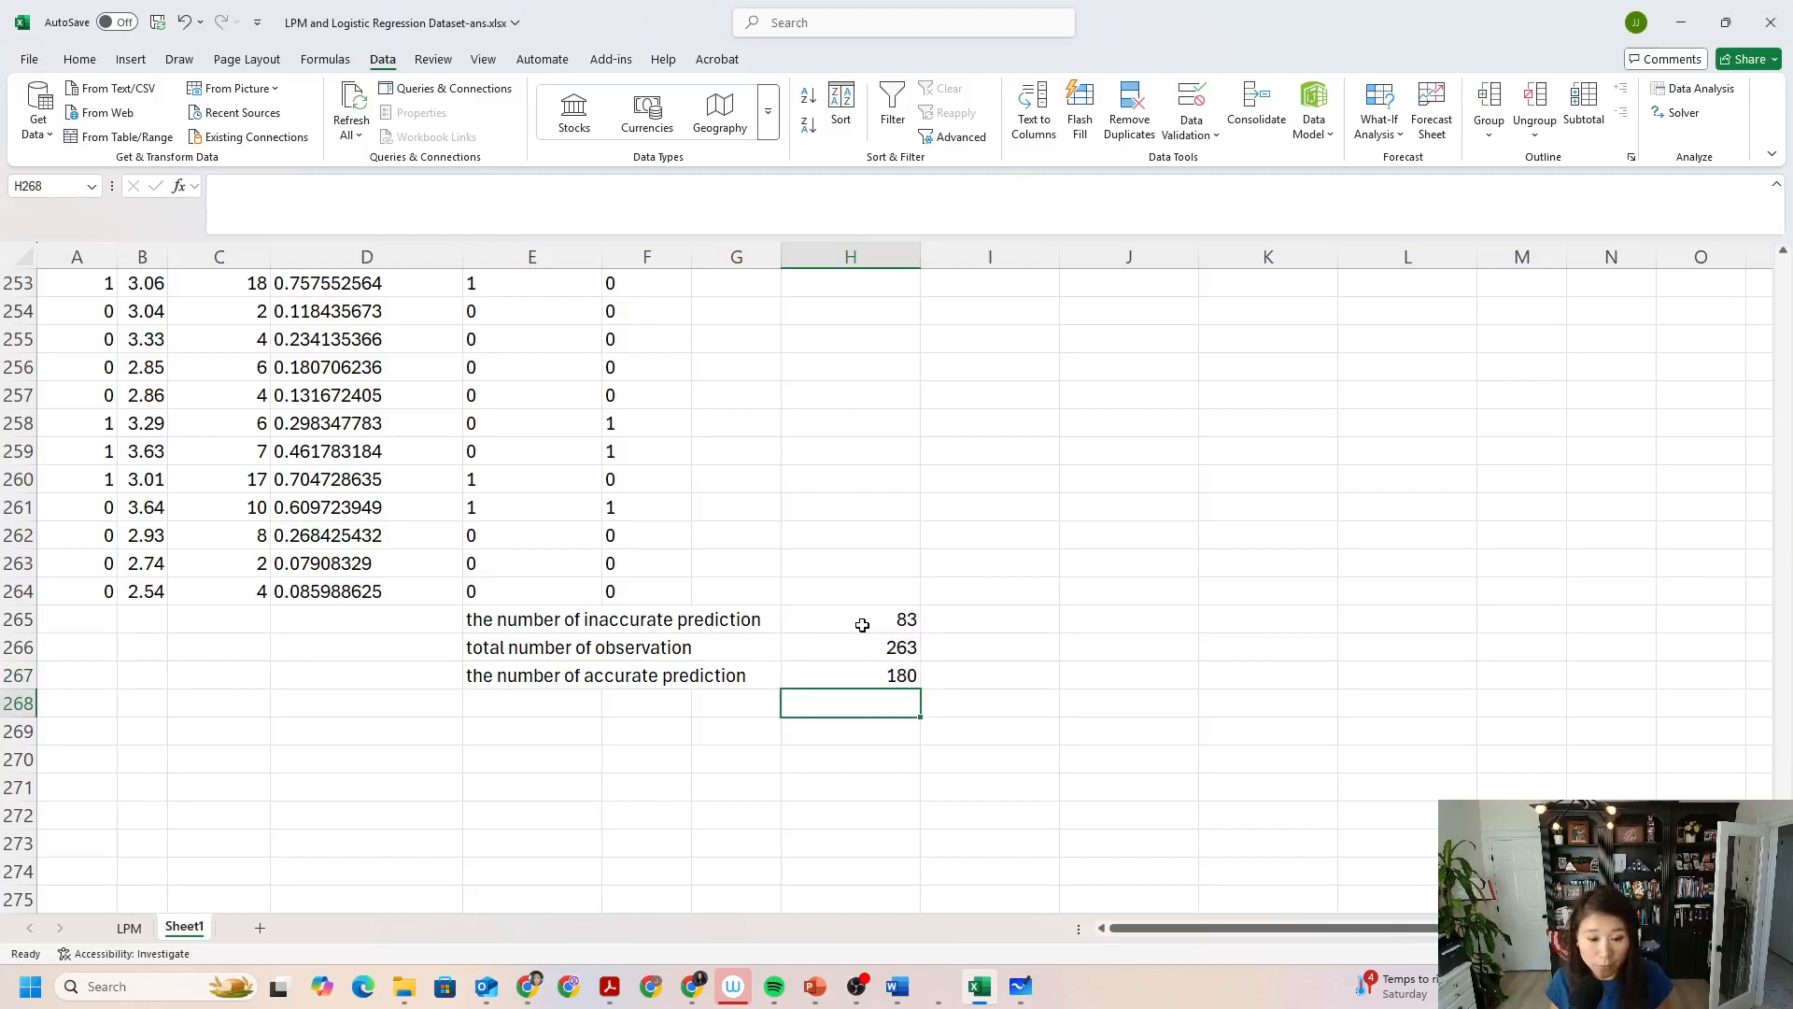
Check question g in the Word document and the accuracy rate formula on the PowerPoint slide, and return to Excel at E268.
{"action": "left_click", "coordinate": [566, 699]}
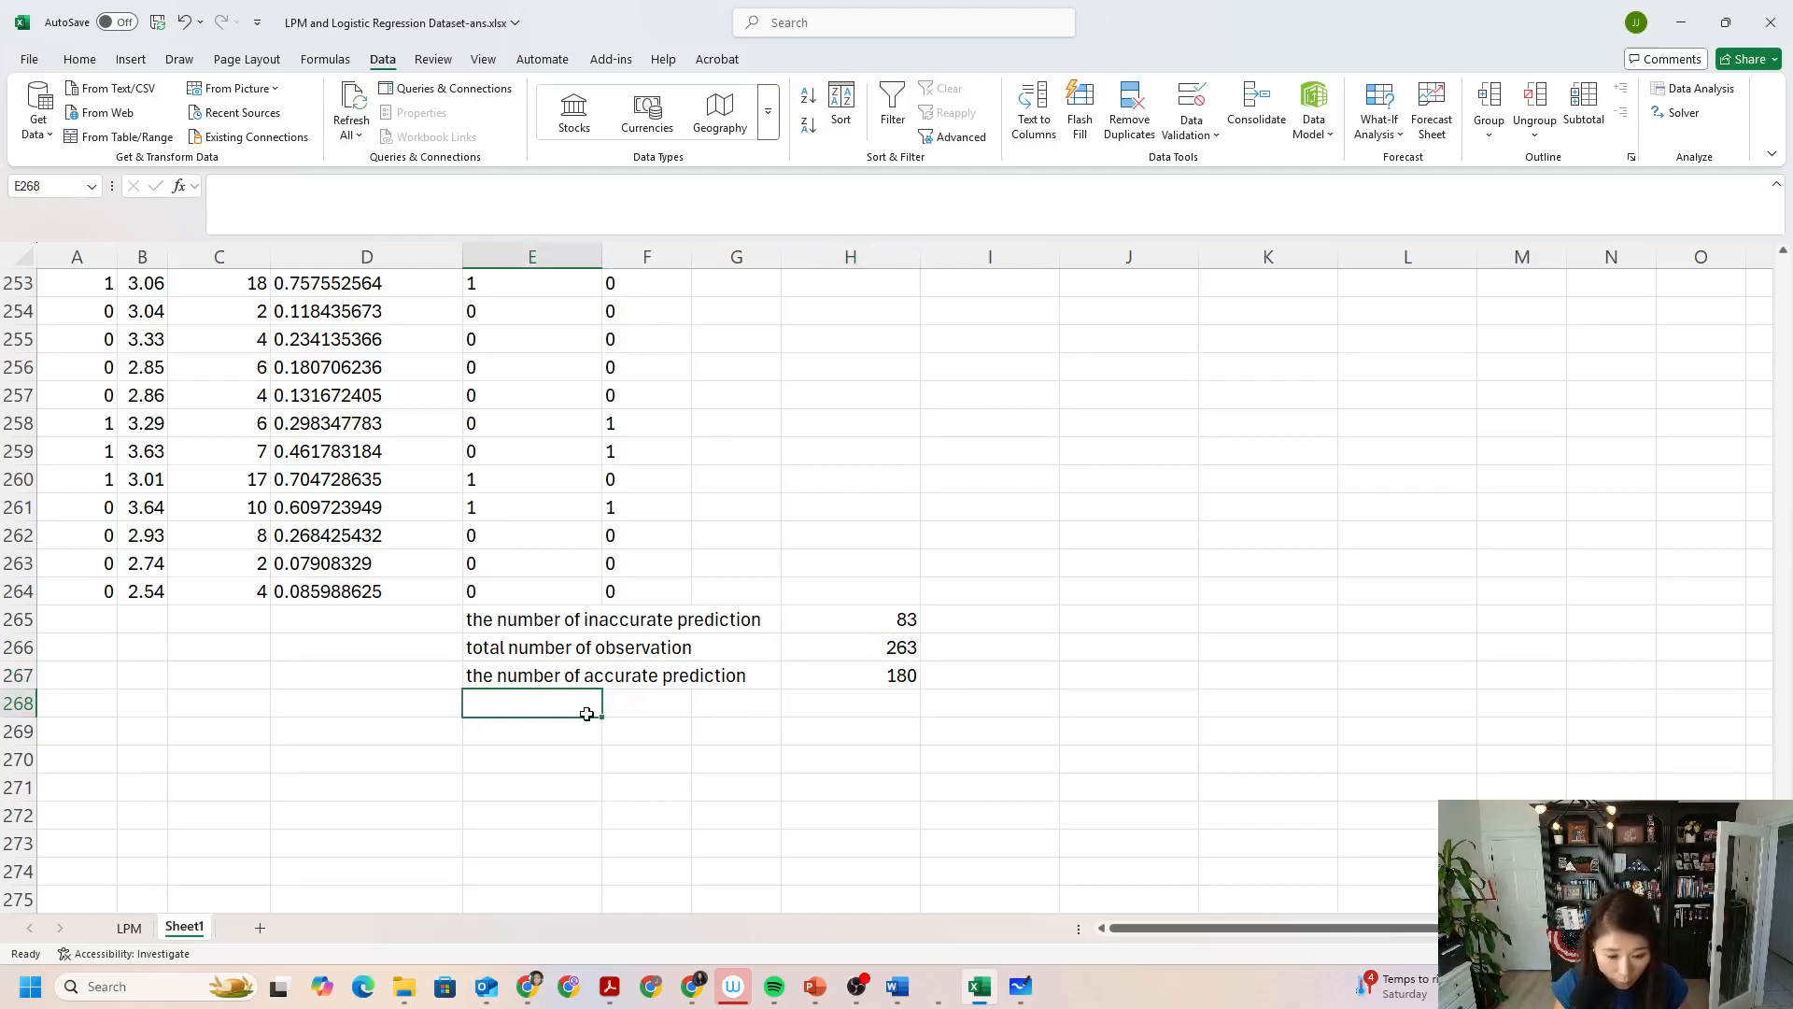
{"action": "mouse_move", "coordinate": [895, 987]}
{"action": "left_click", "coordinate": [790, 892]}
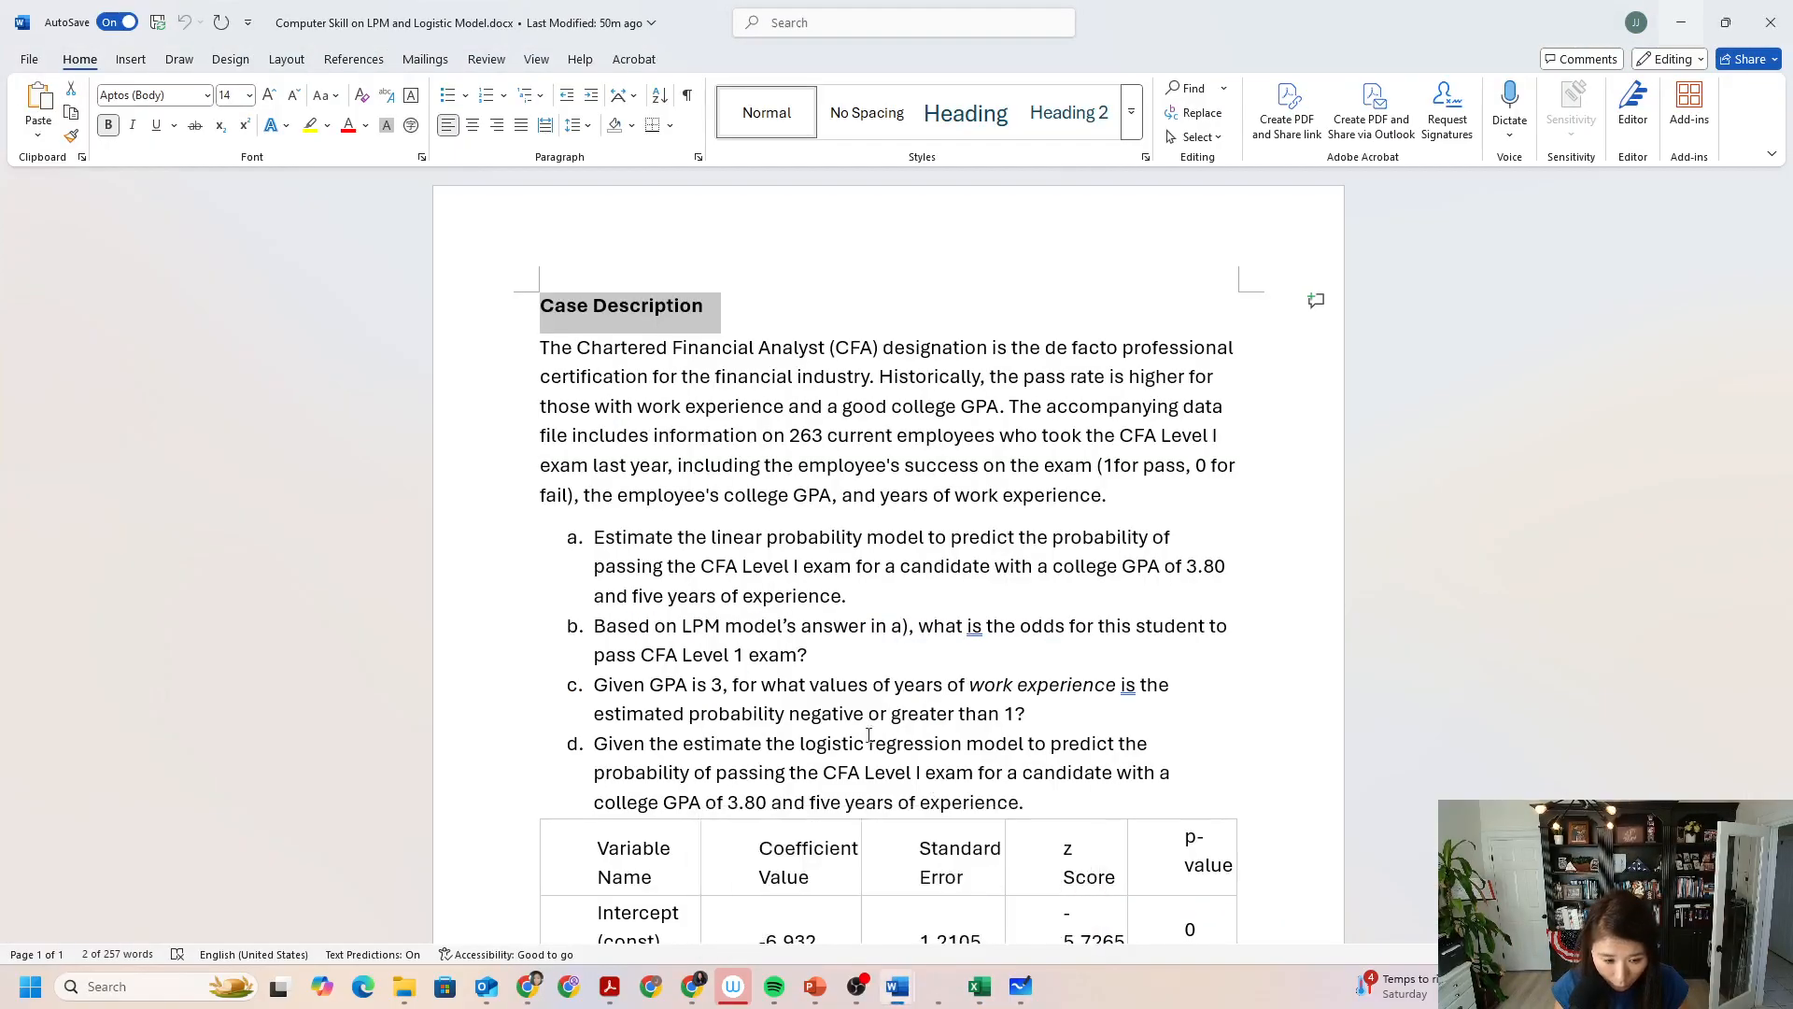
{"action": "scroll", "coordinate": [852, 714], "scroll_direction": "down", "scroll_amount": 2}
{"action": "scroll", "coordinate": [852, 713], "scroll_direction": "down", "scroll_amount": 2}
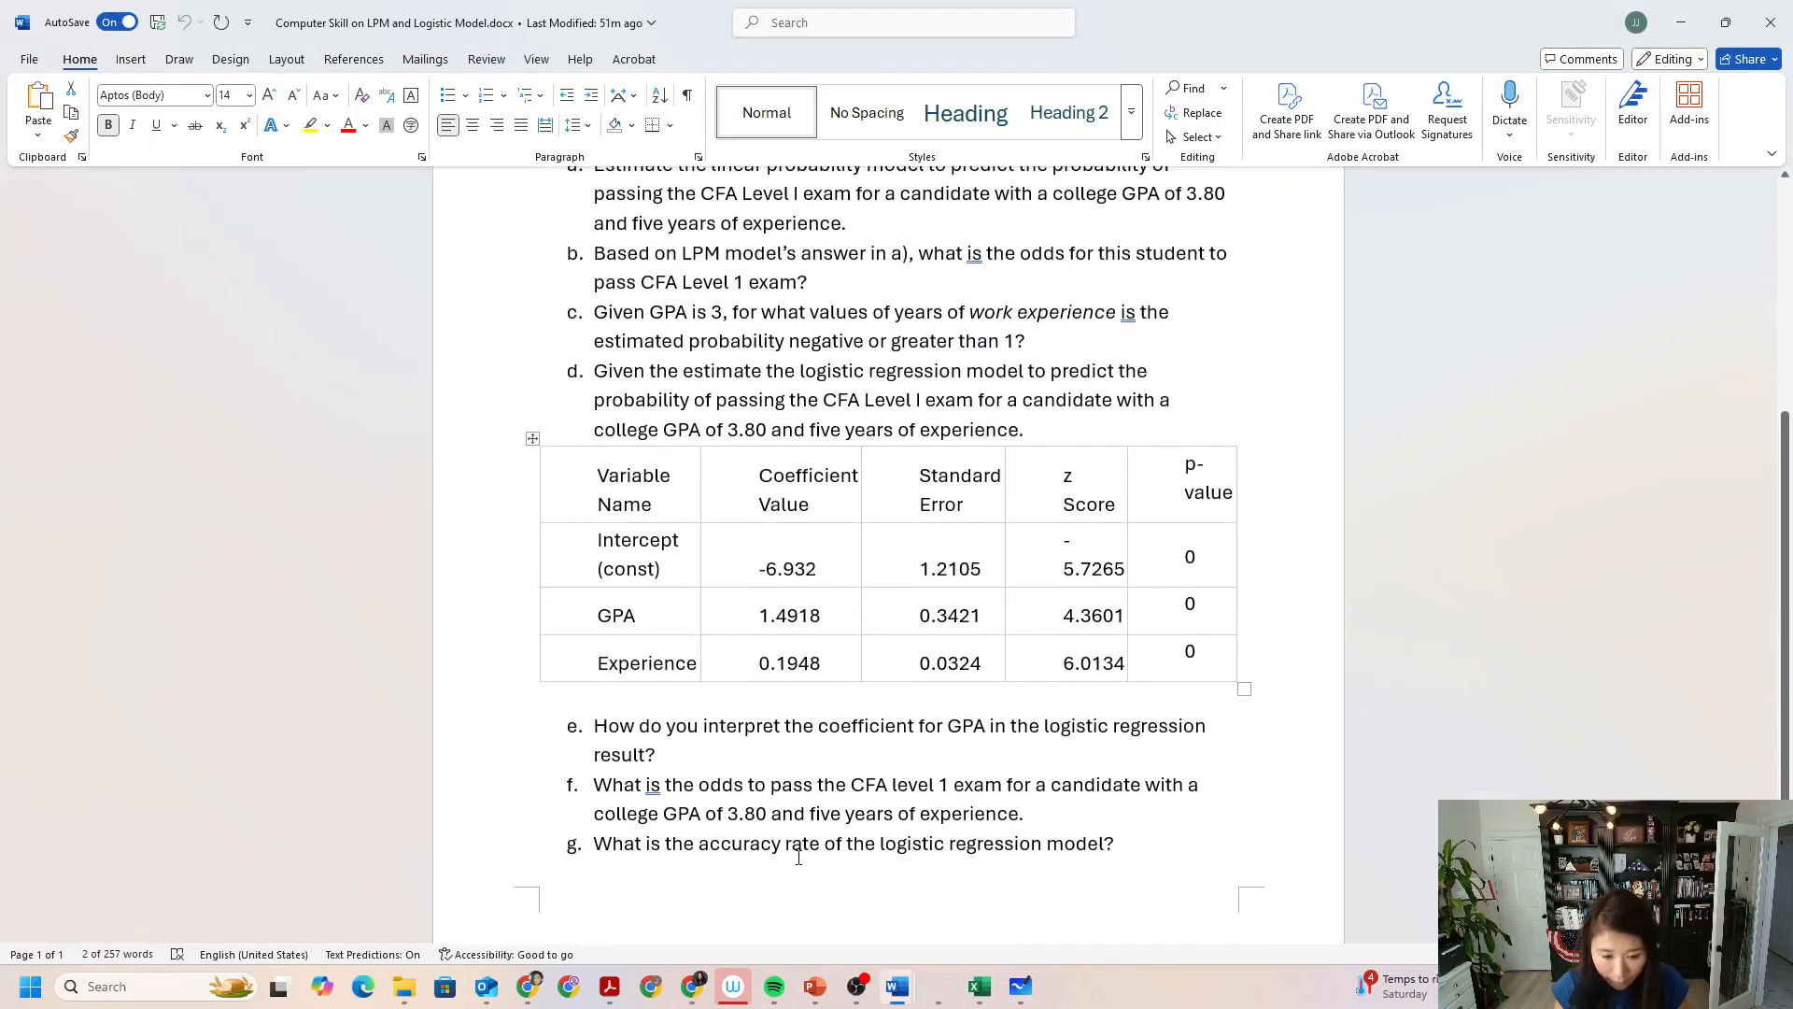
{"action": "left_click", "coordinate": [814, 986]}
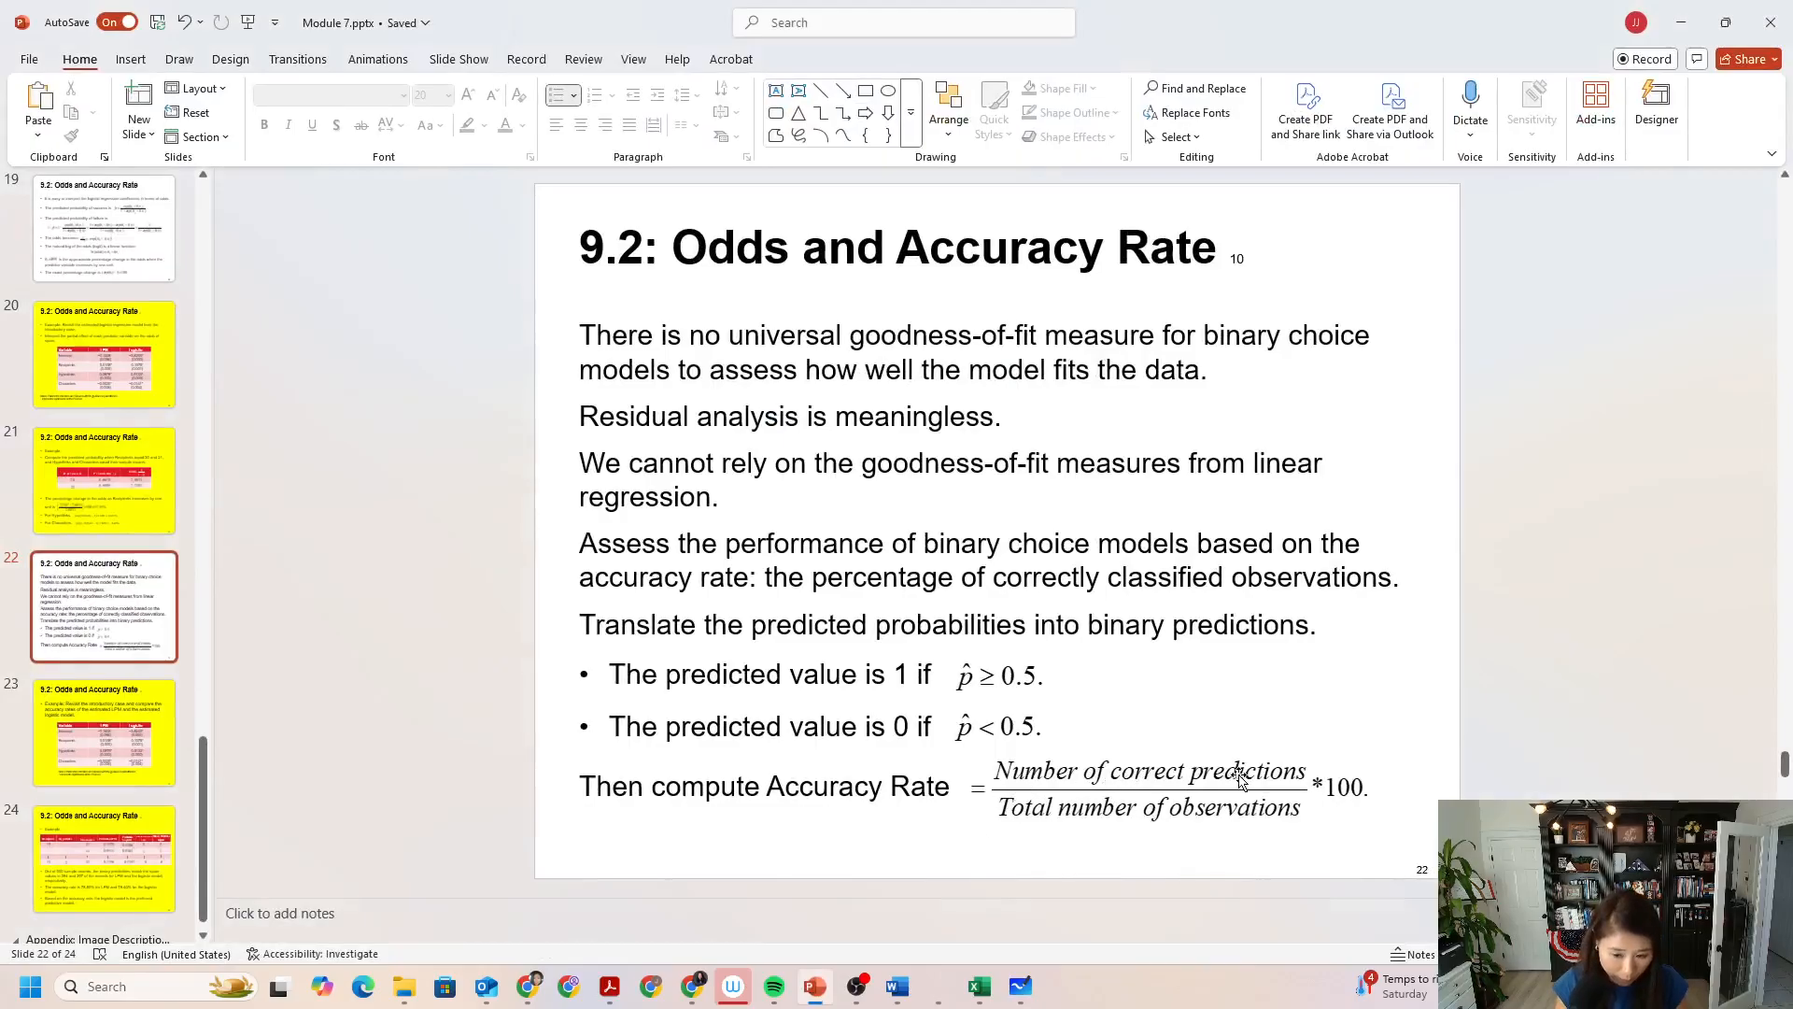
{"action": "left_click", "coordinate": [1726, 22]}
{"action": "left_click", "coordinate": [1665, 51]}
{"action": "left_click", "coordinate": [978, 986]}
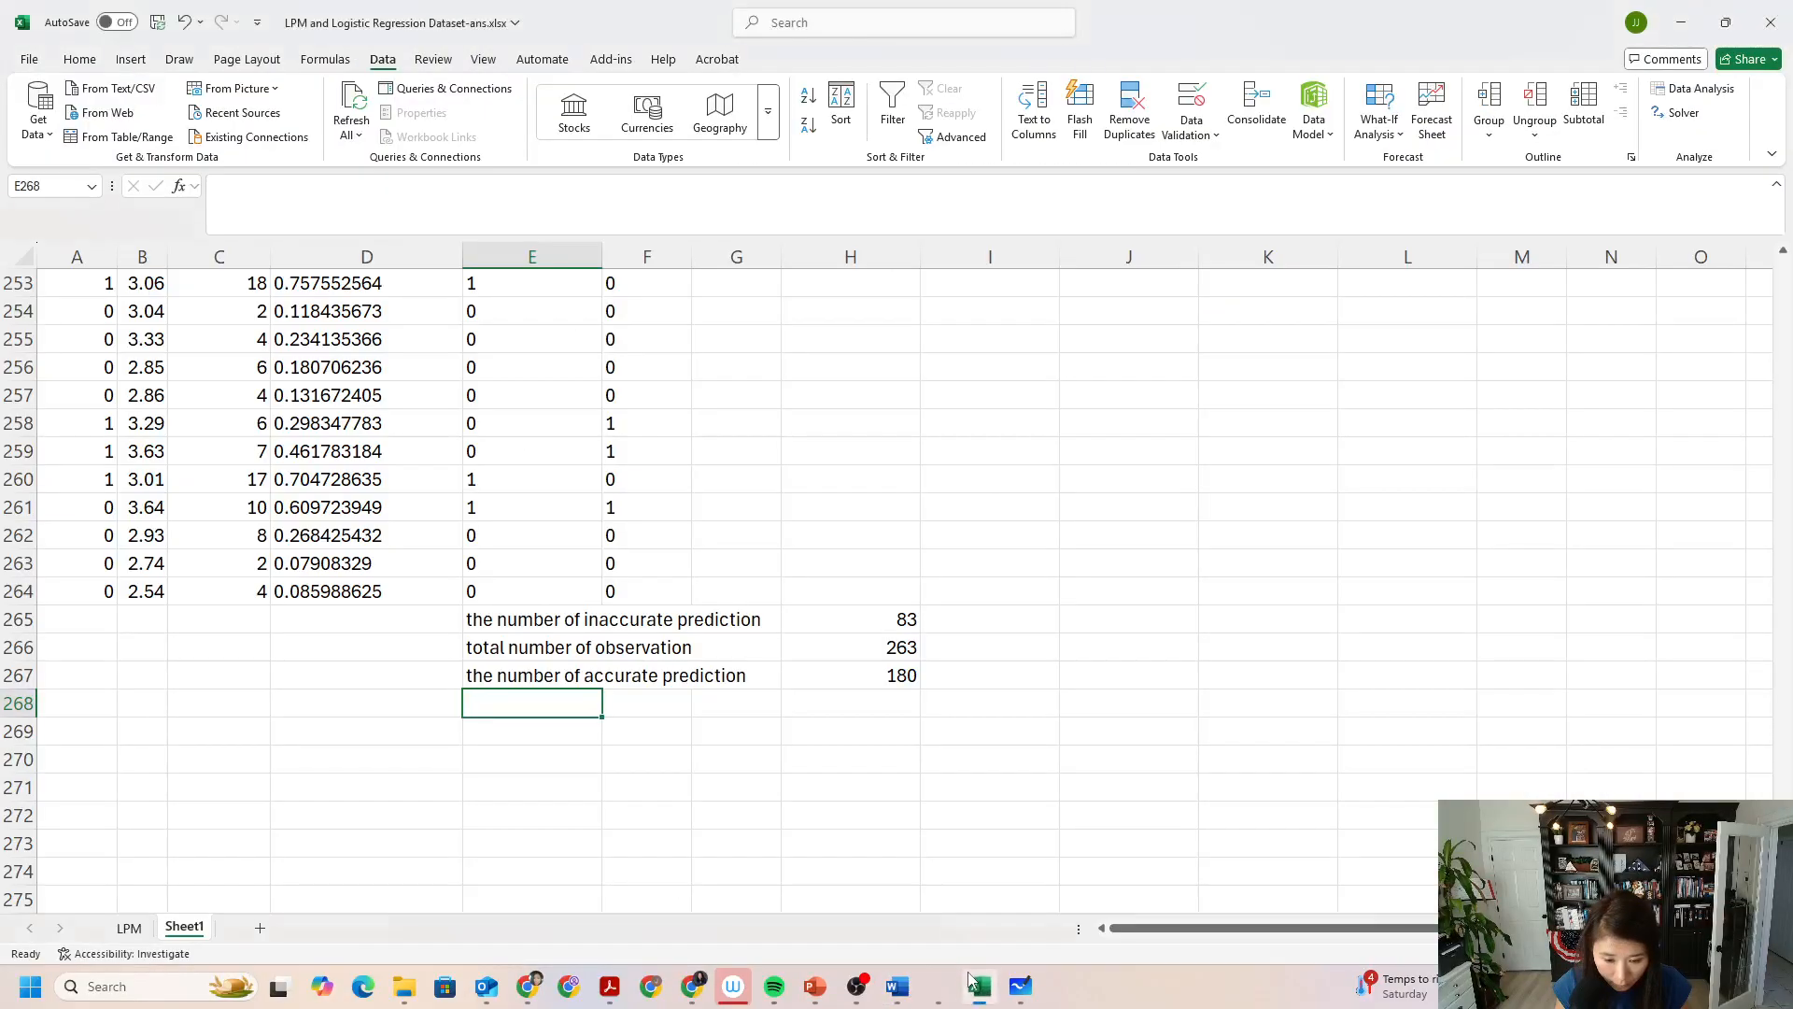
Label E268 "g)" and enter =H267/H266 in H268 to compute the accuracy rate.
{"action": "type", "text": "g)"}
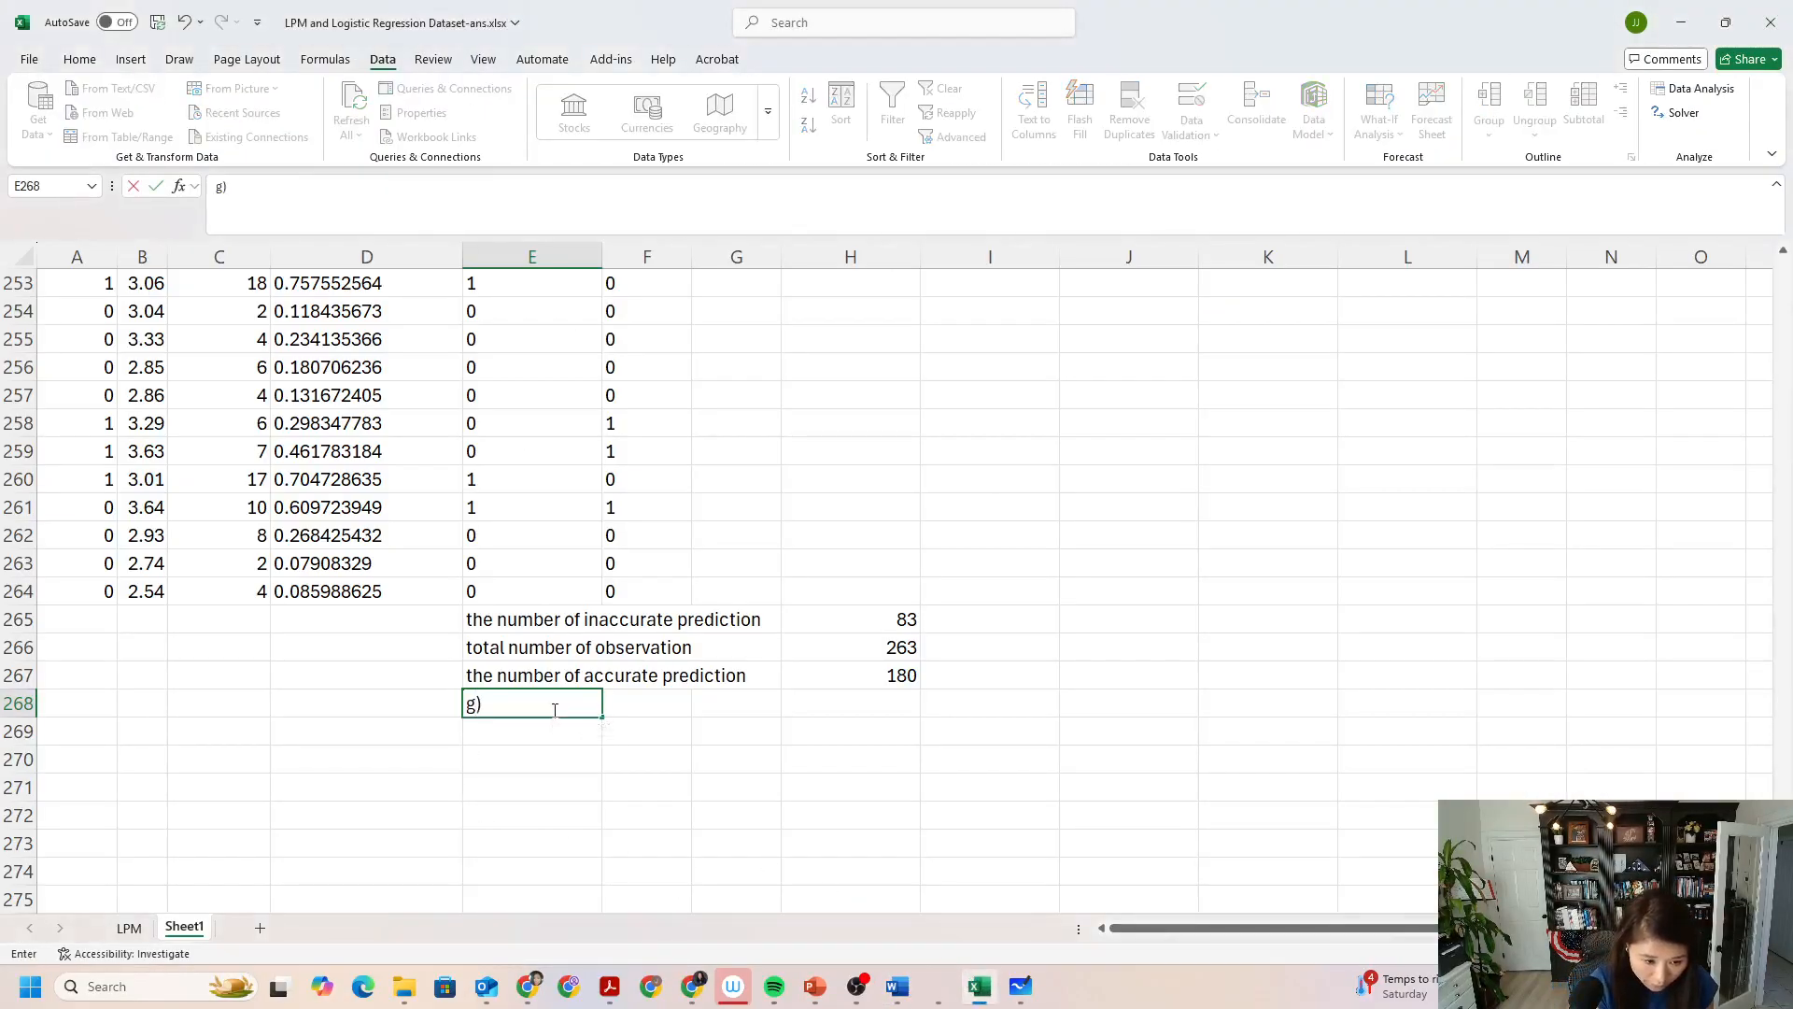
{"action": "left_click", "coordinate": [843, 696]}
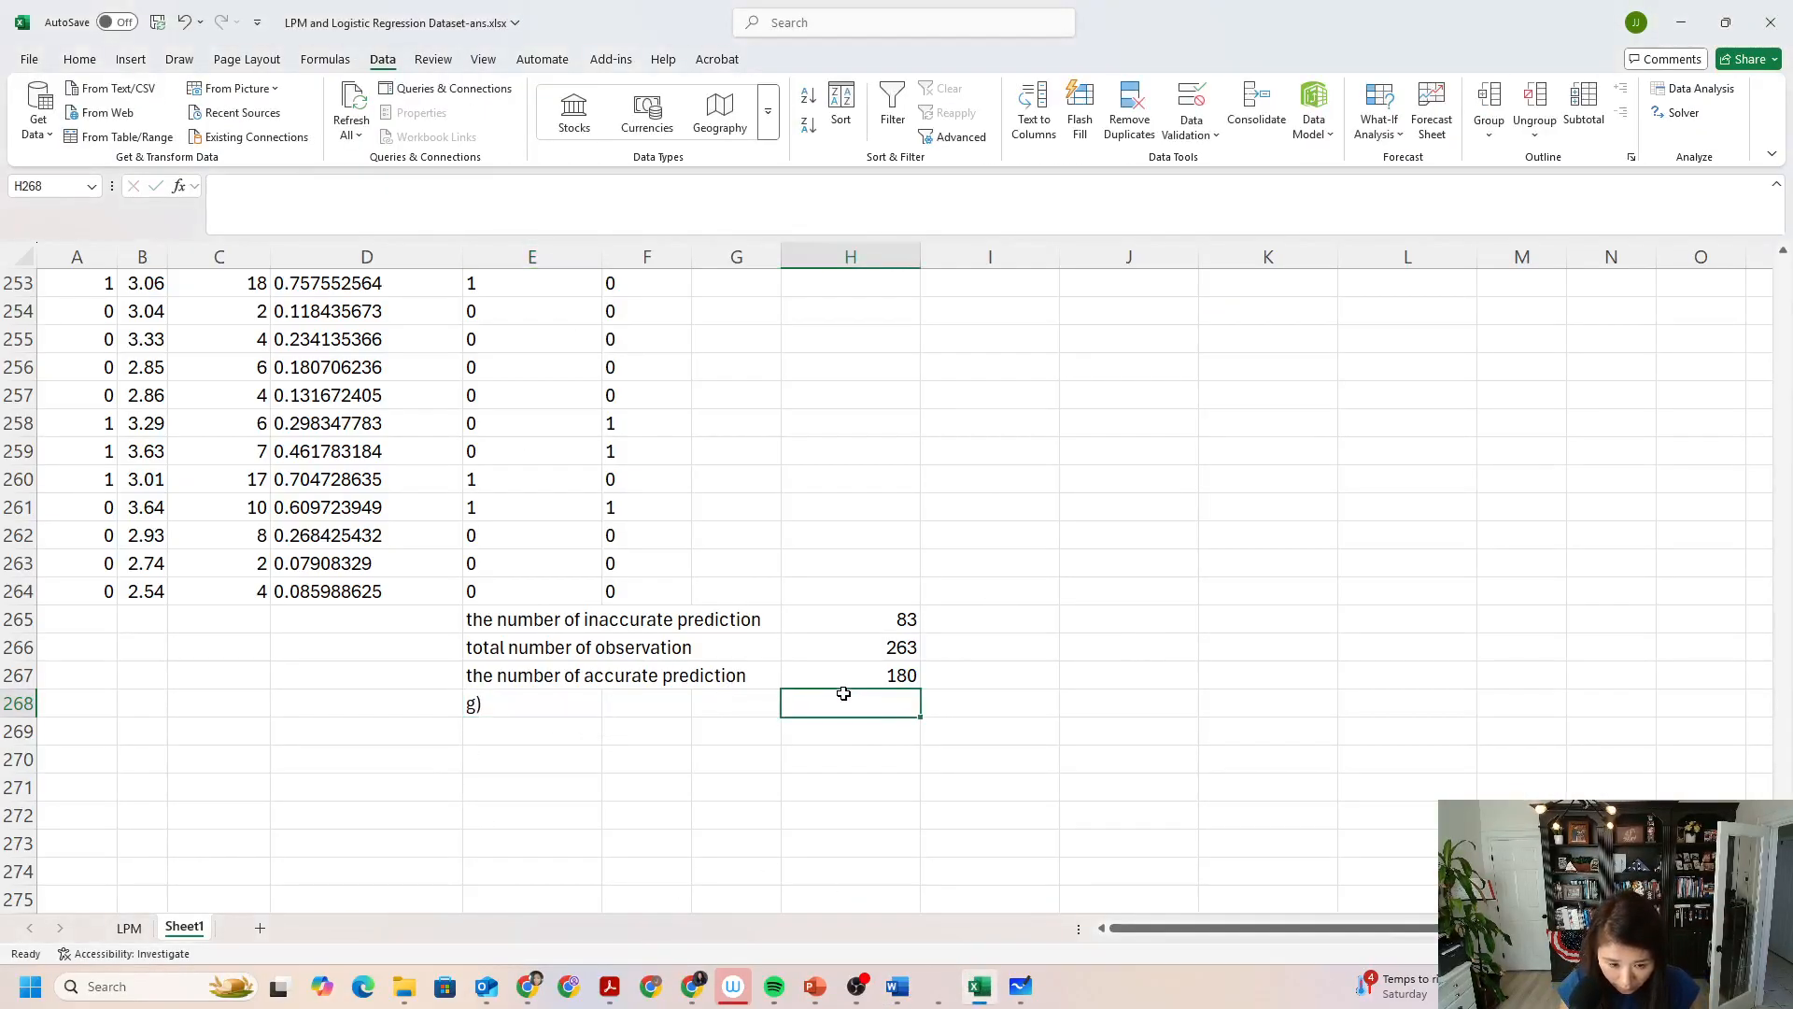
{"action": "type", "text": "="}
{"action": "left_click", "coordinate": [845, 677]}
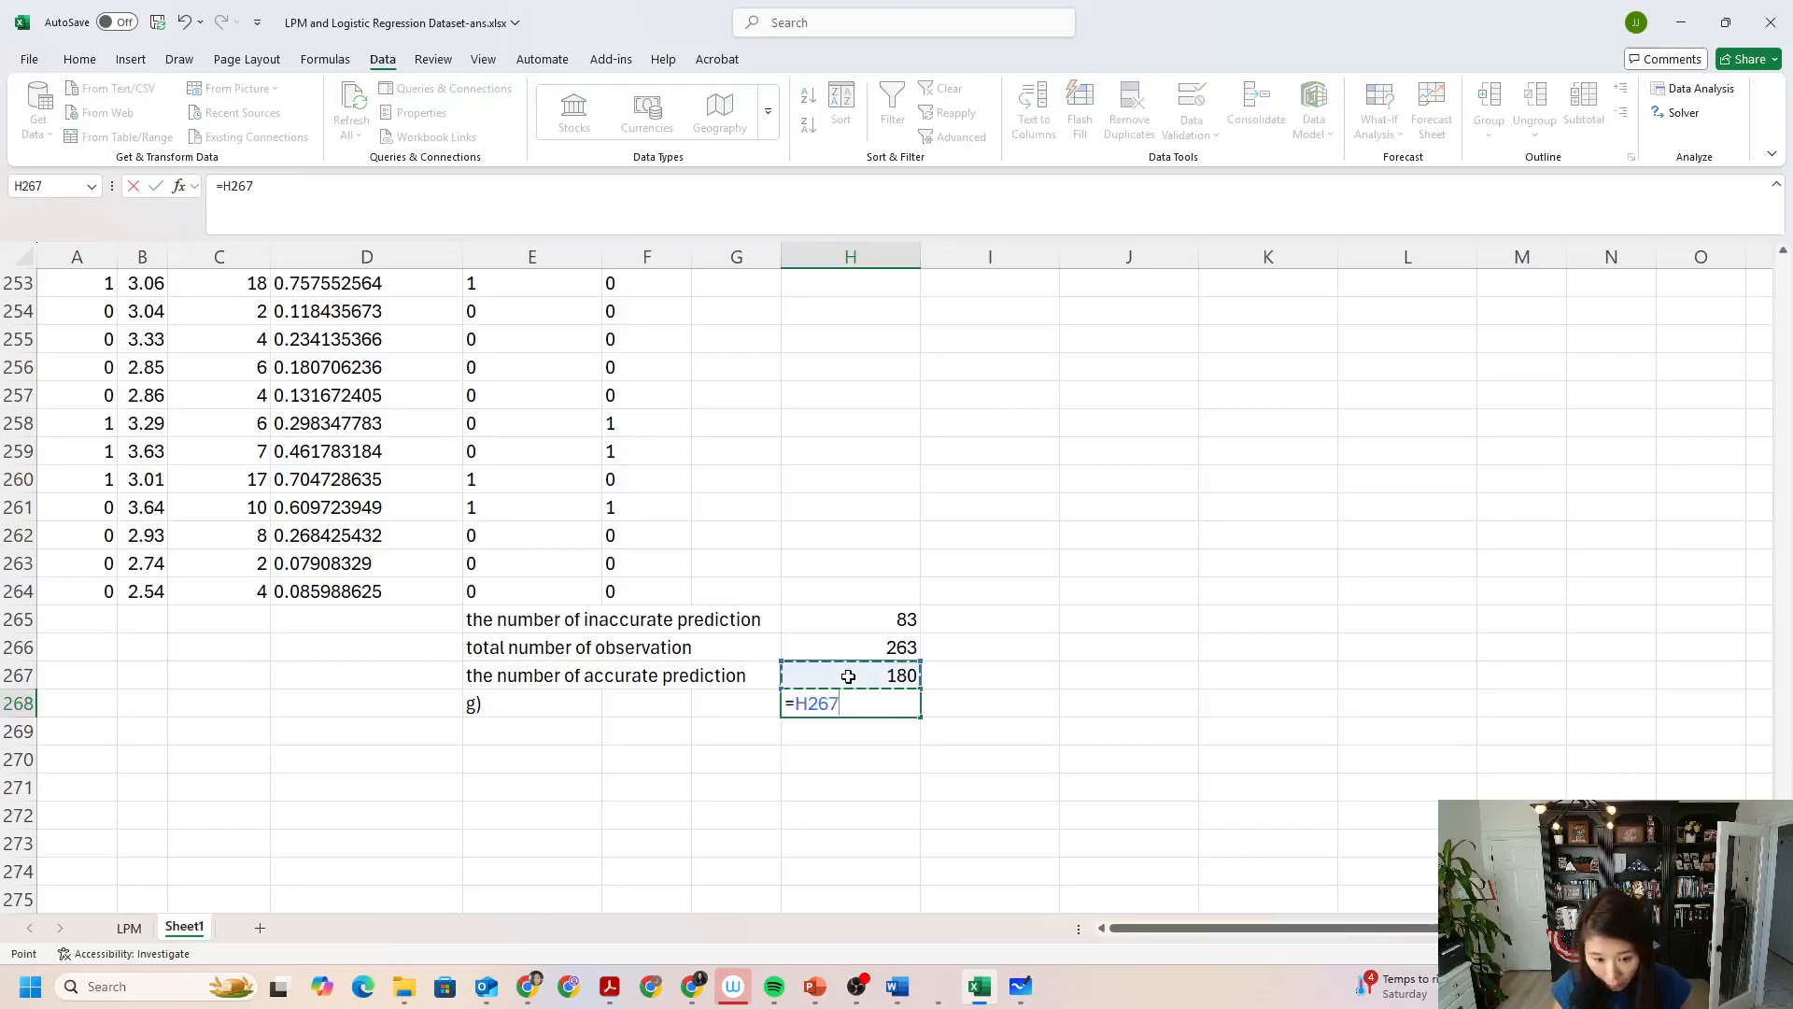
{"action": "type", "text": "/"}
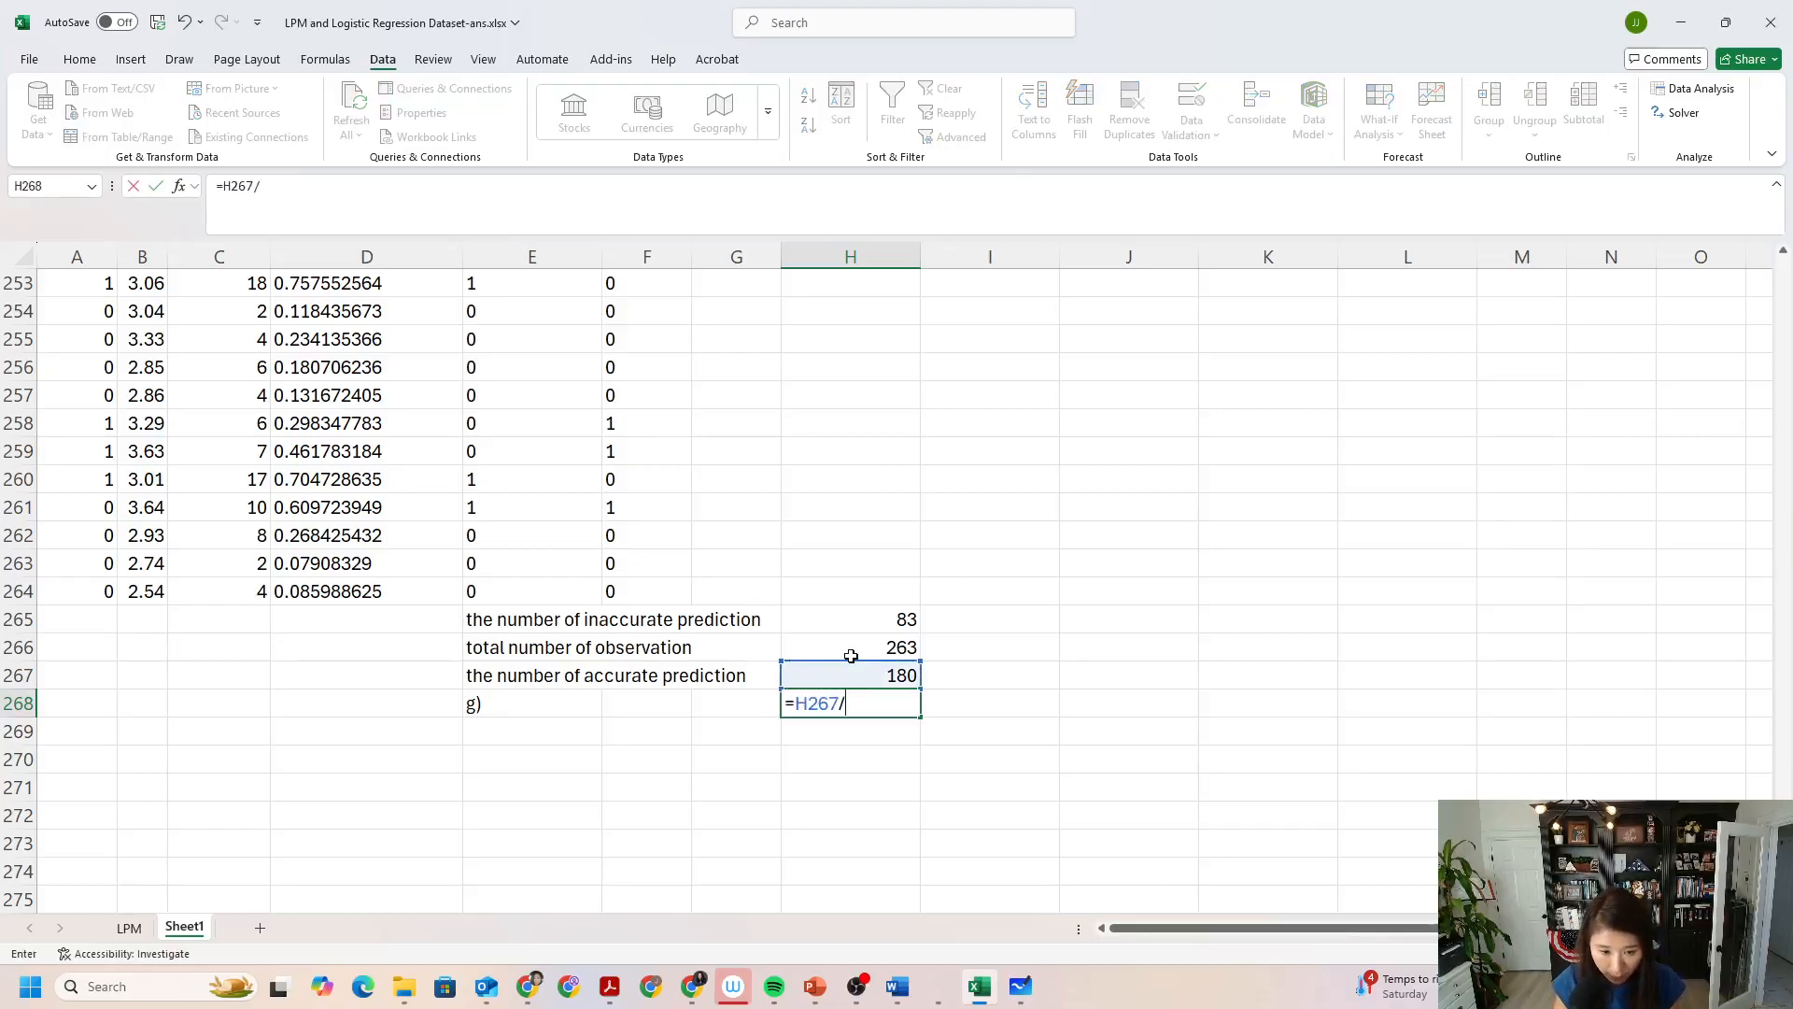
{"action": "left_click", "coordinate": [854, 654]}
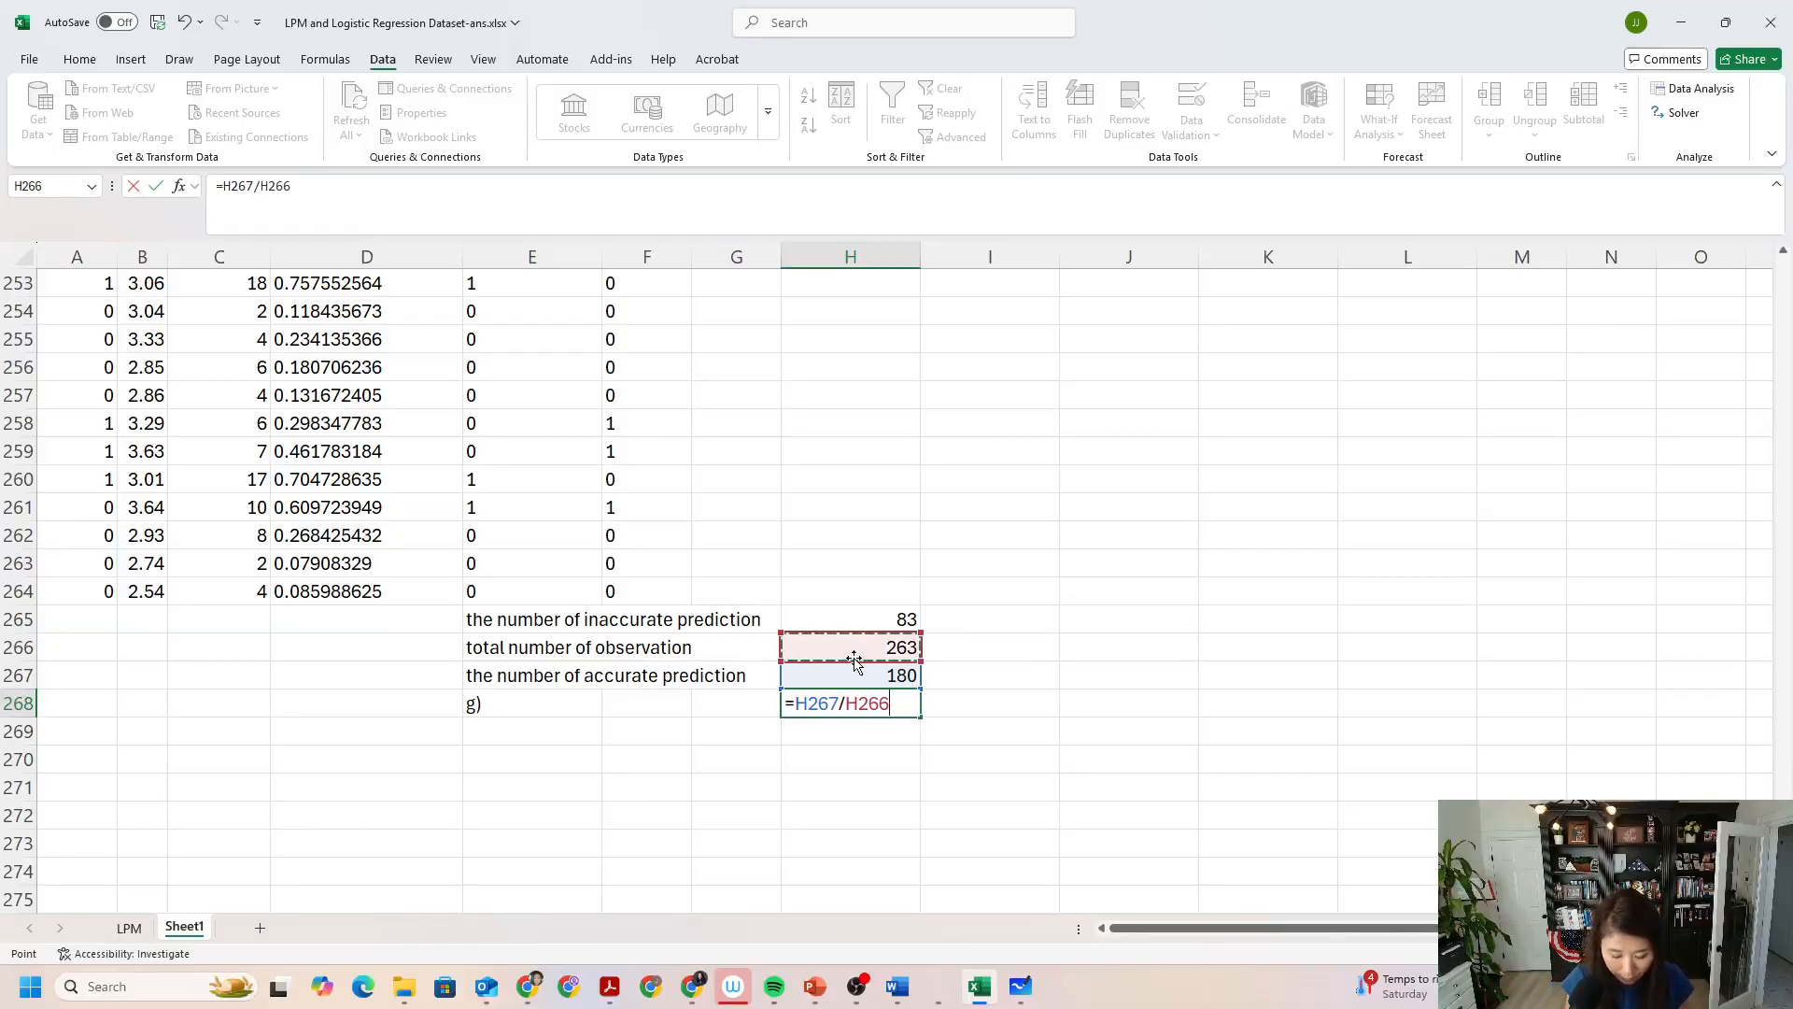
{"action": "key", "text": "Return"}
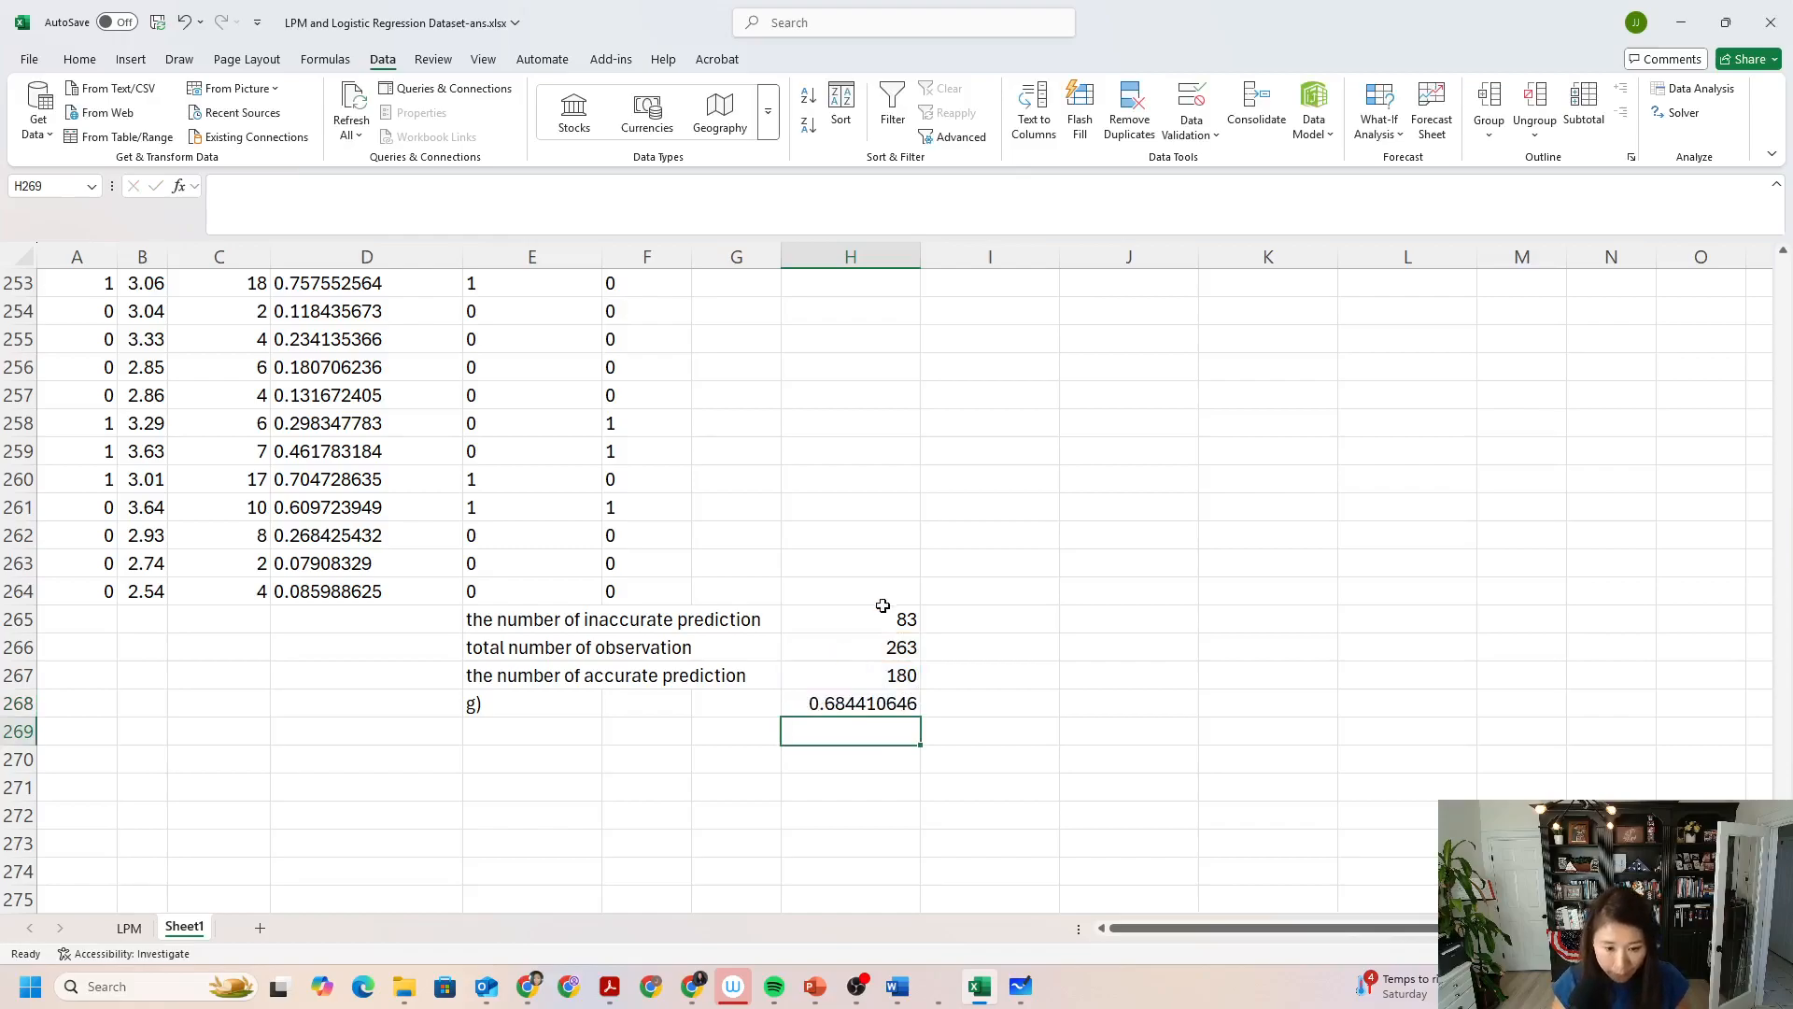
Format the accuracy rate in H268 as a percentage.
{"action": "left_click", "coordinate": [876, 704]}
{"action": "left_click", "coordinate": [79, 59]}
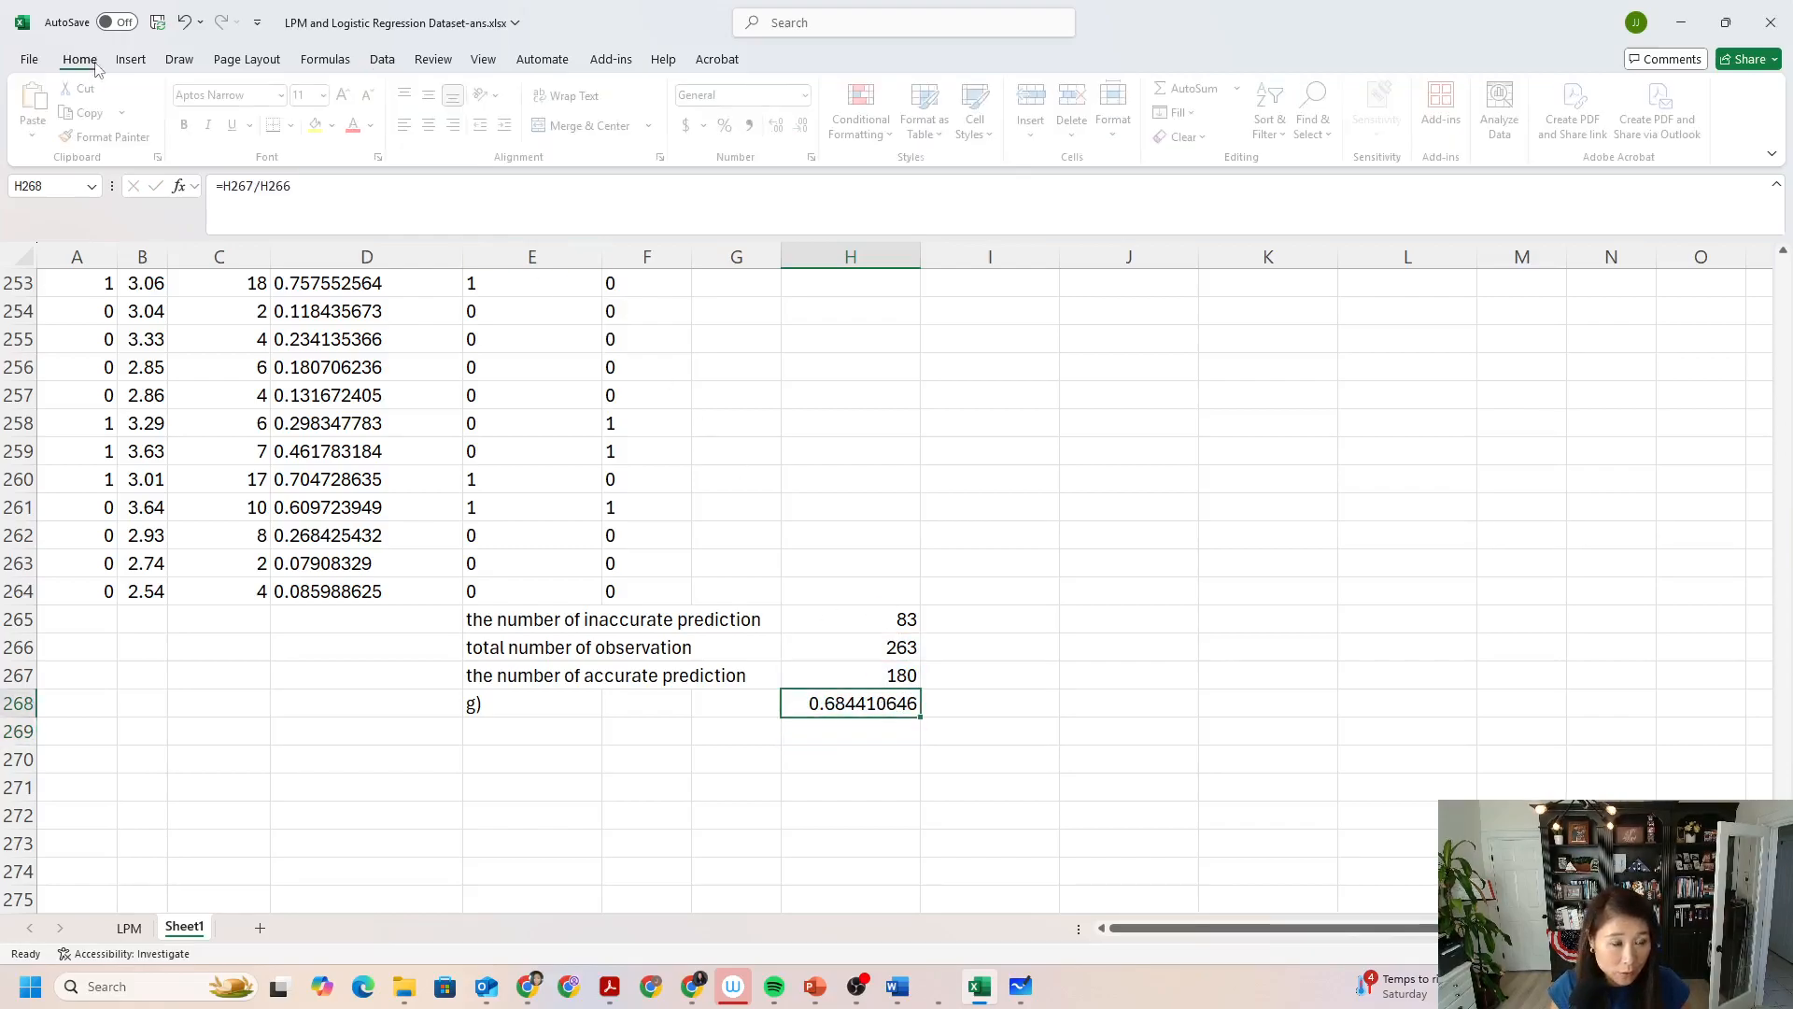
{"action": "left_click", "coordinate": [730, 124]}
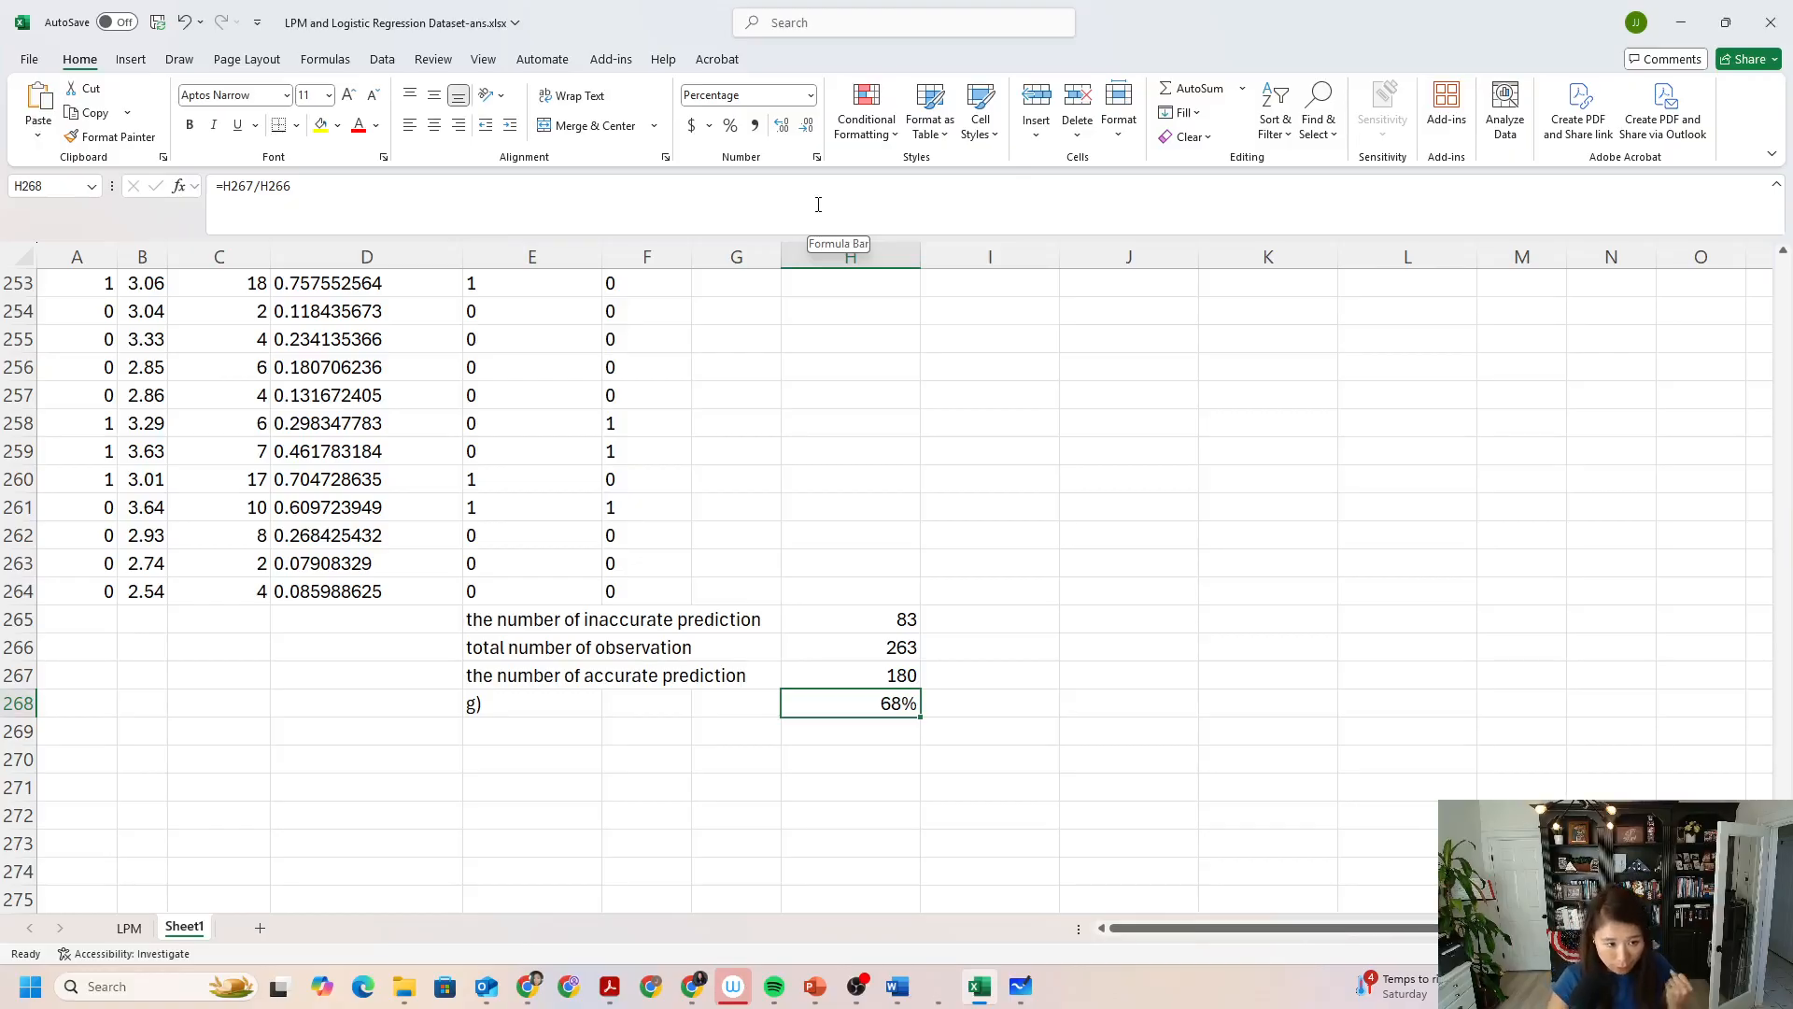
Review the predicted probability, predicted pass and absolute difference formulas in columns D to F, and return to the accuracy summary below the data.
{"action": "left_click", "coordinate": [542, 344]}
{"action": "left_click", "coordinate": [369, 366]}
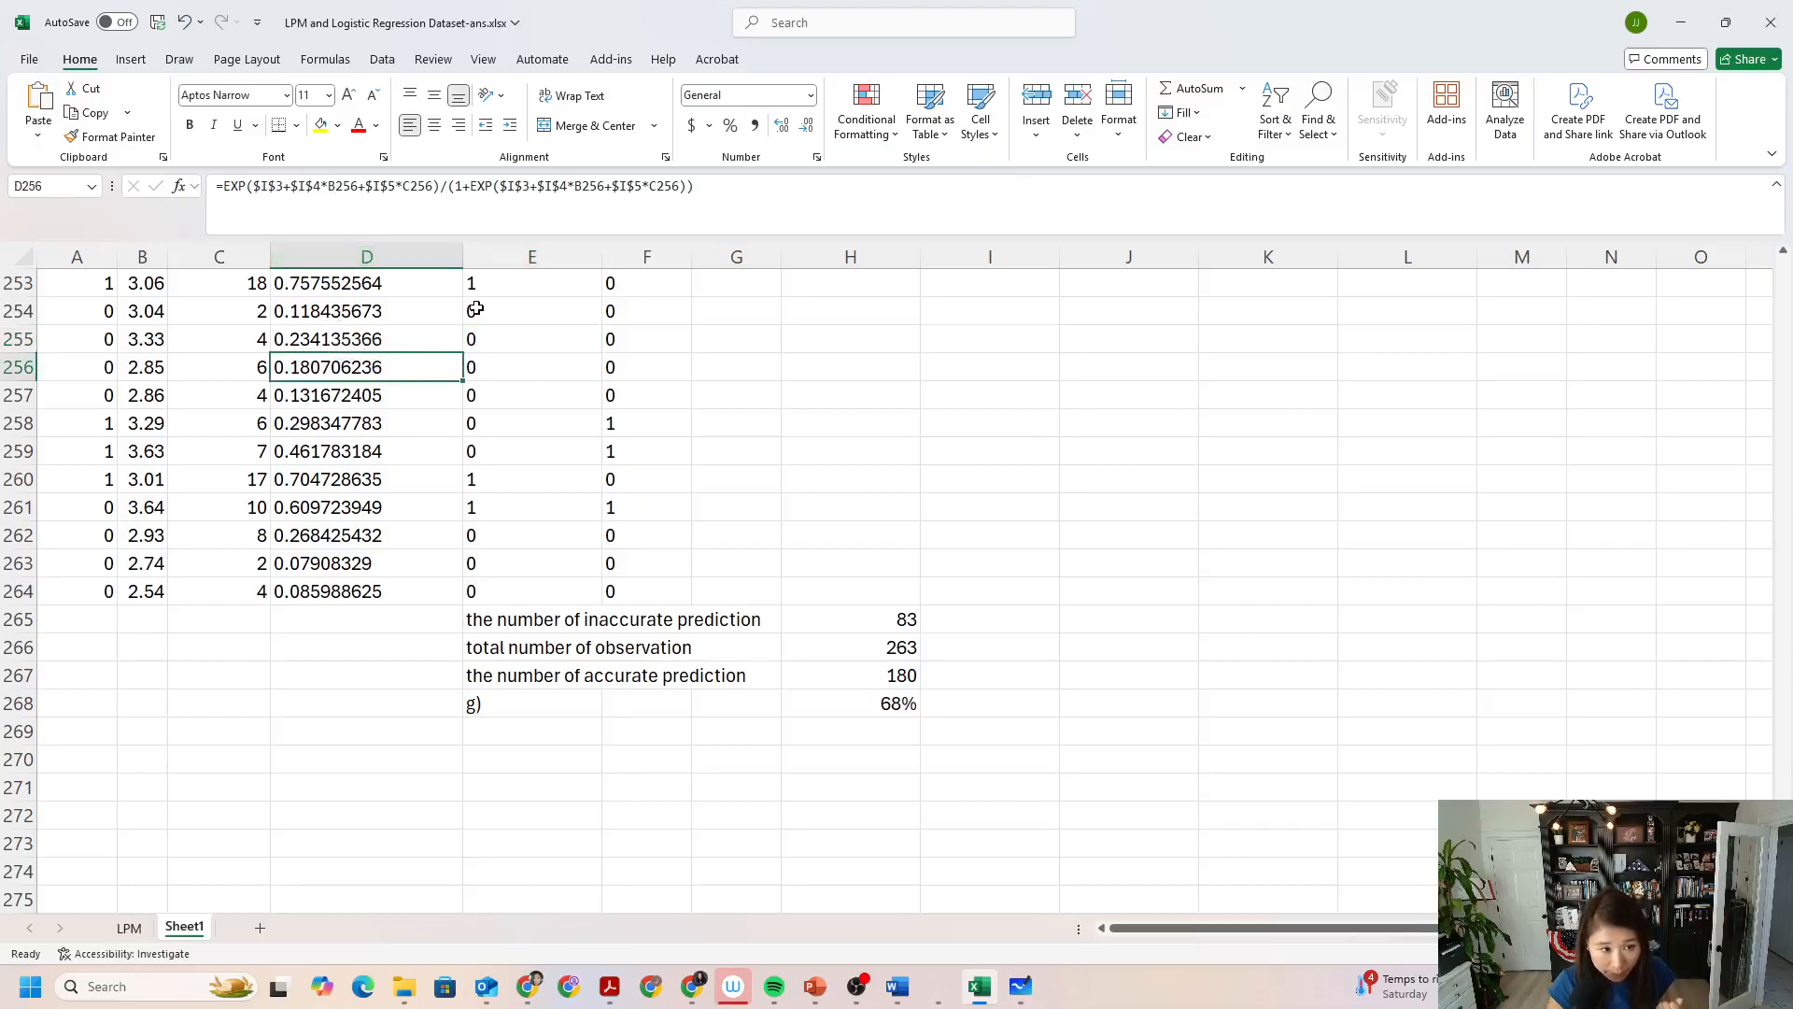
{"action": "scroll", "coordinate": [1051, 492], "scroll_direction": "up", "scroll_amount": 20}
{"action": "scroll", "coordinate": [1065, 488], "scroll_direction": "up", "scroll_amount": 20}
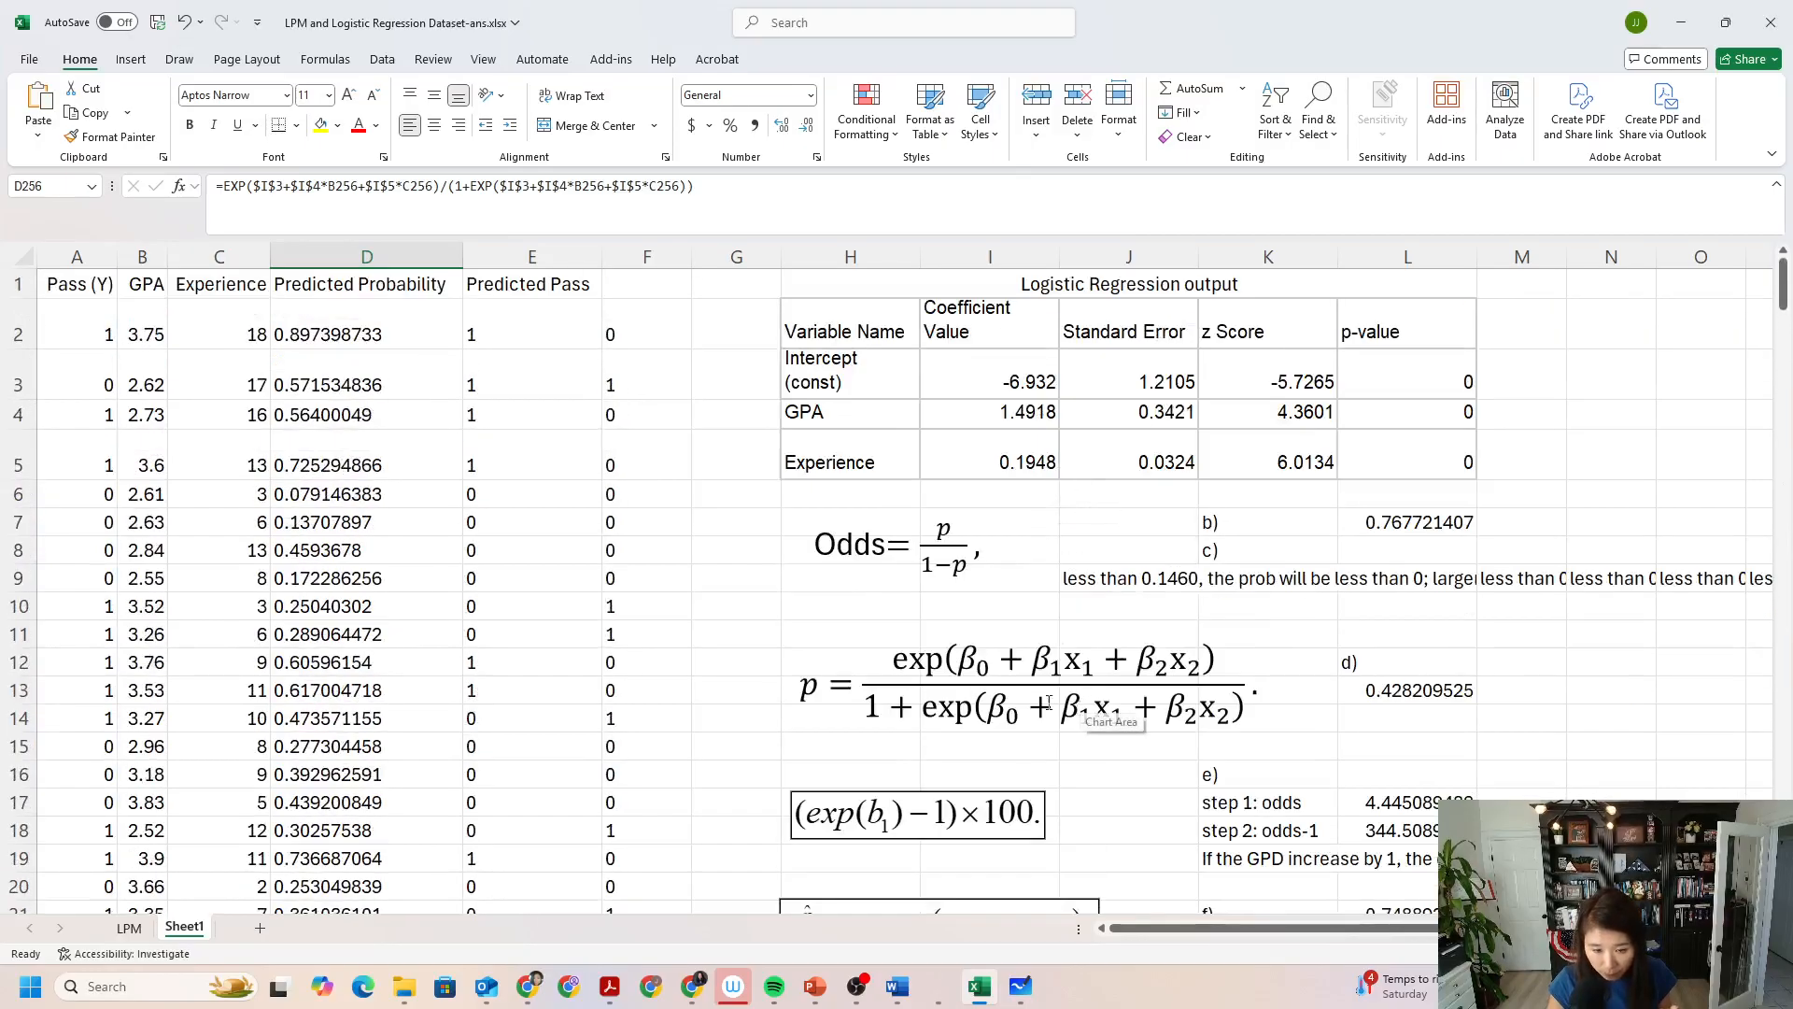
{"action": "left_click", "coordinate": [528, 320]}
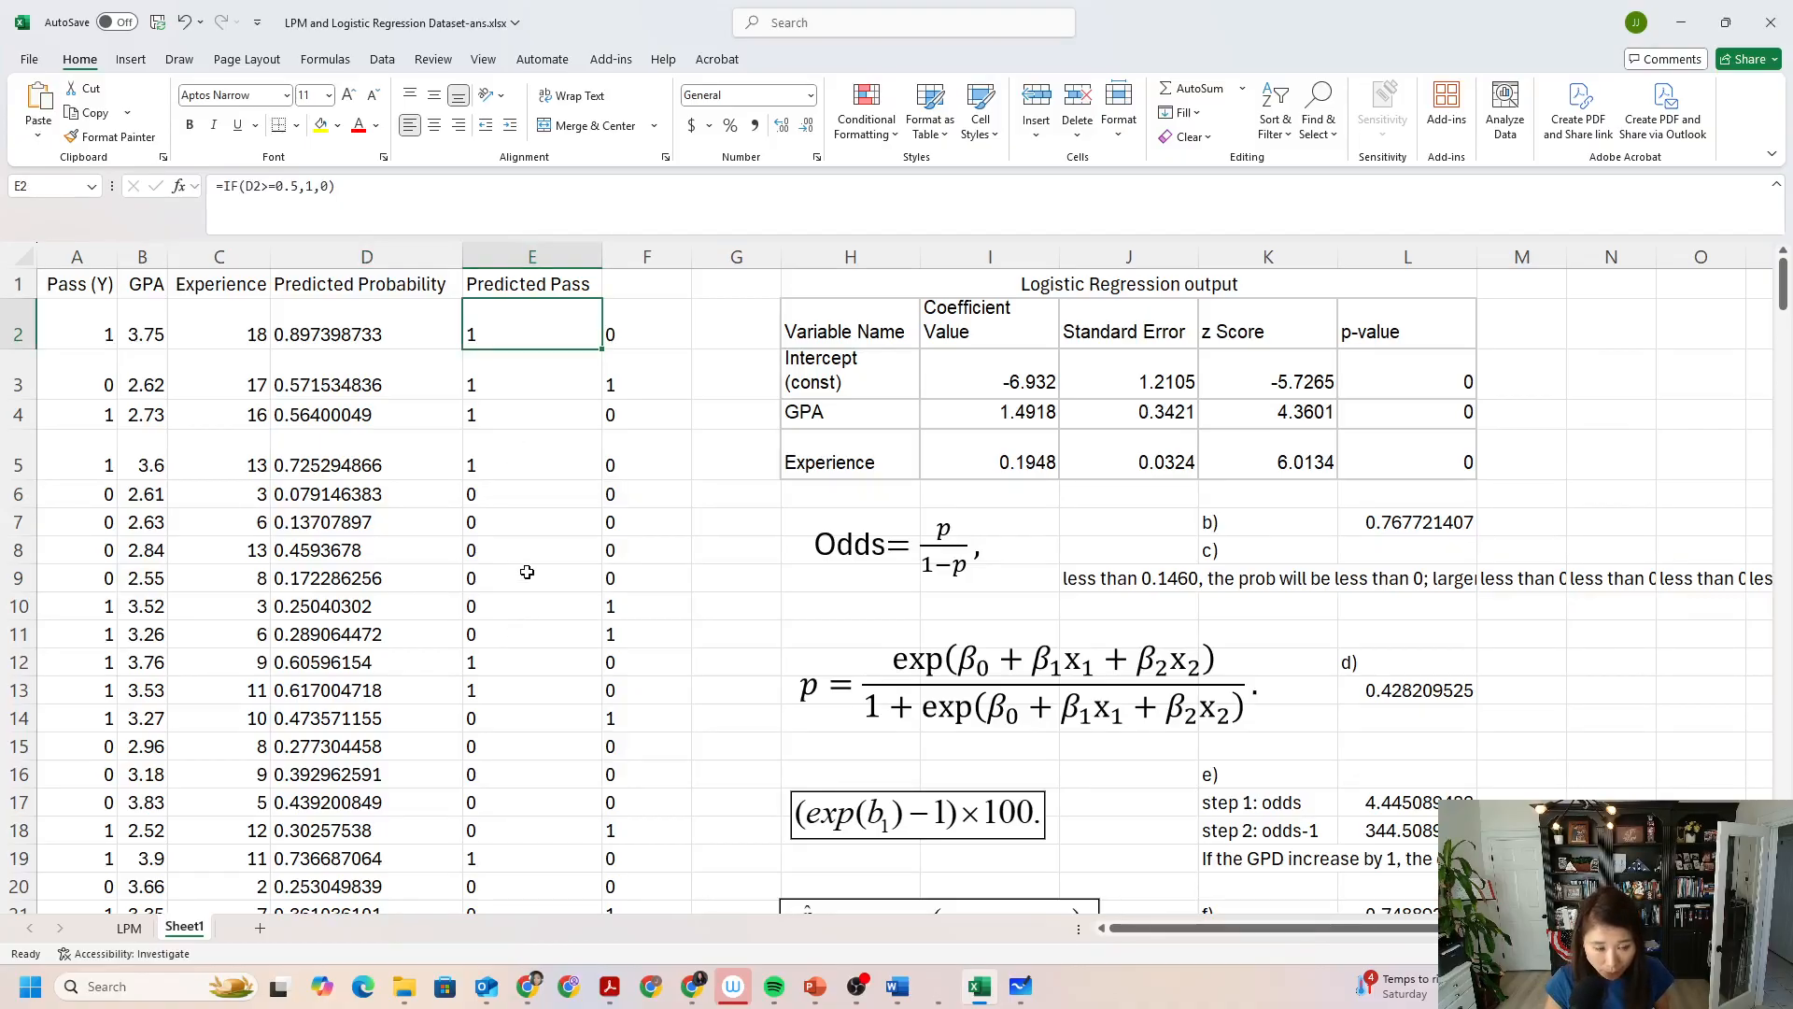
{"action": "left_click", "coordinate": [622, 317]}
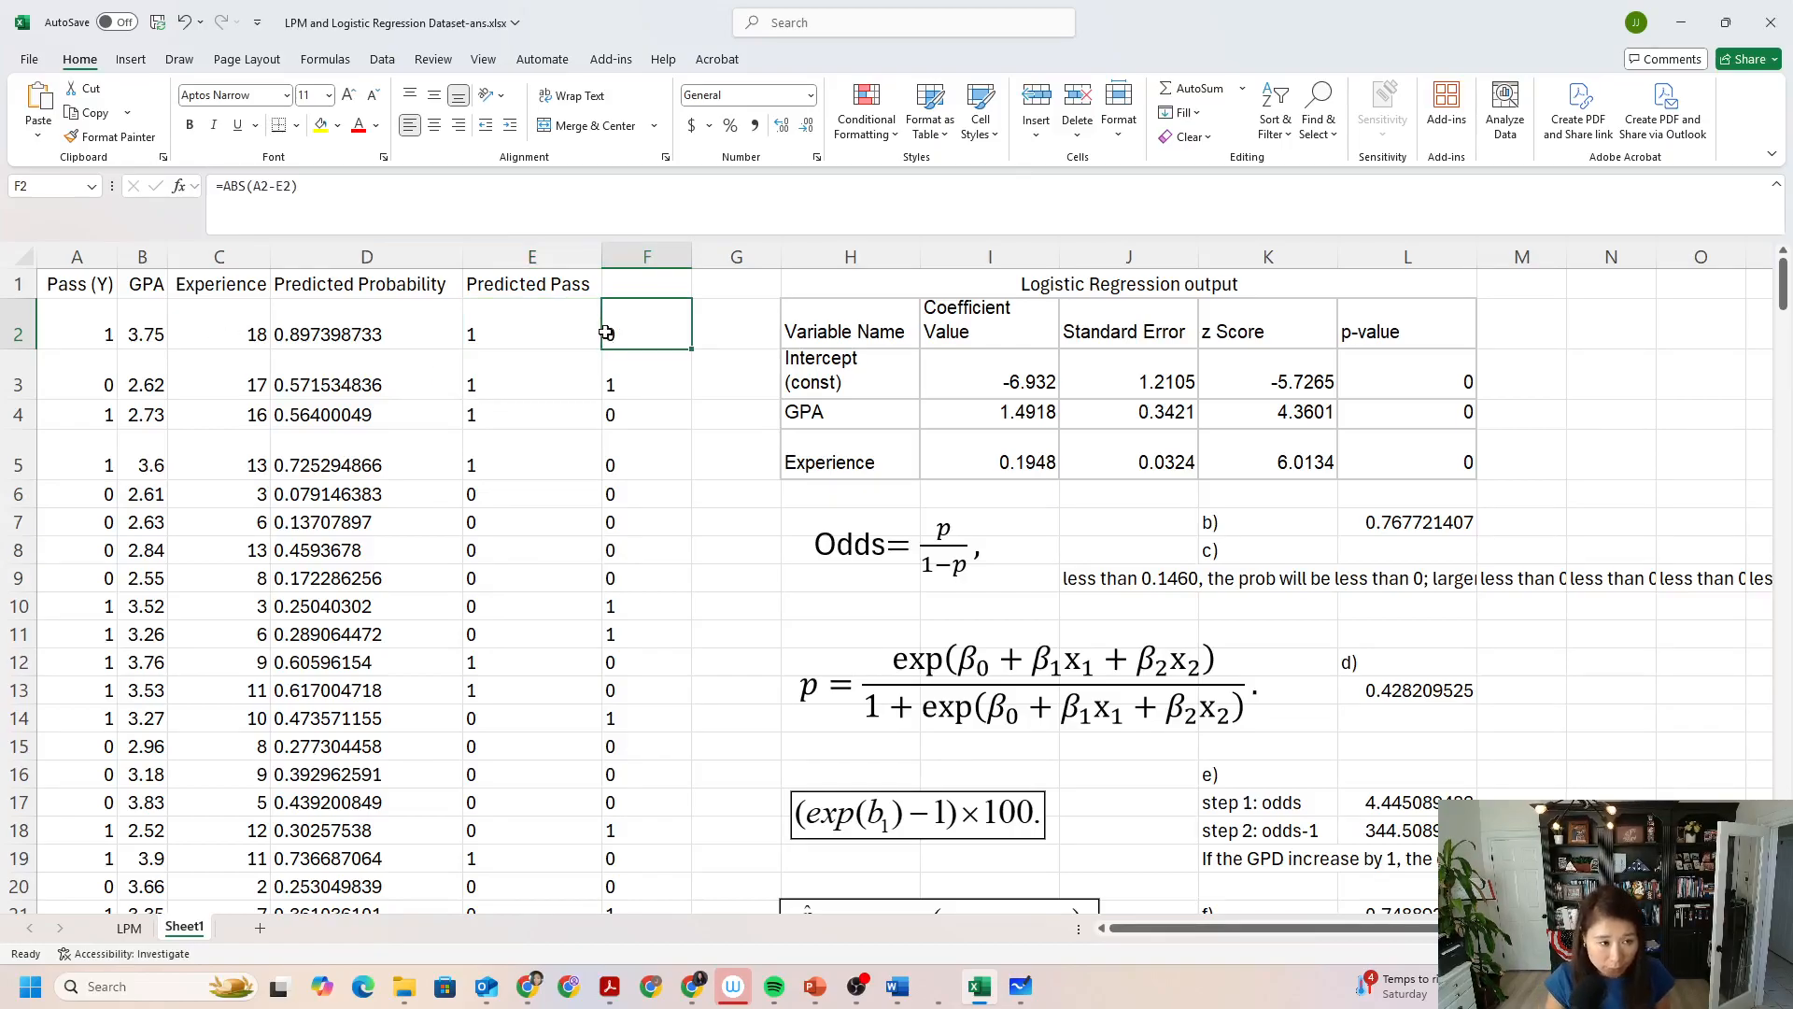
{"action": "scroll", "coordinate": [700, 462], "scroll_direction": "down", "scroll_amount": 20}
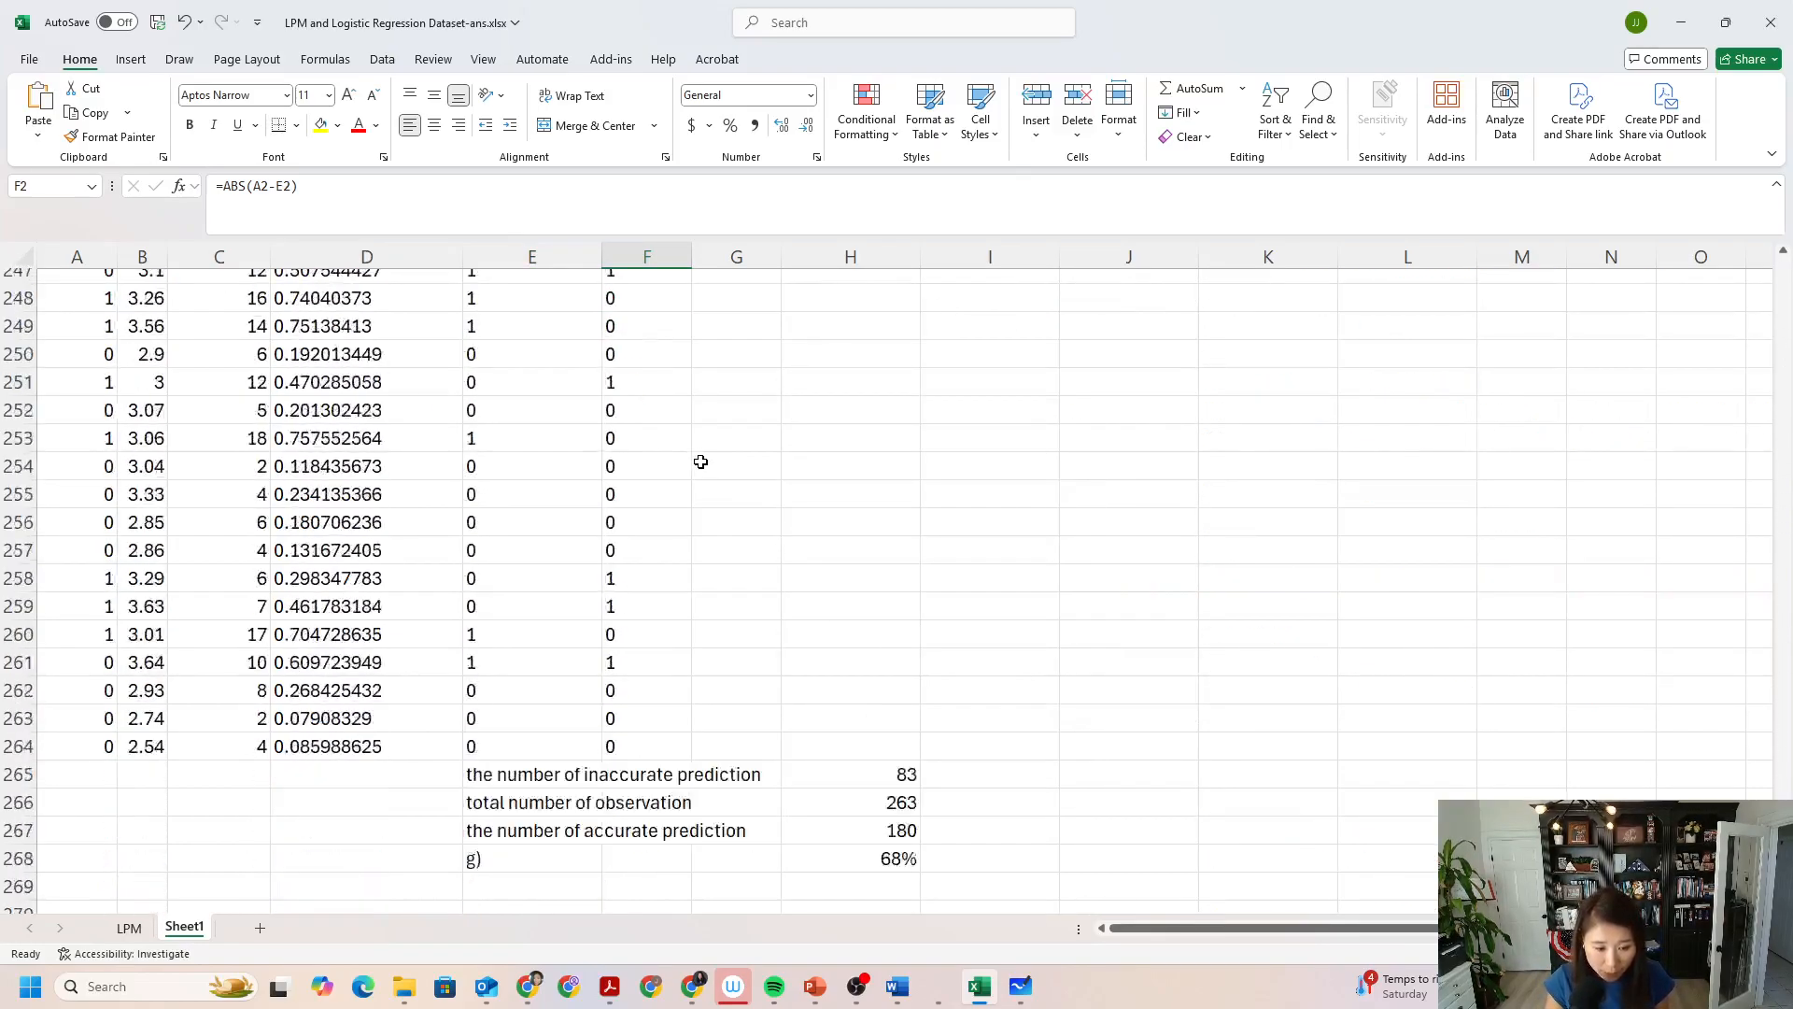
{"action": "scroll", "coordinate": [700, 462], "scroll_direction": "up", "scroll_amount": 11}
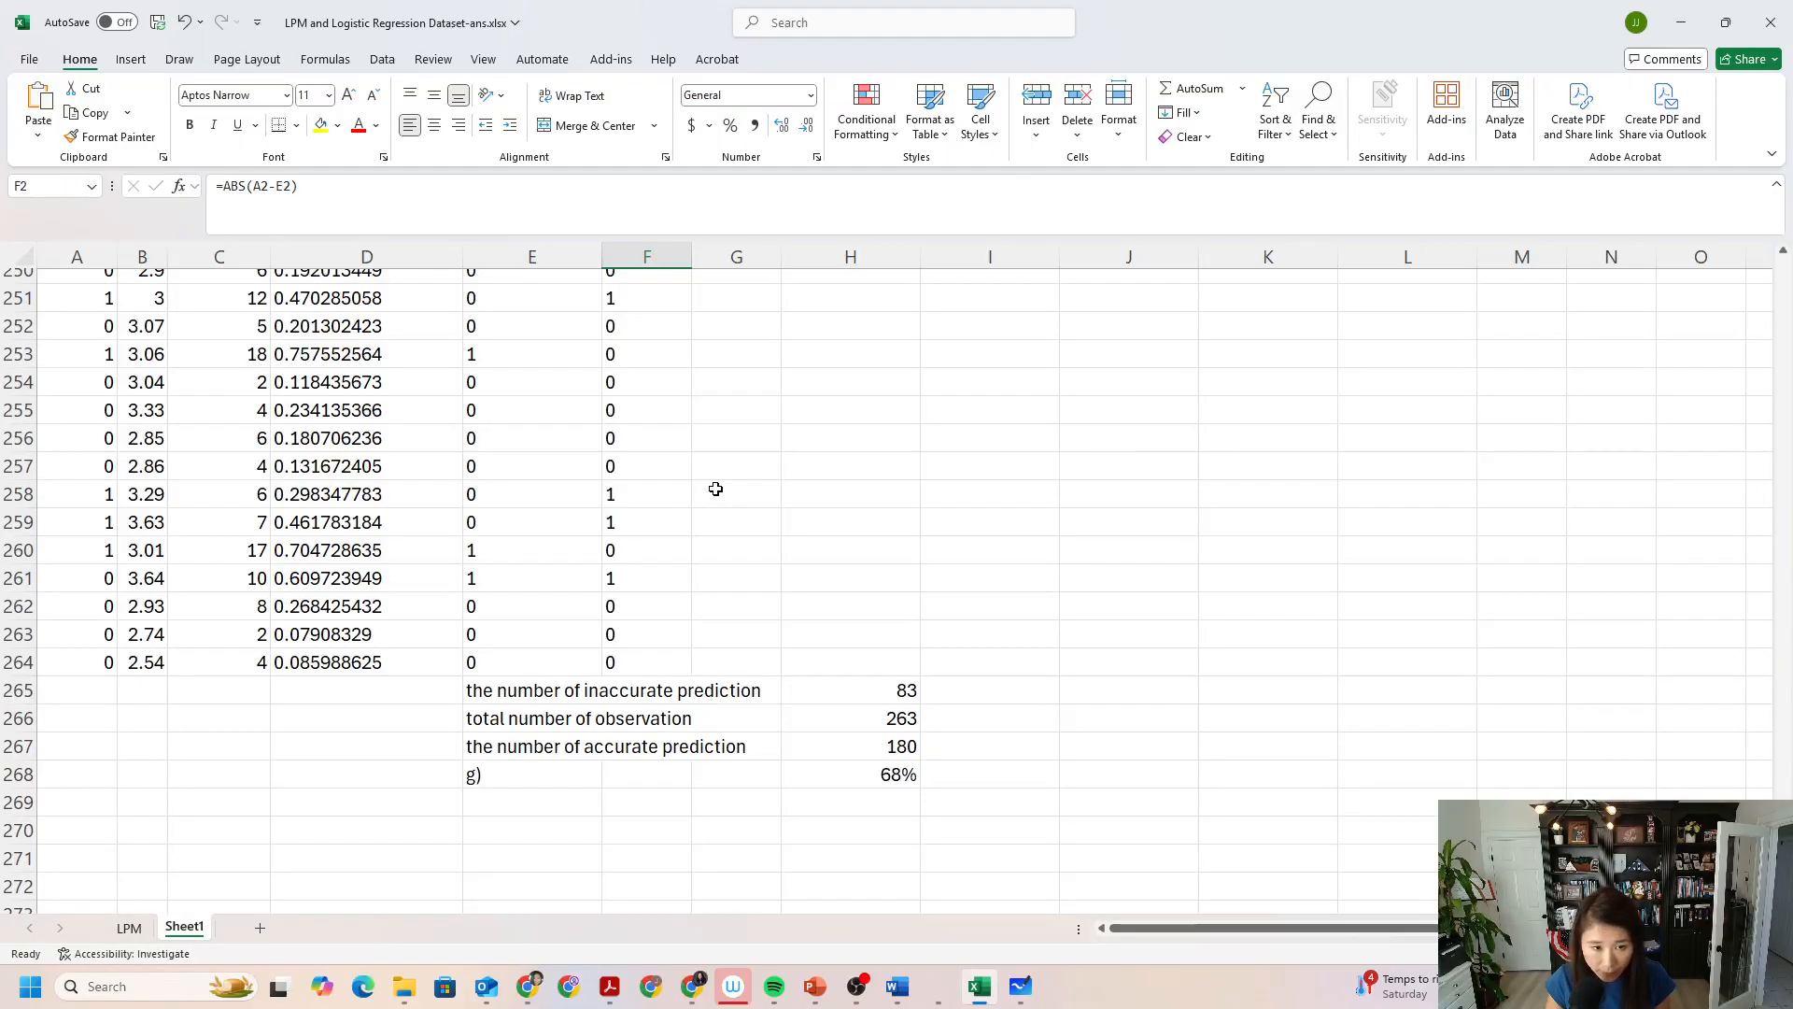